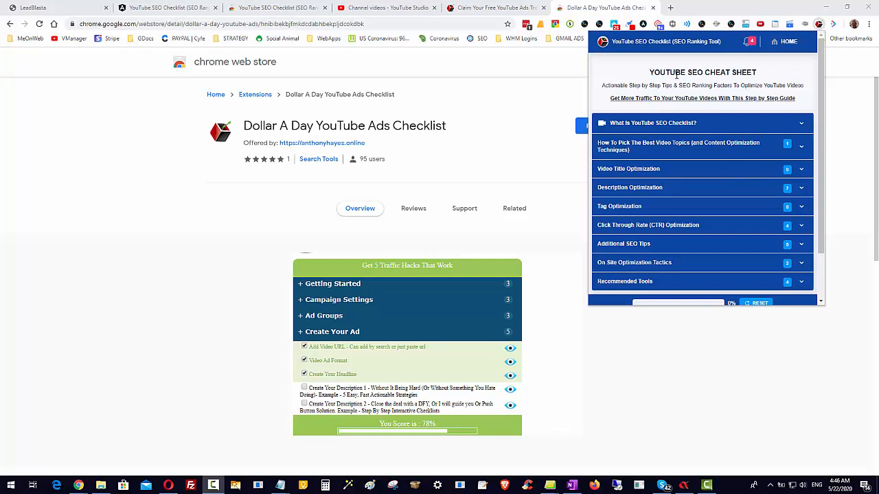
Examine the YouTube SEO Checklist extension's heading, description, checklist sections and the links beneath its progress bar
{"action": "left_click_drag", "start_coordinate": [649, 73], "coordinate": [765, 74]}
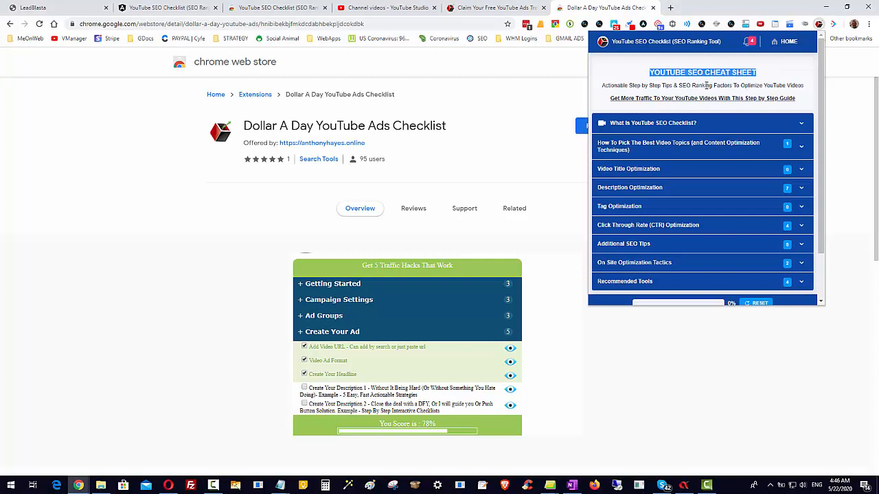
{"action": "left_click_drag", "start_coordinate": [706, 85], "coordinate": [779, 87]}
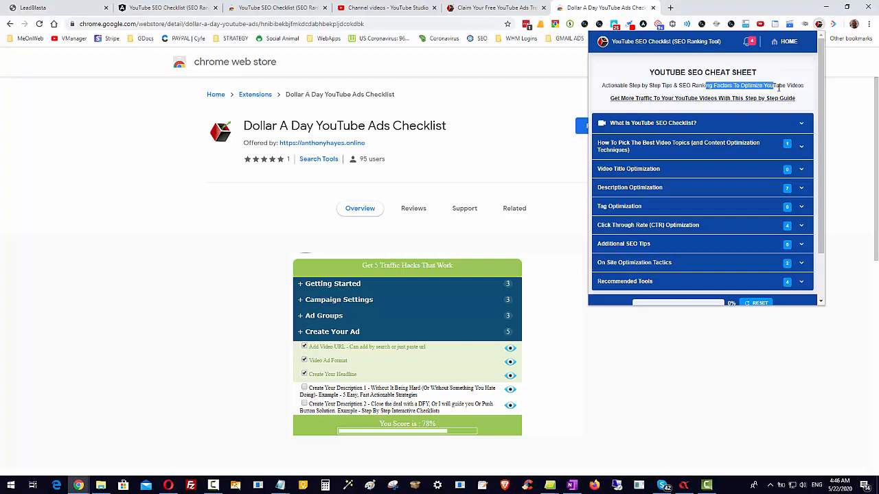
{"action": "left_click", "coordinate": [687, 87]}
{"action": "left_click_drag", "start_coordinate": [687, 86], "coordinate": [766, 86]}
{"action": "left_click", "coordinate": [774, 86]}
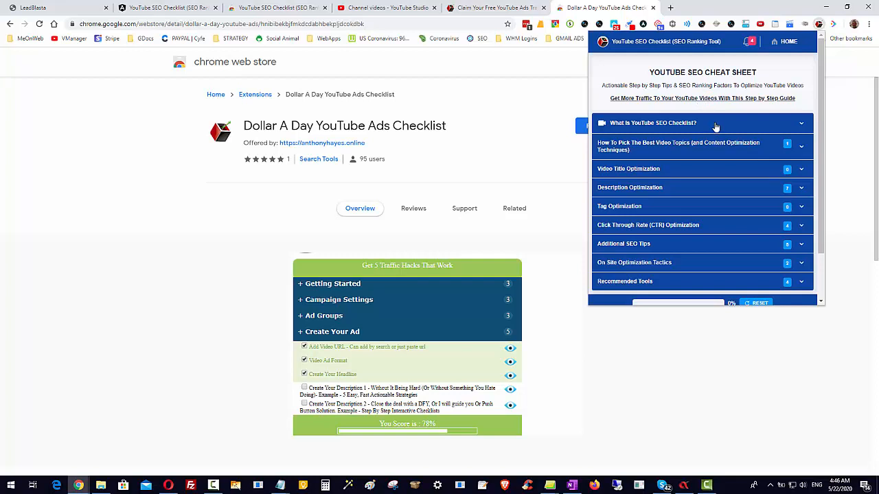
{"action": "scroll", "coordinate": [714, 117], "scroll_direction": "down", "scroll_amount": 1}
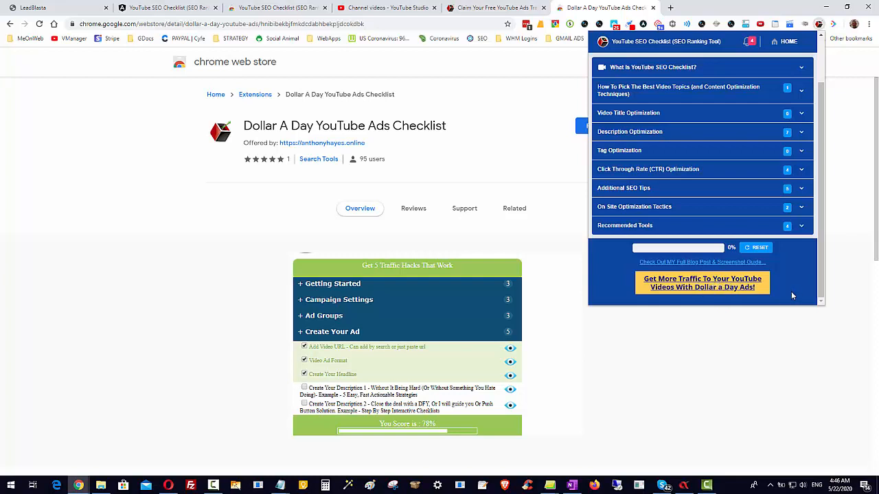
{"action": "scroll", "coordinate": [791, 291], "scroll_direction": "up", "scroll_amount": 1}
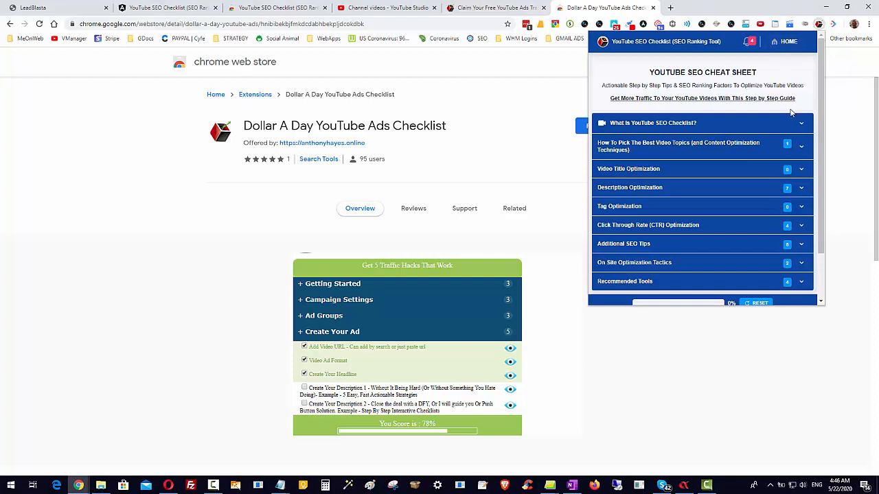
{"action": "scroll", "coordinate": [722, 177], "scroll_direction": "down", "scroll_amount": 1}
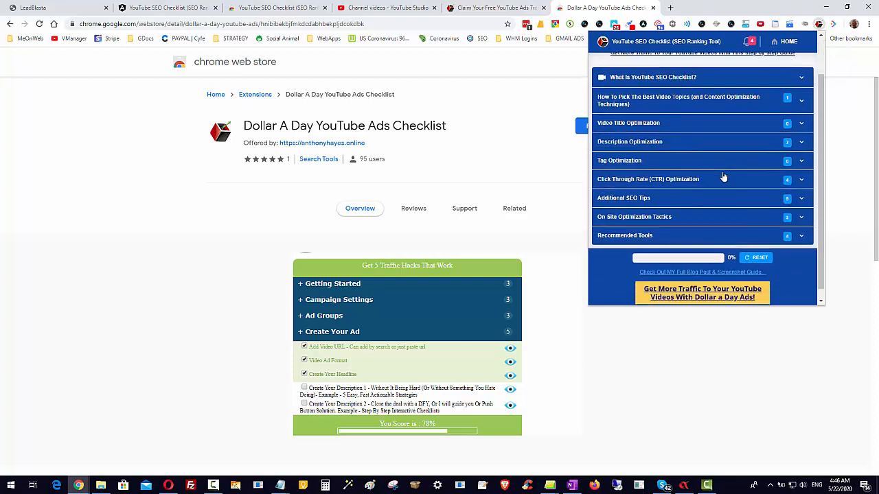
{"action": "scroll", "coordinate": [722, 177], "scroll_direction": "up", "scroll_amount": 1}
Expand the "What Is YouTube SEO Checklist?" section, review its embedded video and the content below, and close the extension popup
{"action": "left_click", "coordinate": [802, 123]}
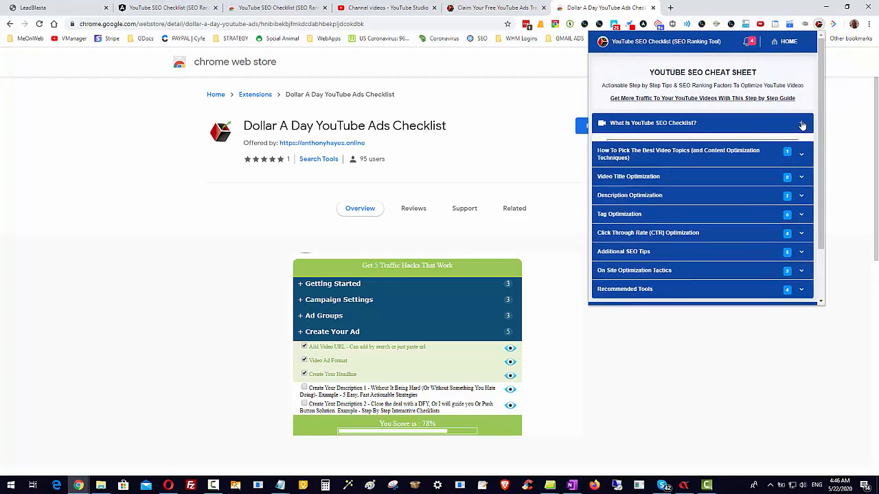
{"action": "scroll", "coordinate": [812, 200], "scroll_direction": "down", "scroll_amount": 1}
{"action": "scroll", "coordinate": [814, 193], "scroll_direction": "up", "scroll_amount": 1}
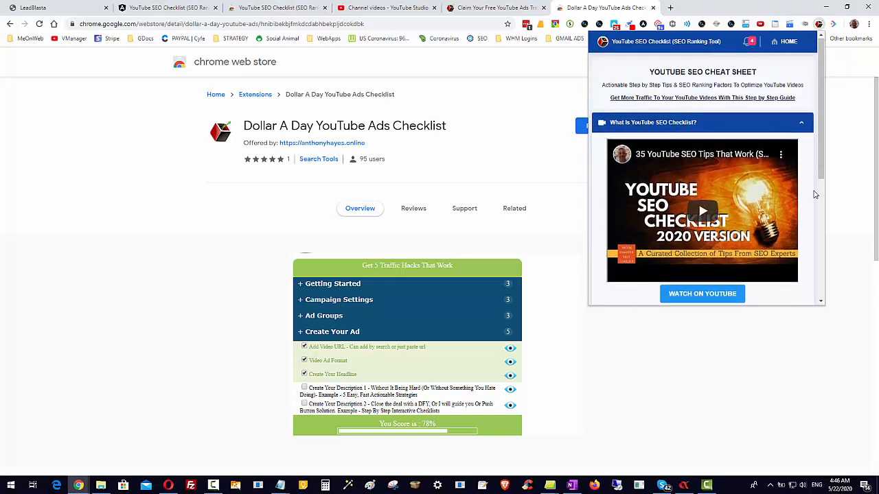
{"action": "scroll", "coordinate": [814, 193], "scroll_direction": "down", "scroll_amount": 3}
{"action": "scroll", "coordinate": [814, 192], "scroll_direction": "up", "scroll_amount": 3}
{"action": "scroll", "coordinate": [675, 137], "scroll_direction": "down", "scroll_amount": 1}
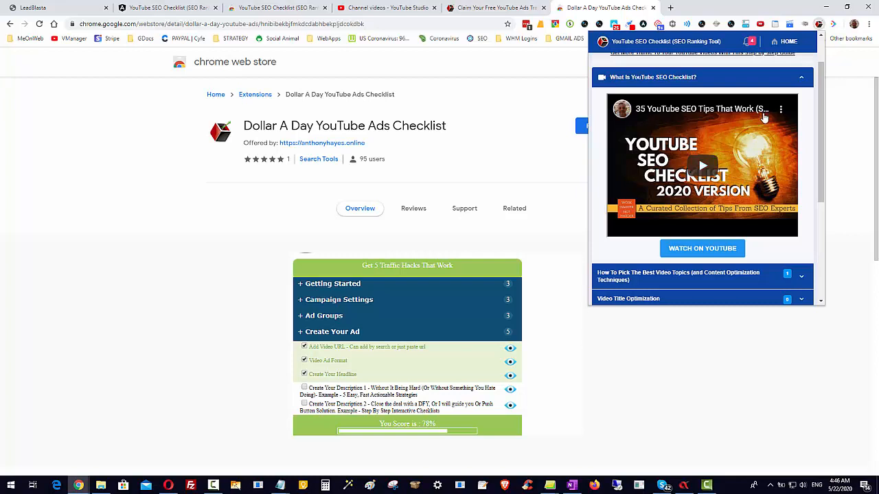
{"action": "left_click_drag", "start_coordinate": [821, 150], "coordinate": [803, 95]}
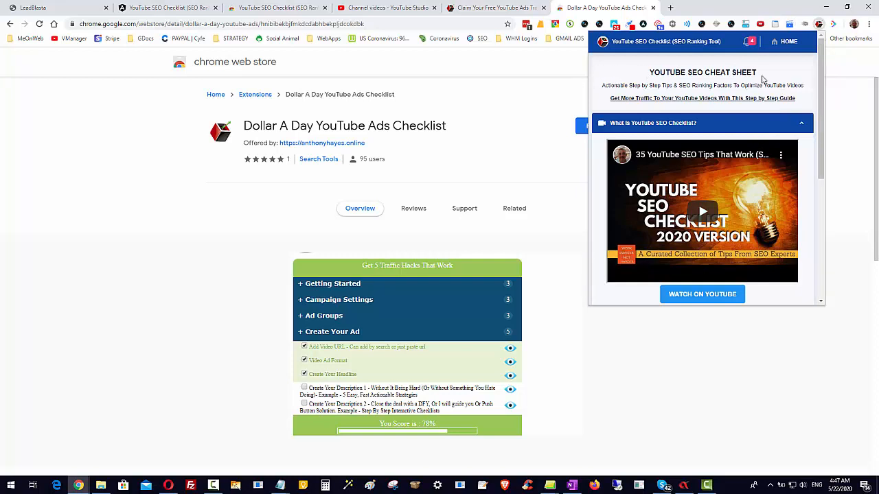
{"action": "scroll", "coordinate": [729, 202], "scroll_direction": "down", "scroll_amount": 2}
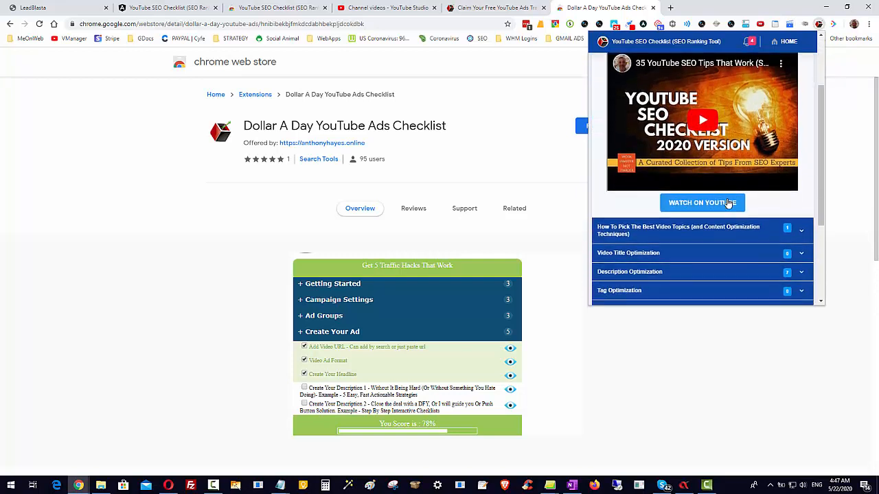
{"action": "scroll", "coordinate": [729, 203], "scroll_direction": "down", "scroll_amount": 1}
{"action": "scroll", "coordinate": [730, 198], "scroll_direction": "down", "scroll_amount": 2}
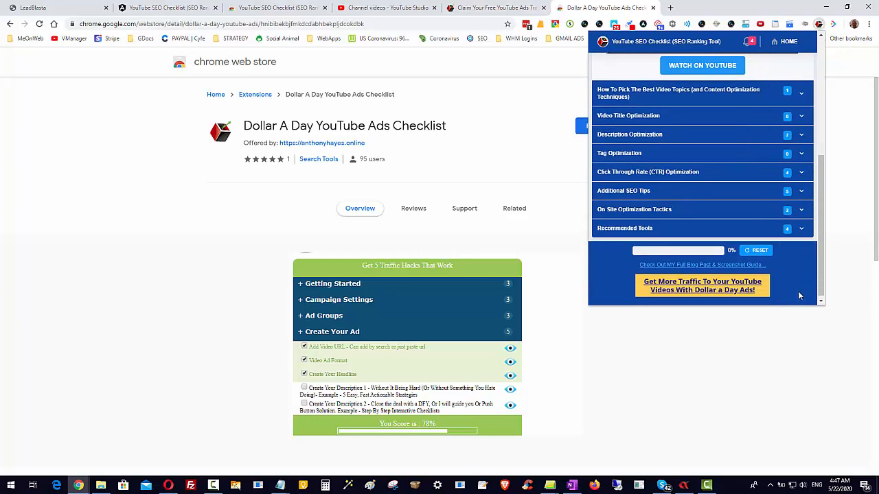
{"action": "scroll", "coordinate": [798, 295], "scroll_direction": "up", "scroll_amount": 3}
{"action": "left_click", "coordinate": [809, 371]}
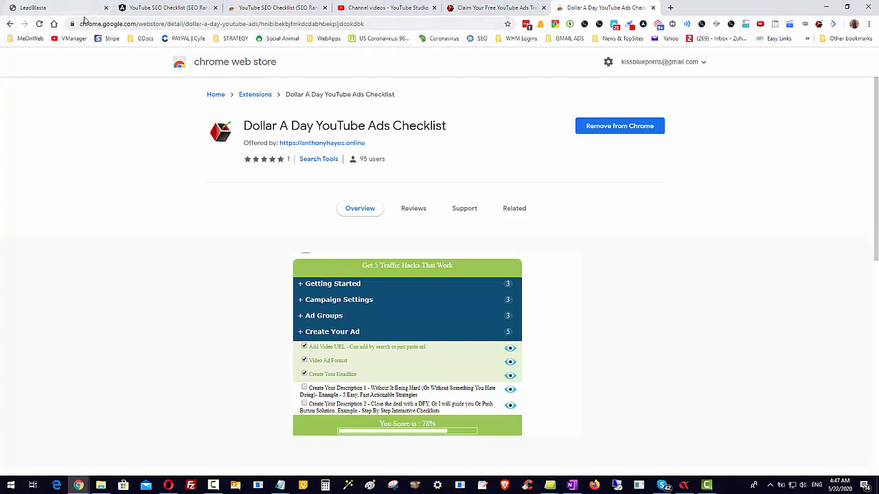
Switch to LeadBlasta and start creating a new app with the LeadBlasta Ultimate - Unlimited package
{"action": "left_click", "coordinate": [60, 9]}
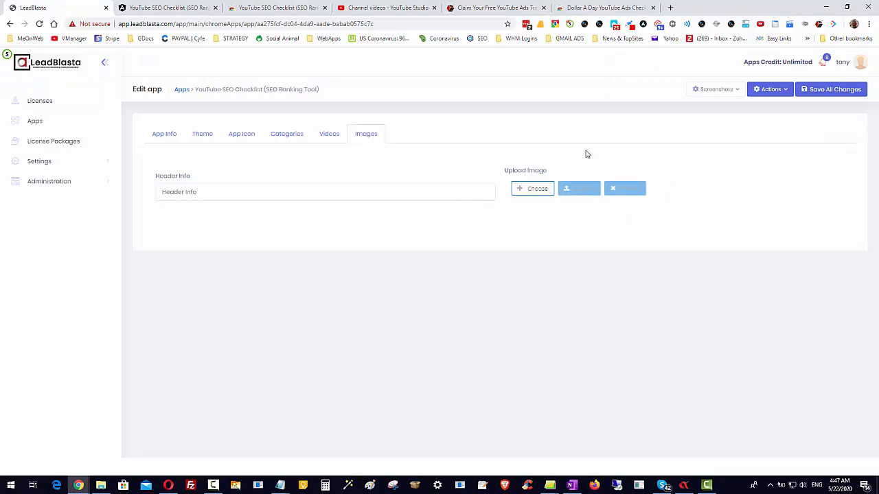
{"action": "left_click", "coordinate": [31, 121]}
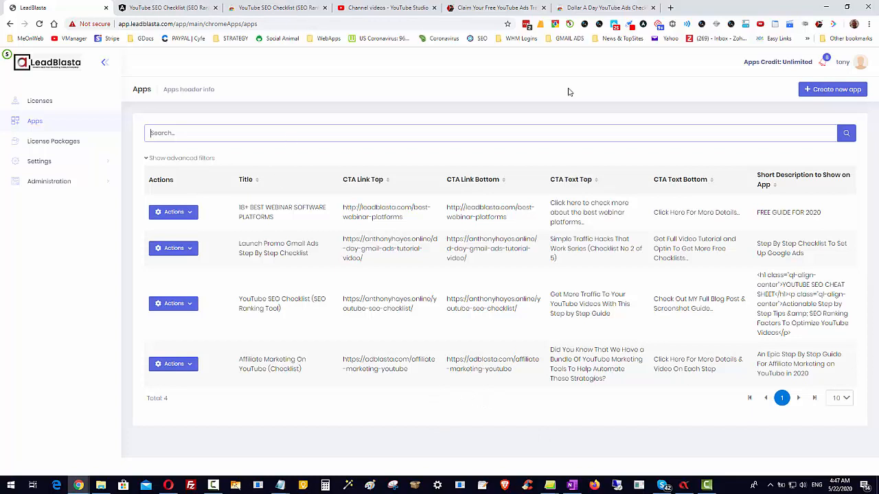
{"action": "left_click", "coordinate": [824, 89]}
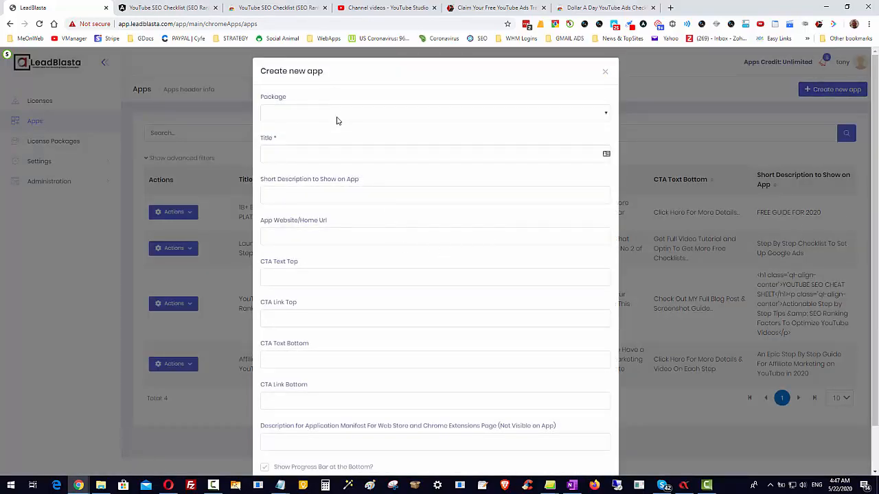
{"action": "left_click", "coordinate": [335, 114]}
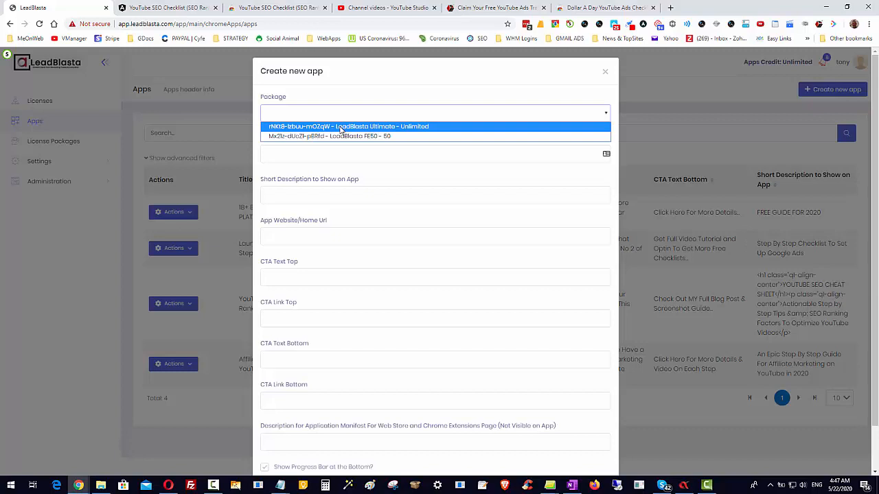
{"action": "left_click", "coordinate": [338, 127]}
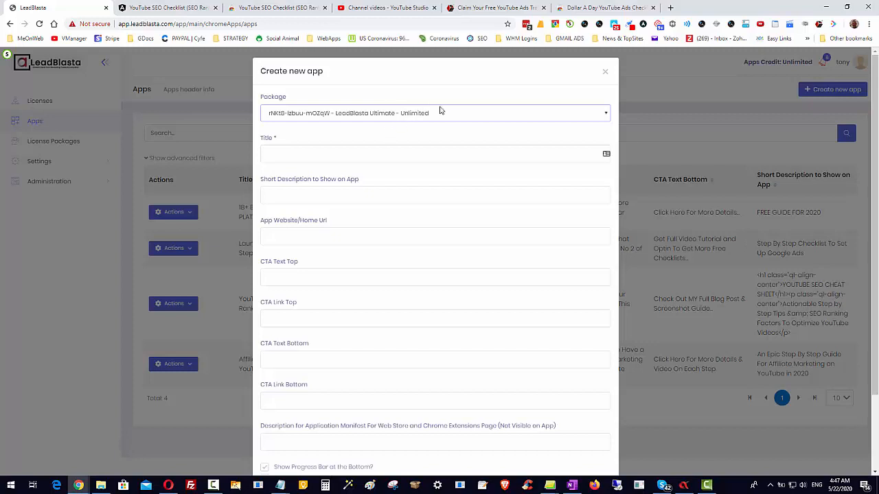
Examine the new app form's title, description, website and CTA fields and its feature options
{"action": "scroll", "coordinate": [544, 224], "scroll_direction": "down", "scroll_amount": 1}
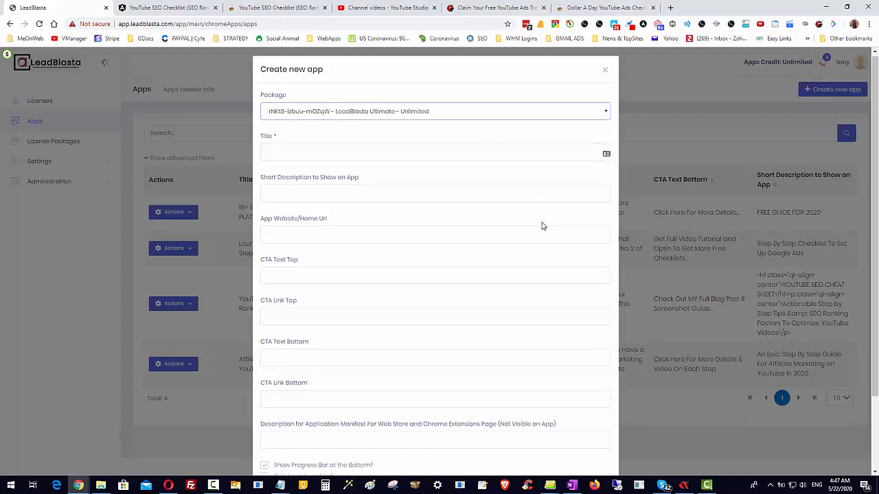
{"action": "scroll", "coordinate": [547, 223], "scroll_direction": "up", "scroll_amount": 1}
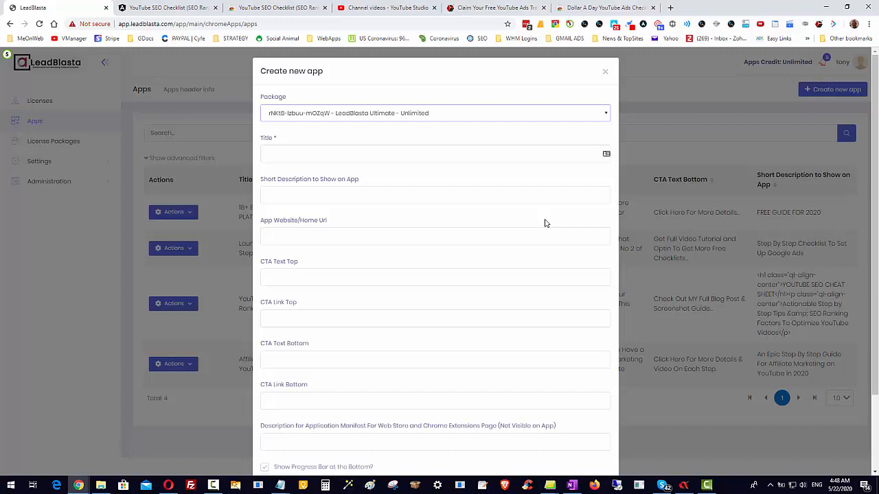
{"action": "scroll", "coordinate": [523, 222], "scroll_direction": "down", "scroll_amount": 1}
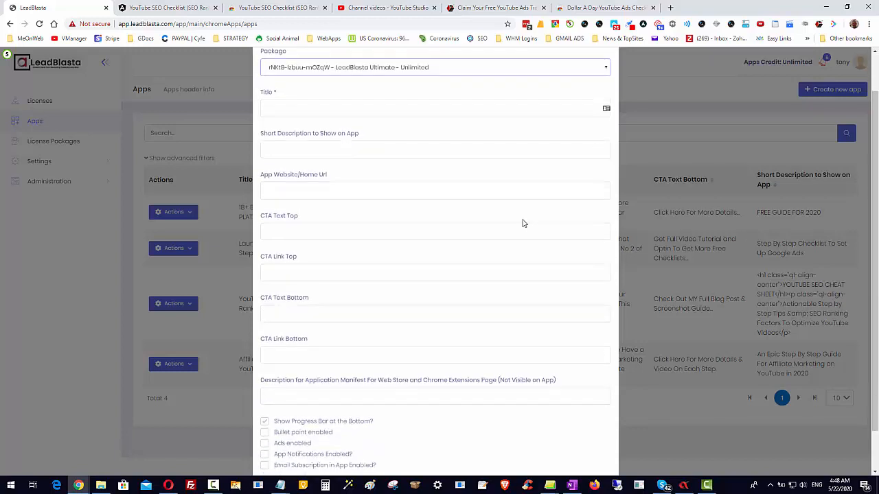
{"action": "scroll", "coordinate": [526, 227], "scroll_direction": "up", "scroll_amount": 1}
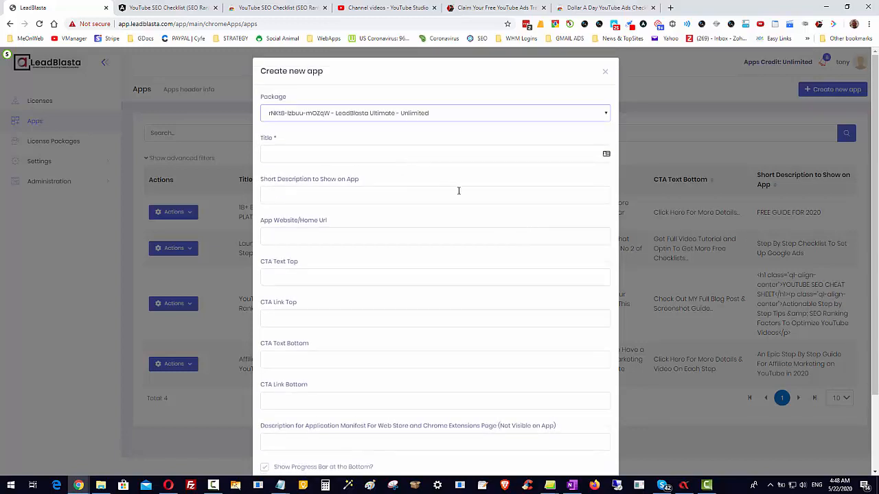
{"action": "scroll", "coordinate": [458, 192], "scroll_direction": "down", "scroll_amount": 3}
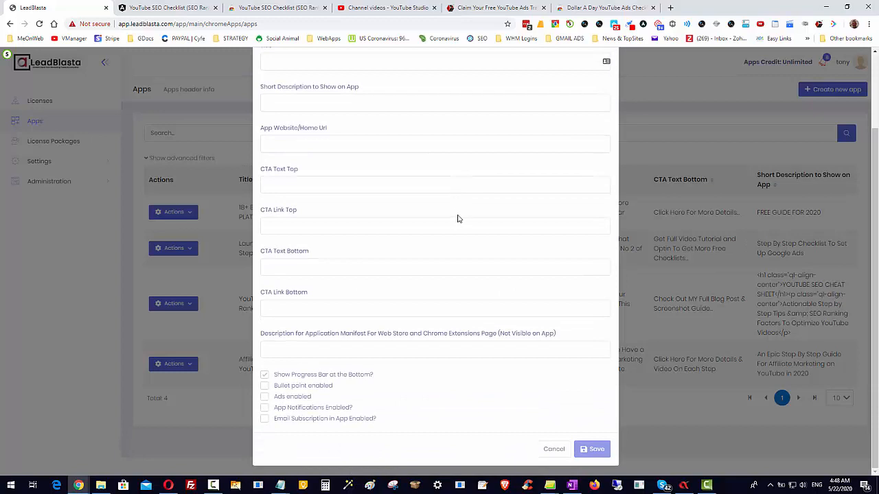
{"action": "scroll", "coordinate": [418, 254], "scroll_direction": "up", "scroll_amount": 3}
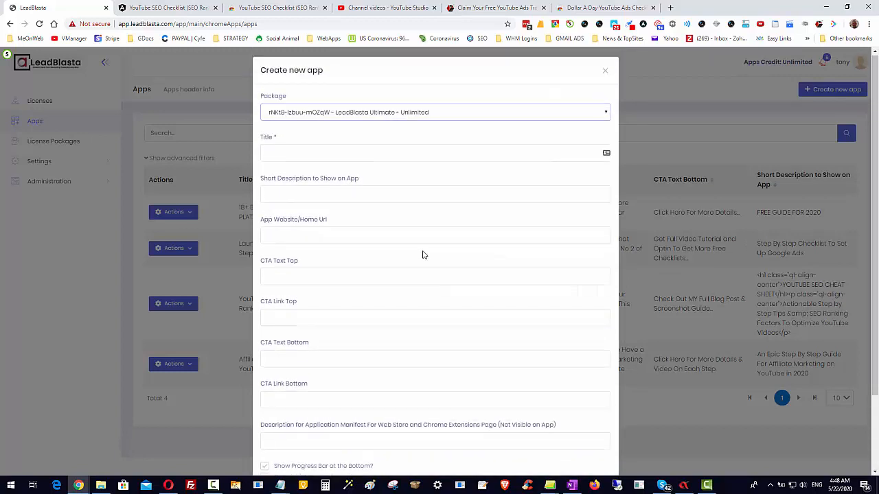
{"action": "scroll", "coordinate": [423, 253], "scroll_direction": "down", "scroll_amount": 3}
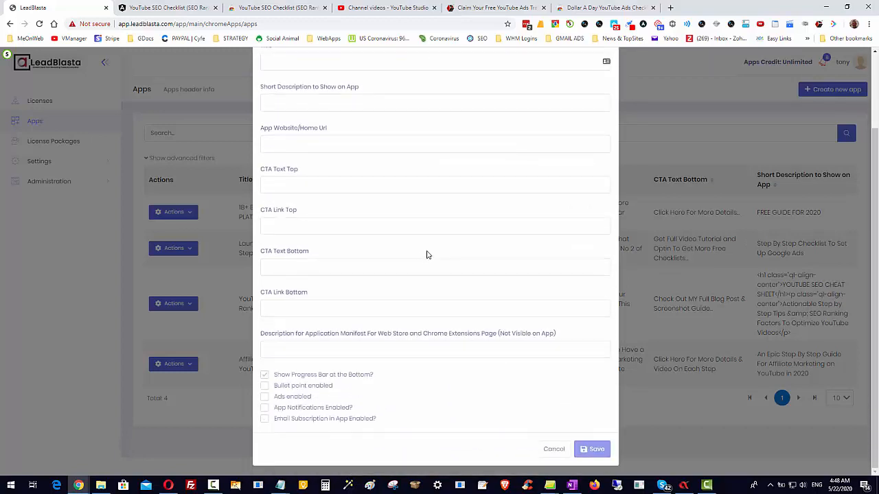
{"action": "scroll", "coordinate": [431, 253], "scroll_direction": "up", "scroll_amount": 3}
{"action": "scroll", "coordinate": [432, 254], "scroll_direction": "down", "scroll_amount": 3}
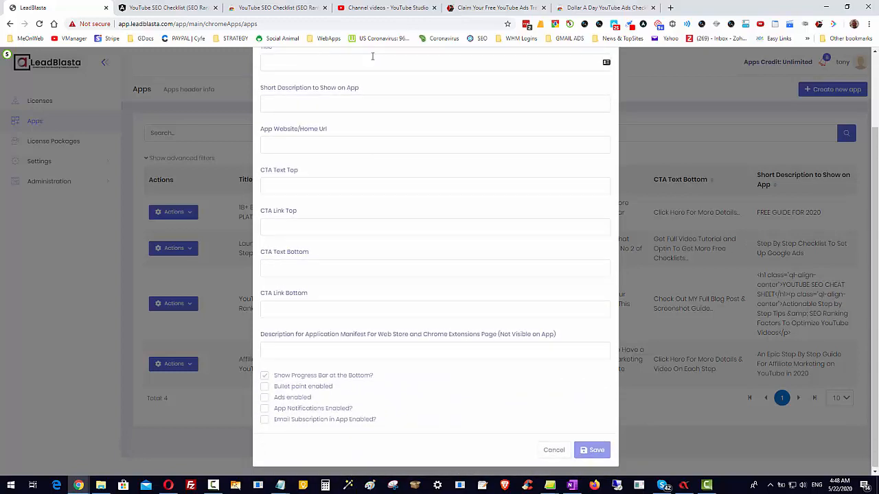
{"action": "scroll", "coordinate": [408, 271], "scroll_direction": "up", "scroll_amount": 1}
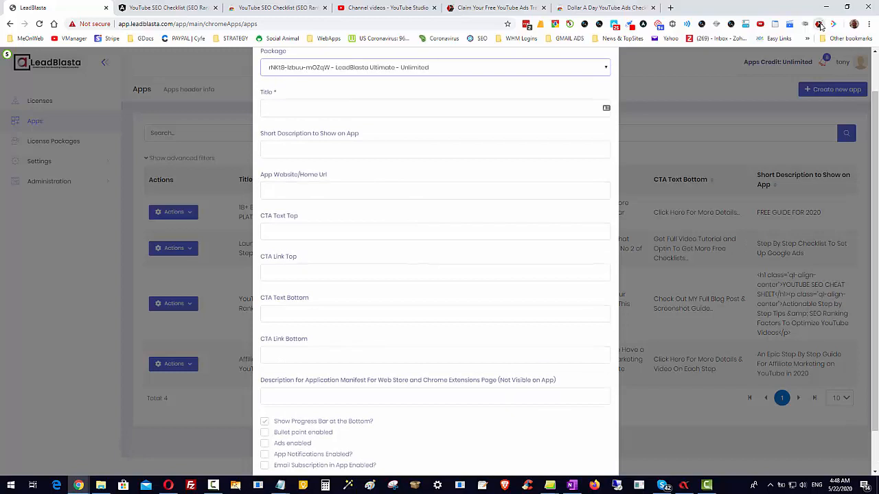
Compare the new app form's fields with the short description and CTA links in the YouTube SEO Checklist extension
{"action": "left_click", "coordinate": [820, 24]}
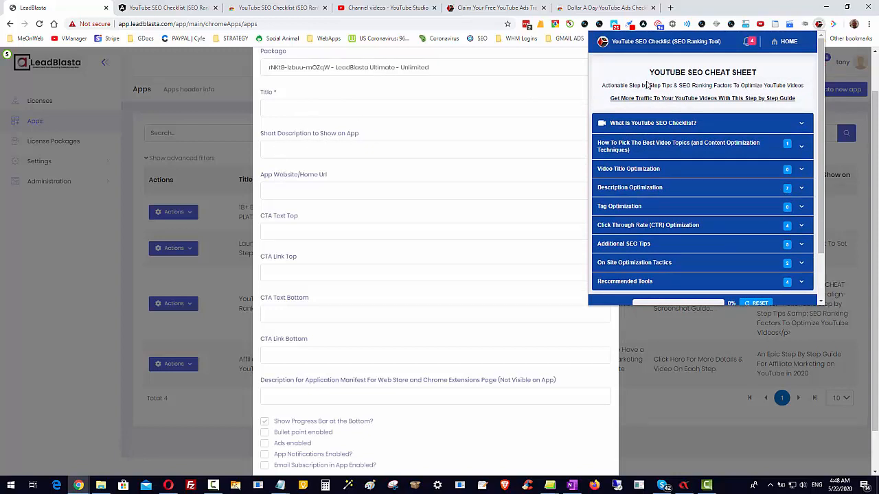
{"action": "left_click_drag", "start_coordinate": [647, 85], "coordinate": [686, 85]}
{"action": "left_click", "coordinate": [318, 189]}
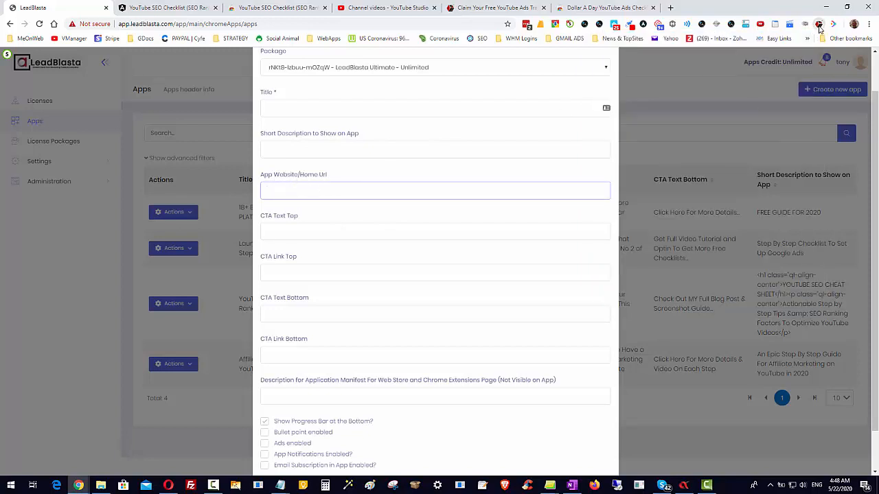
{"action": "left_click", "coordinate": [818, 25]}
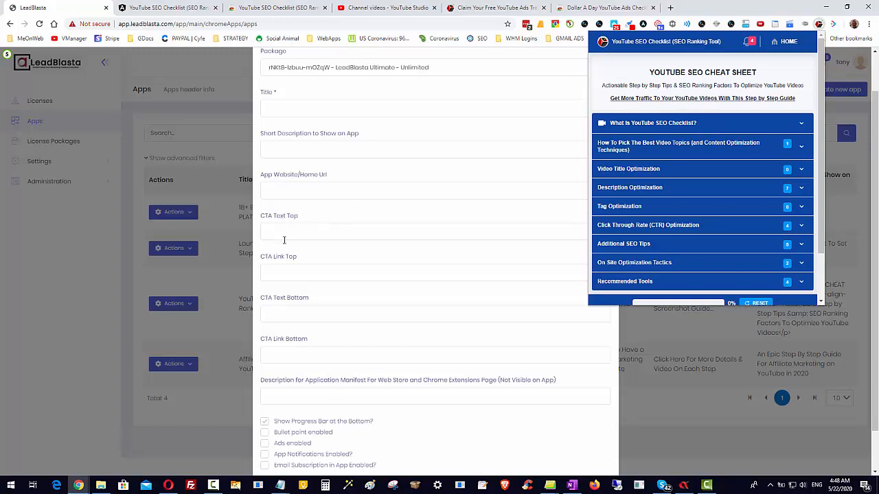
{"action": "scroll", "coordinate": [787, 149], "scroll_direction": "down", "scroll_amount": 2}
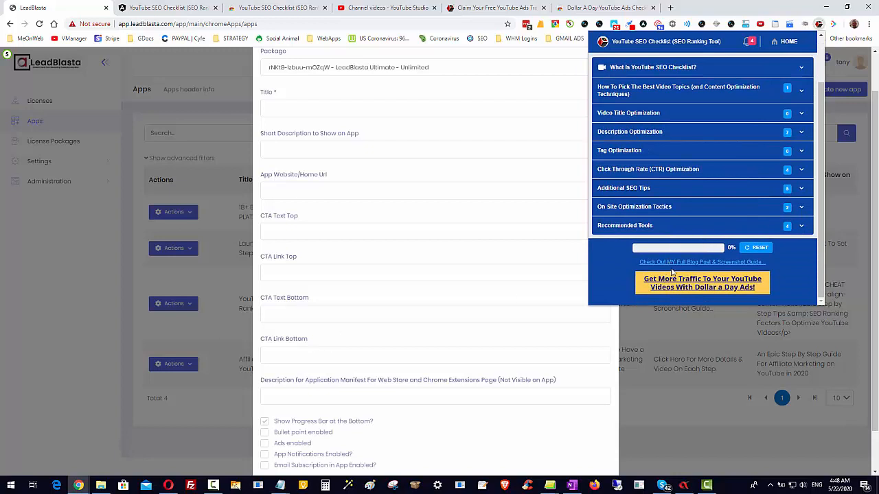
Enter "warning for too many charracters" as the application manifest description of the new app
{"action": "scroll", "coordinate": [357, 371], "scroll_direction": "down", "scroll_amount": 1}
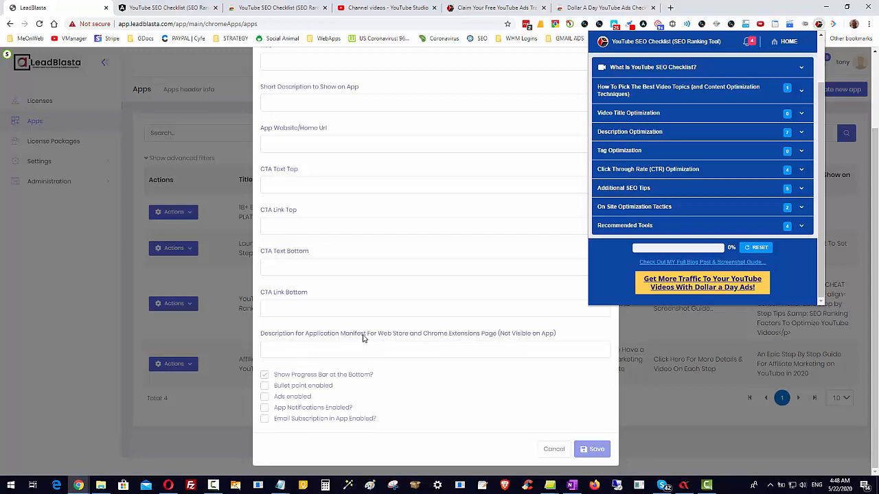
{"action": "left_click", "coordinate": [521, 353]}
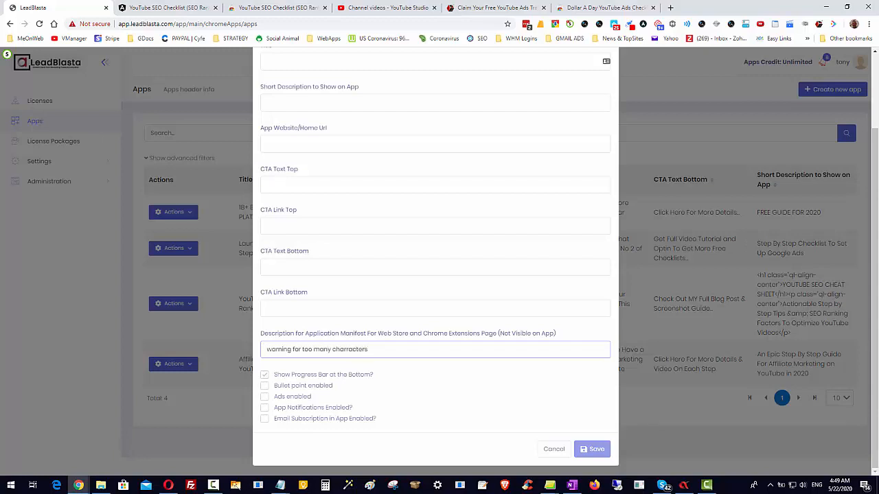
{"action": "key", "text": "BackSpace"}
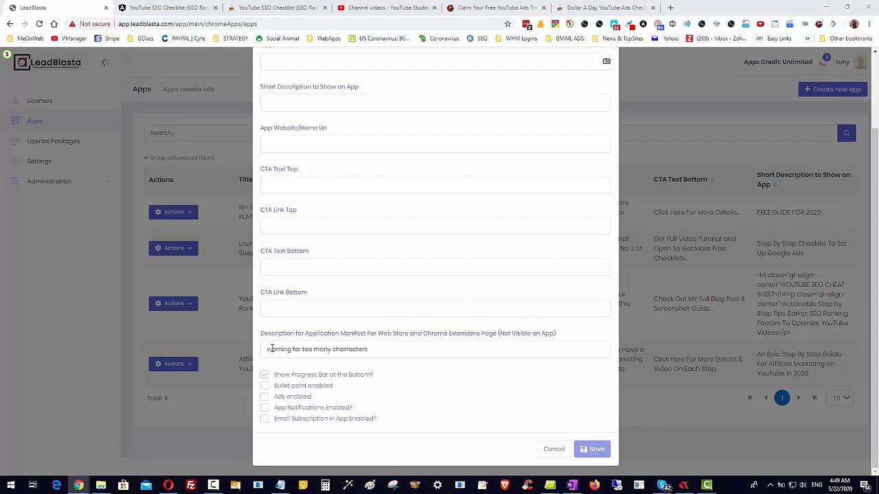
Enable bullet points, ads, app notifications and in-app email subscription for the new app
{"action": "left_click", "coordinate": [264, 386]}
{"action": "left_click", "coordinate": [264, 397]}
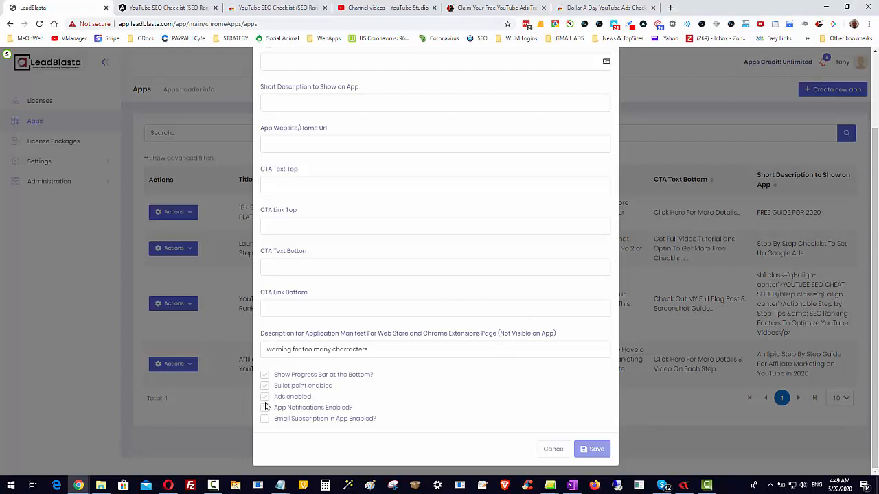
{"action": "left_click", "coordinate": [265, 408]}
{"action": "triple_click", "coordinate": [265, 420]}
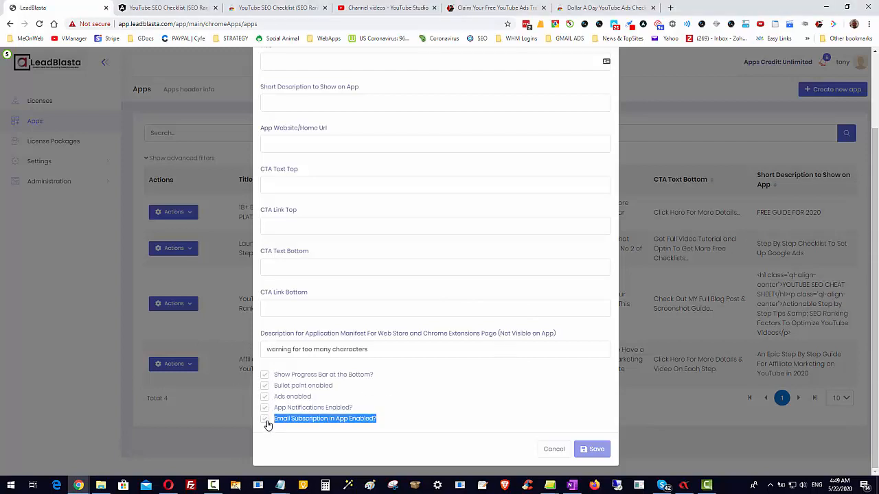
{"action": "scroll", "coordinate": [531, 308], "scroll_direction": "up", "scroll_amount": 2}
{"action": "scroll", "coordinate": [536, 306], "scroll_direction": "down", "scroll_amount": 2}
{"action": "left_click", "coordinate": [265, 408]}
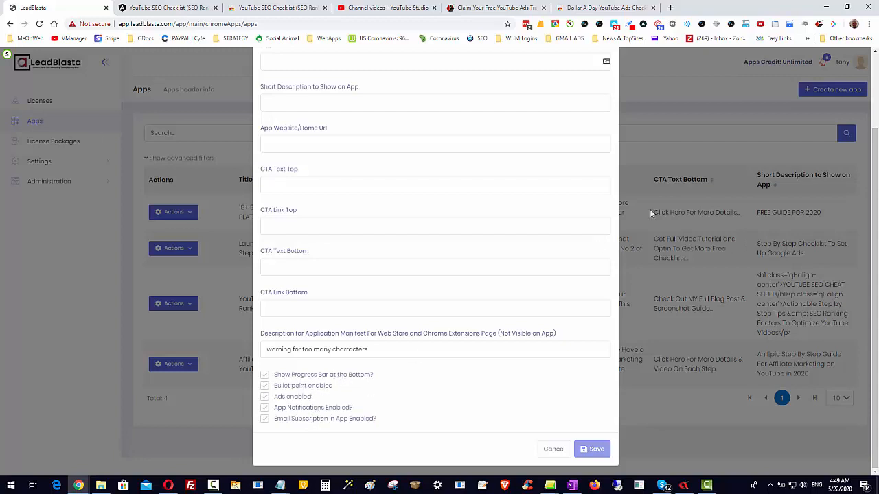
In the YouTube SEO Checklist extension, mark all four Click Through Rate (CTR) Optimization items as done and collapse the section
{"action": "left_click", "coordinate": [820, 25]}
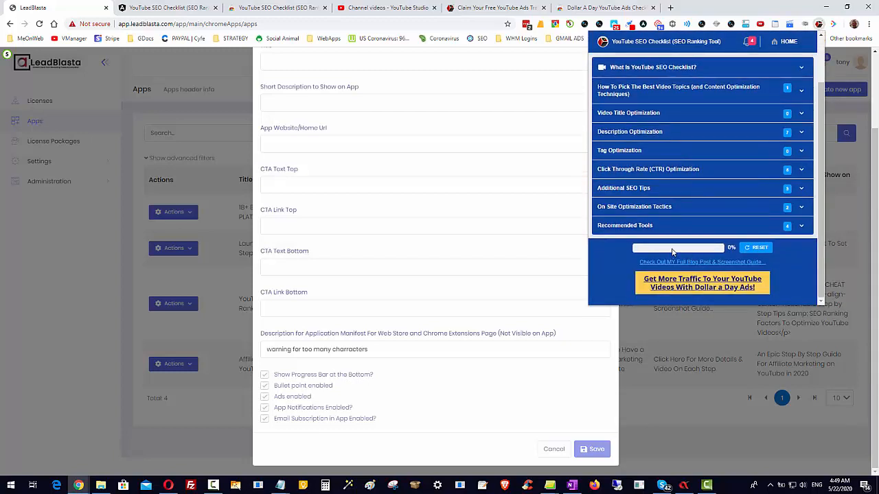
{"action": "left_click", "coordinate": [757, 152]}
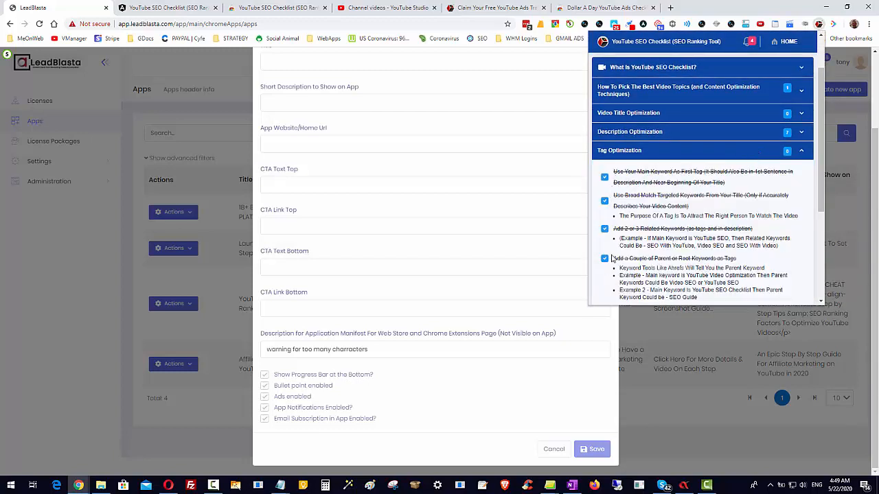
{"action": "scroll", "coordinate": [610, 258], "scroll_direction": "down", "scroll_amount": 3}
{"action": "left_click", "coordinate": [619, 168]}
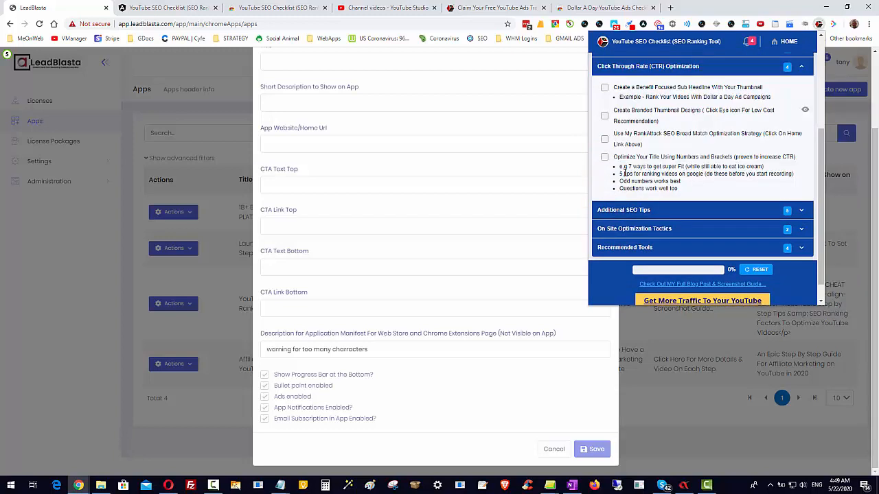
{"action": "left_click", "coordinate": [604, 139]}
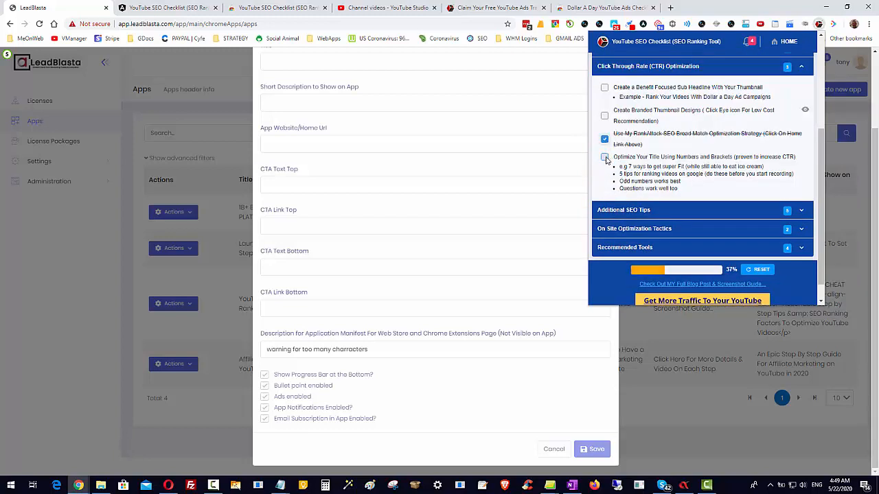
{"action": "left_click", "coordinate": [605, 157]}
{"action": "left_click", "coordinate": [604, 115]}
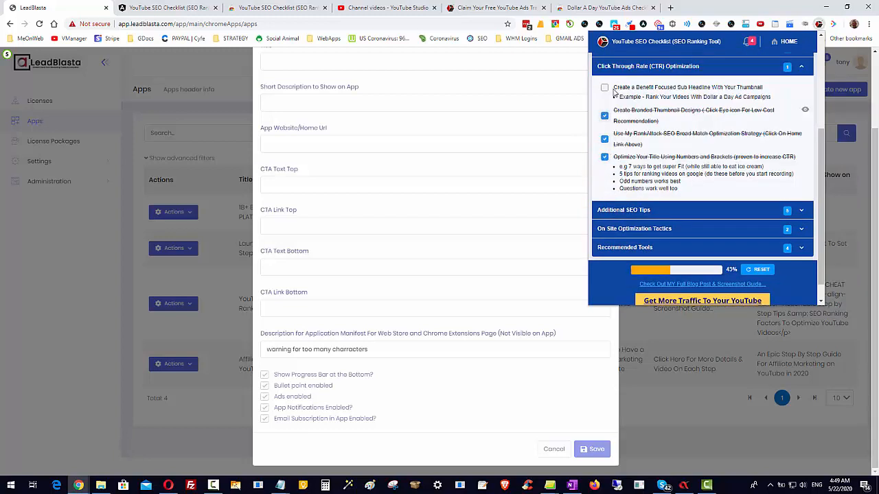
{"action": "left_click", "coordinate": [605, 87]}
{"action": "scroll", "coordinate": [712, 247], "scroll_direction": "up", "scroll_amount": 3}
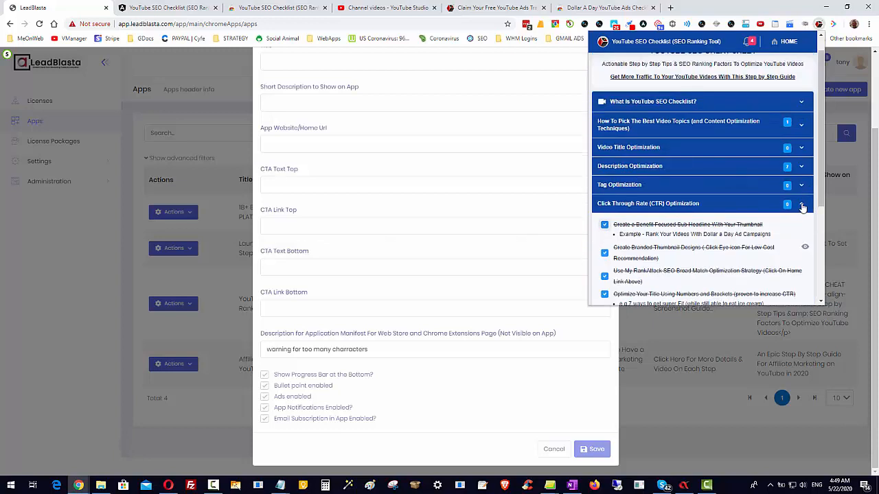
{"action": "left_click", "coordinate": [802, 207]}
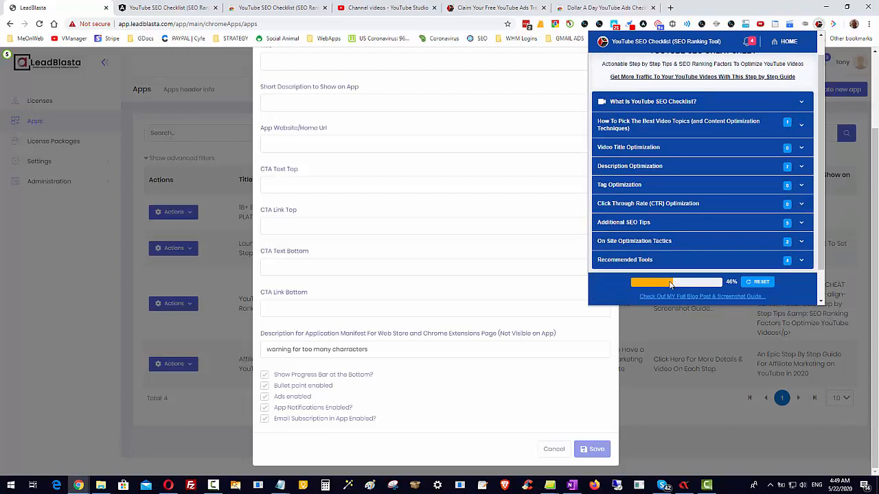
Examine the checklist extension's progress bar, header text and call-to-action links
{"action": "scroll", "coordinate": [714, 278], "scroll_direction": "down", "scroll_amount": 1}
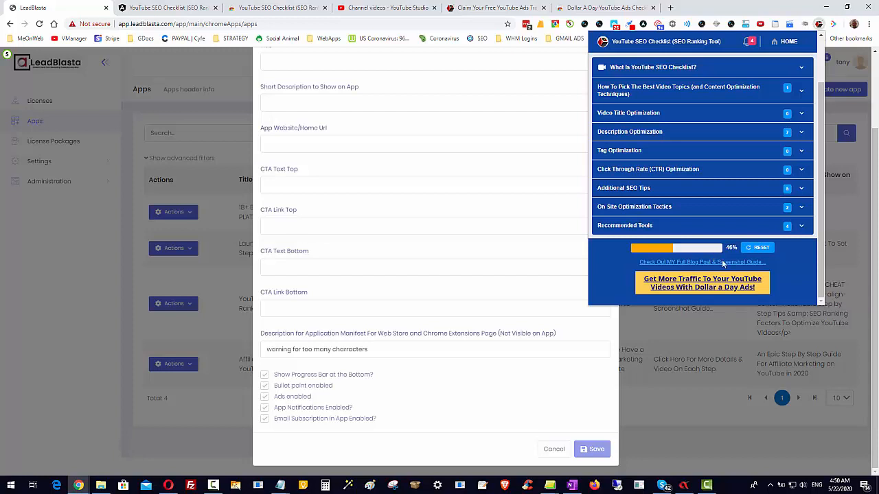
{"action": "scroll", "coordinate": [714, 133], "scroll_direction": "up", "scroll_amount": 1}
{"action": "scroll", "coordinate": [717, 130], "scroll_direction": "up", "scroll_amount": 2}
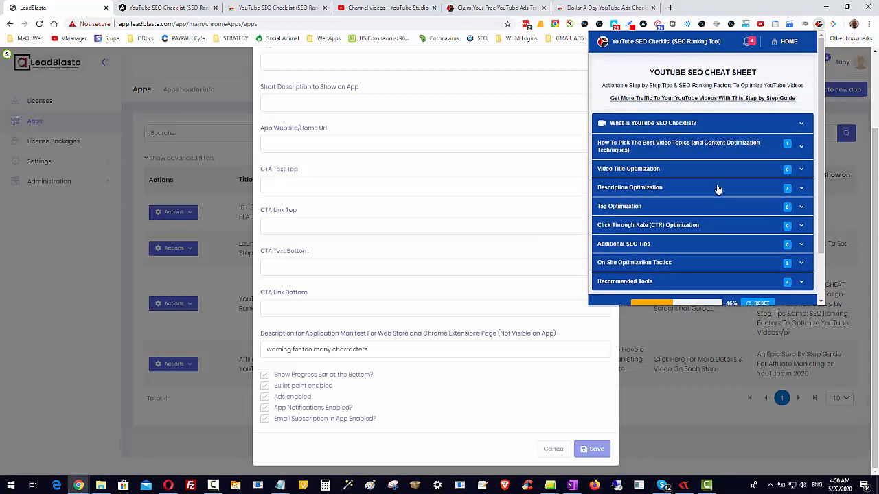
{"action": "scroll", "coordinate": [716, 191], "scroll_direction": "down", "scroll_amount": 1}
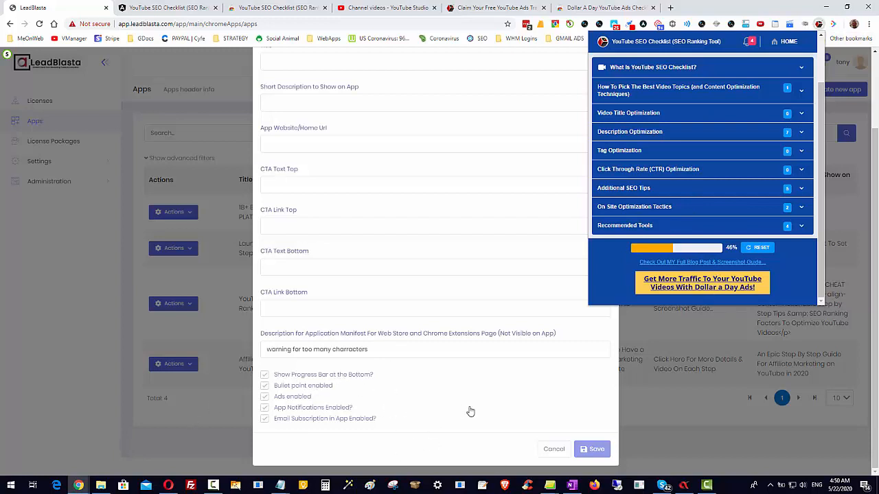
Expand the best video topics section and examine the bullet points under the YouTube suggested keywords item
{"action": "left_click", "coordinate": [800, 92]}
{"action": "scroll", "coordinate": [755, 231], "scroll_direction": "down", "scroll_amount": 1}
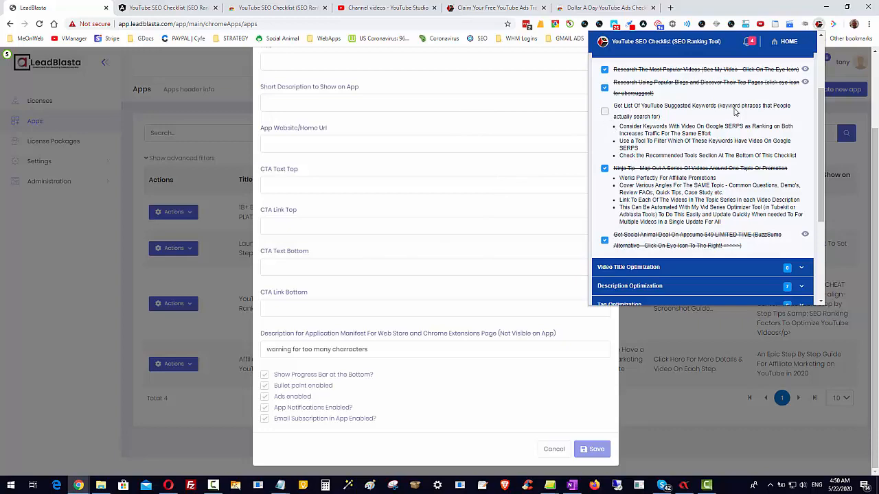
{"action": "scroll", "coordinate": [687, 110], "scroll_direction": "up", "scroll_amount": 3}
{"action": "scroll", "coordinate": [695, 150], "scroll_direction": "down", "scroll_amount": 1}
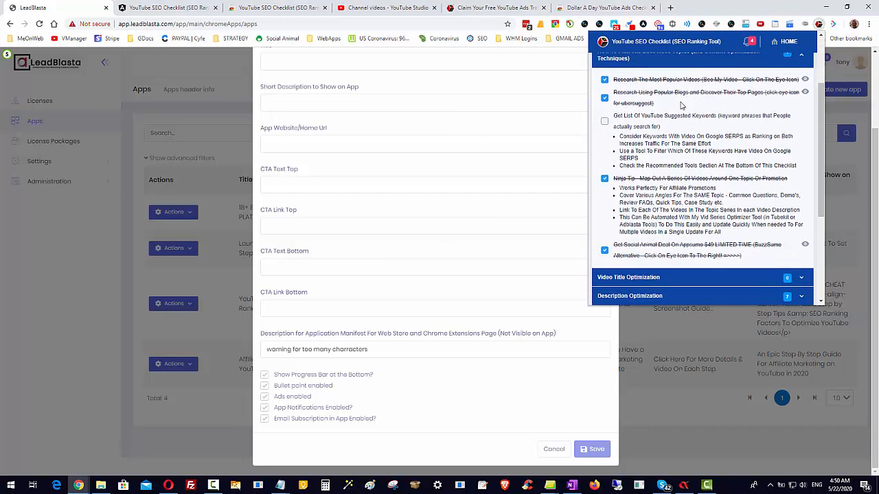
{"action": "scroll", "coordinate": [683, 107], "scroll_direction": "up", "scroll_amount": 1}
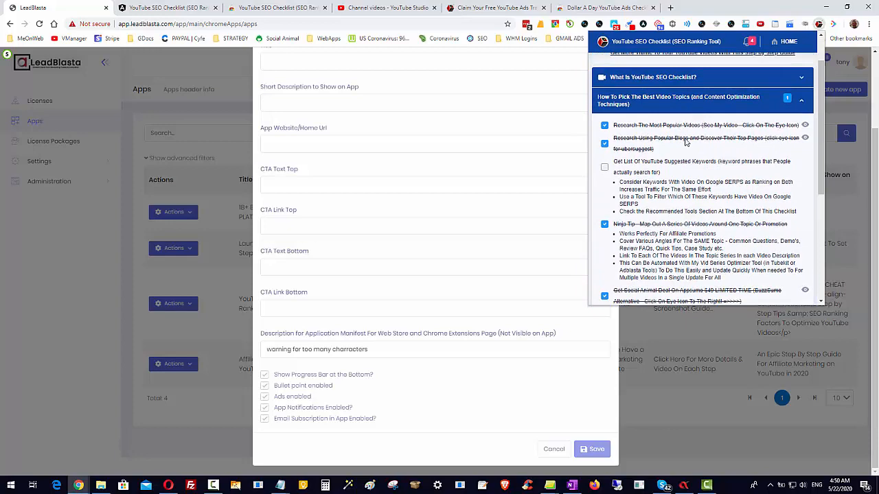
{"action": "scroll", "coordinate": [687, 144], "scroll_direction": "down", "scroll_amount": 2}
{"action": "scroll", "coordinate": [649, 123], "scroll_direction": "up", "scroll_amount": 1}
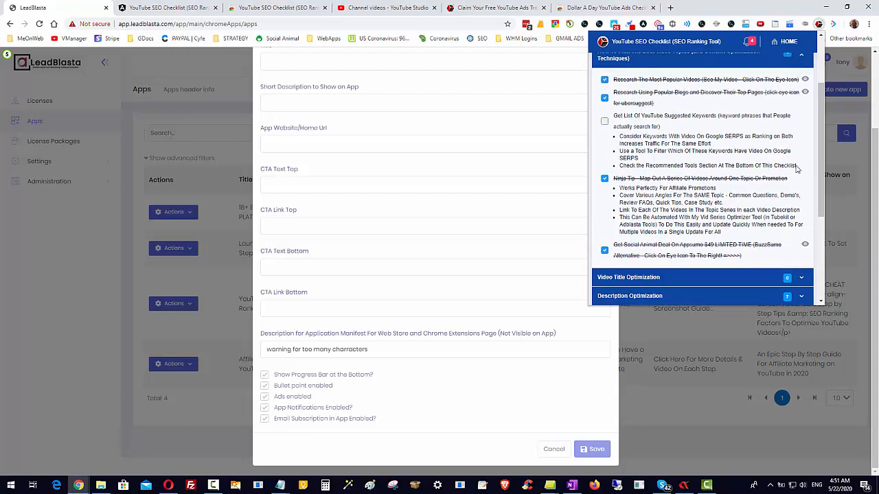
{"action": "left_click_drag", "start_coordinate": [797, 165], "coordinate": [620, 138]}
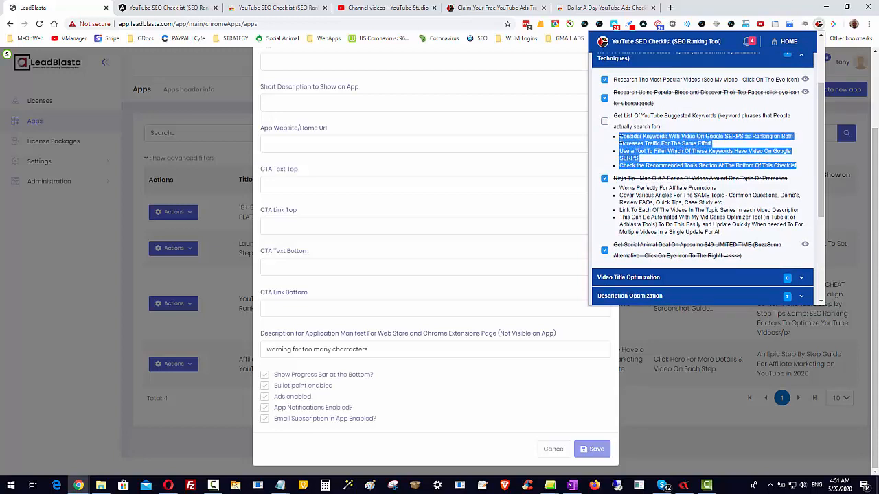
{"action": "left_click", "coordinate": [703, 155]}
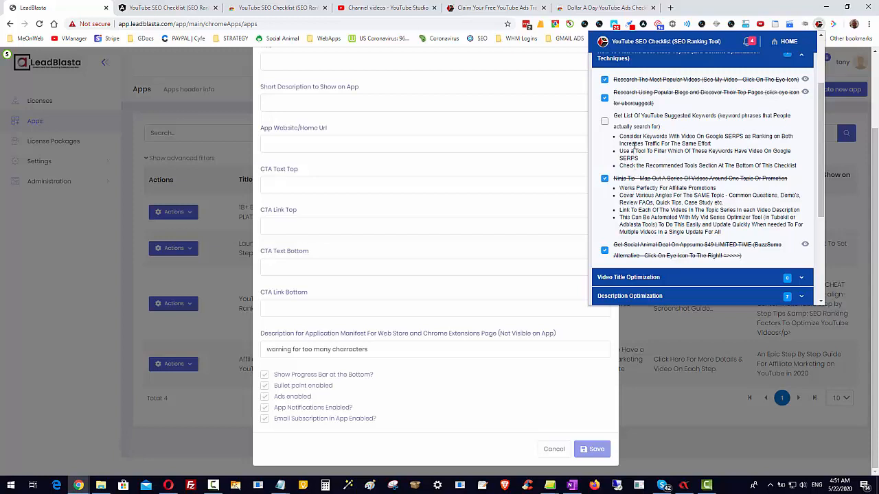
Compare how items are laid out in the Campaign Settings section of the Dollar A Day YouTube Ads Checklist extension
{"action": "left_click", "coordinate": [702, 25]}
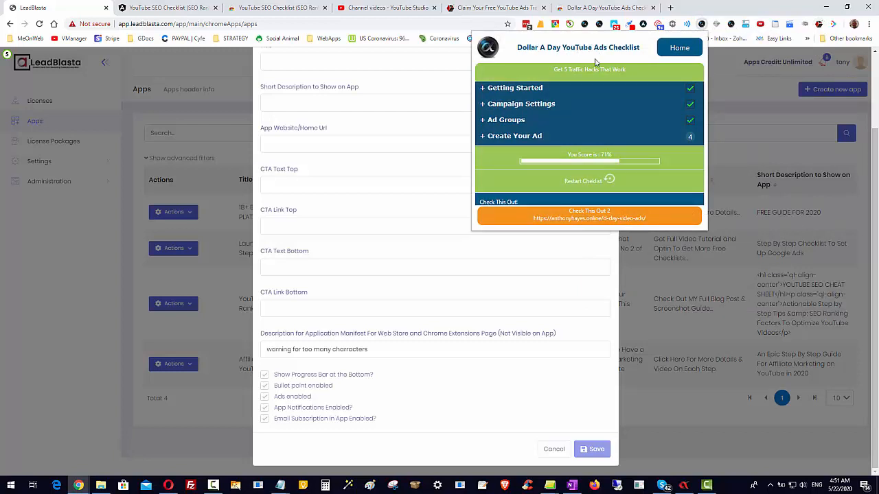
{"action": "left_click", "coordinate": [484, 107]}
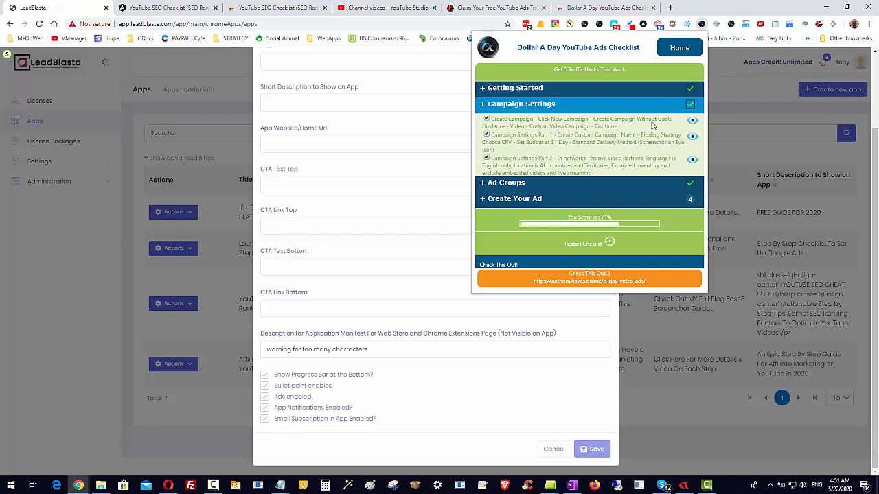
{"action": "left_click", "coordinate": [730, 60]}
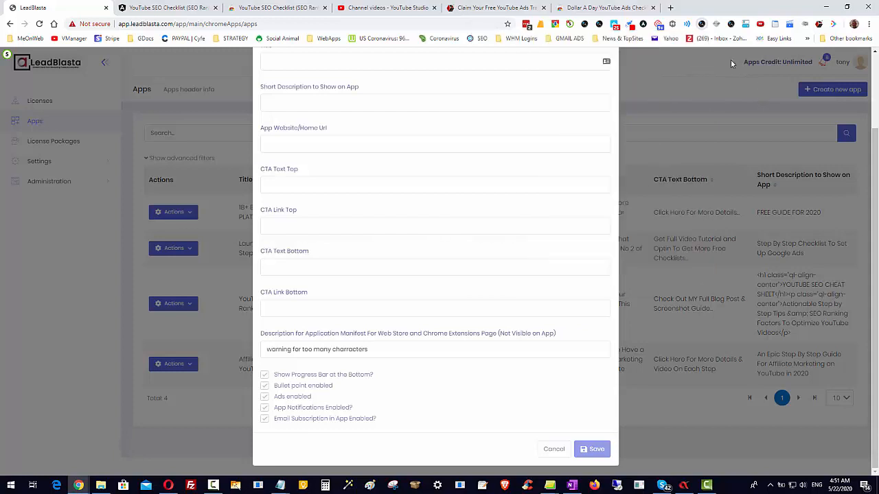
Reopen the YouTube SEO Checklist extension and view the ad banner below the checklist
{"action": "left_click", "coordinate": [819, 24]}
{"action": "scroll", "coordinate": [676, 291], "scroll_direction": "down", "scroll_amount": 1}
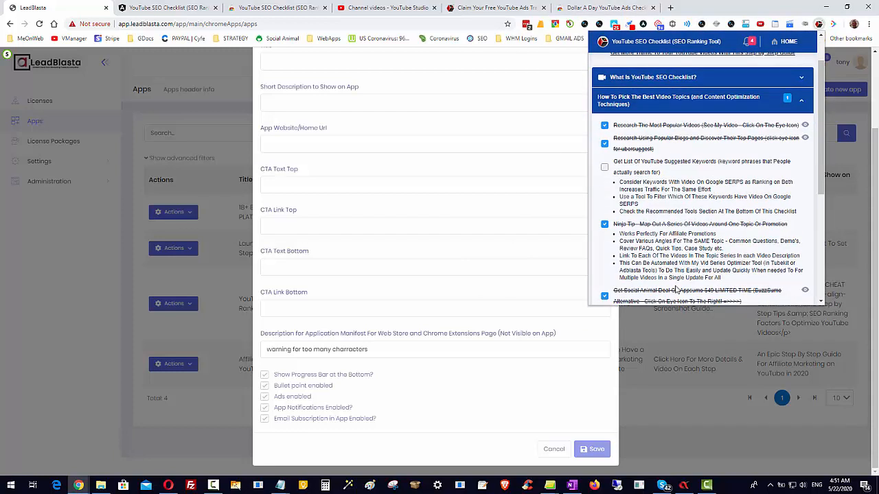
{"action": "left_click", "coordinate": [757, 5]}
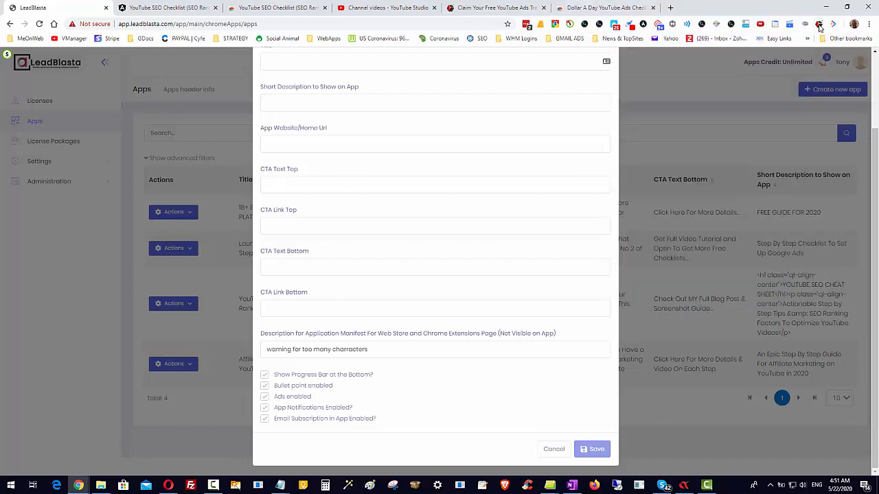
{"action": "scroll", "coordinate": [758, 221], "scroll_direction": "down", "scroll_amount": 4}
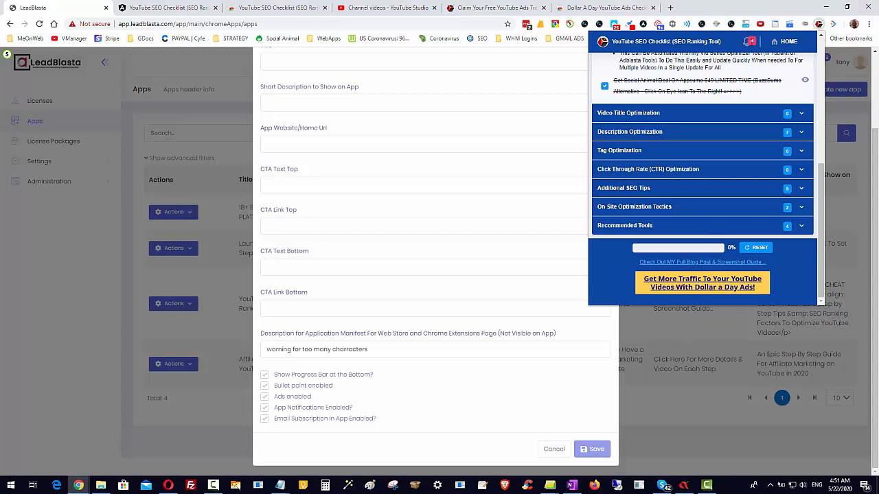
View the app notifications in the YouTube SEO Checklist extension, then close the extension
{"action": "left_click", "coordinate": [751, 44]}
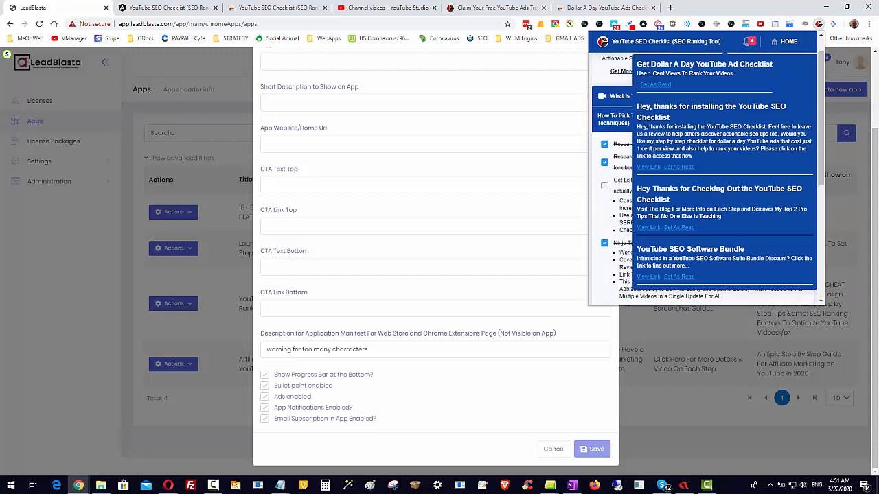
{"action": "scroll", "coordinate": [700, 282], "scroll_direction": "down", "scroll_amount": 2}
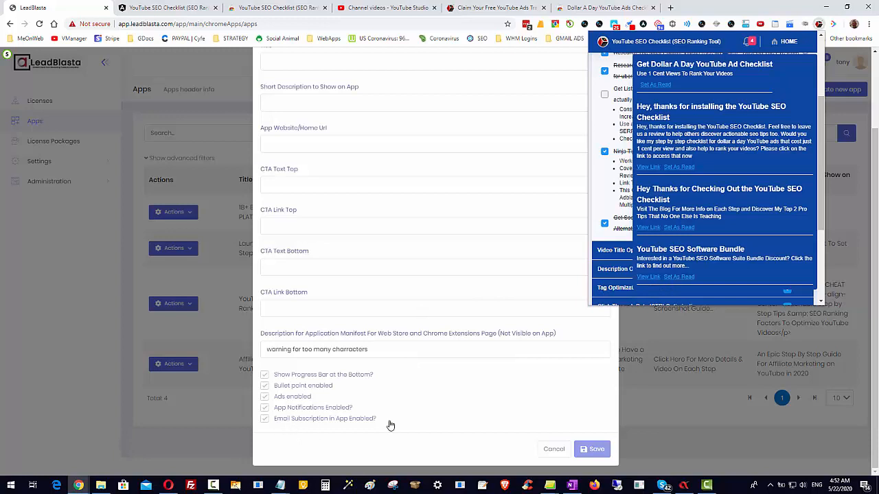
{"action": "scroll", "coordinate": [752, 83], "scroll_direction": "up", "scroll_amount": 2}
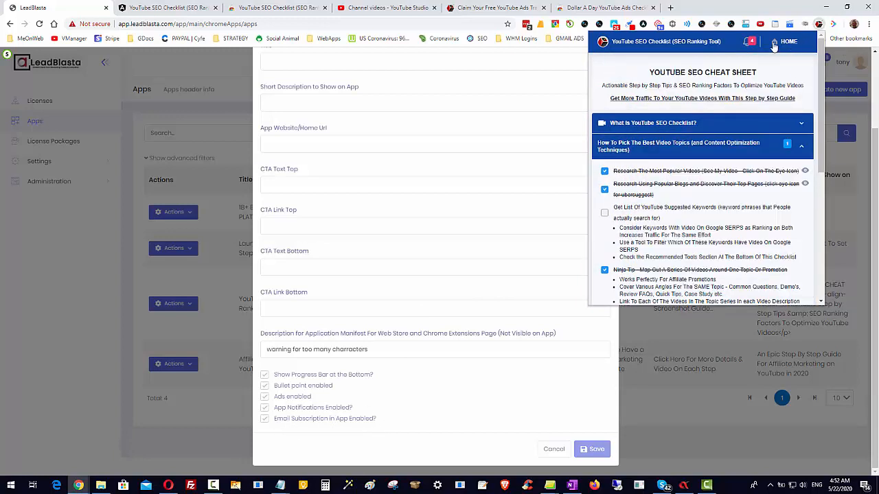
{"action": "left_click", "coordinate": [822, 24]}
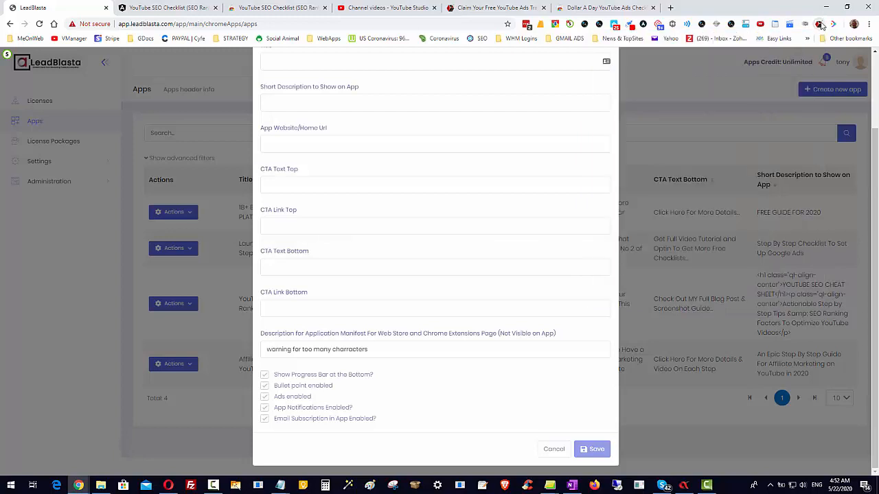
Collapse the best video topics section in the YouTube SEO Checklist, review the overall checklist layout and return to the new app form
{"action": "left_click", "coordinate": [822, 25]}
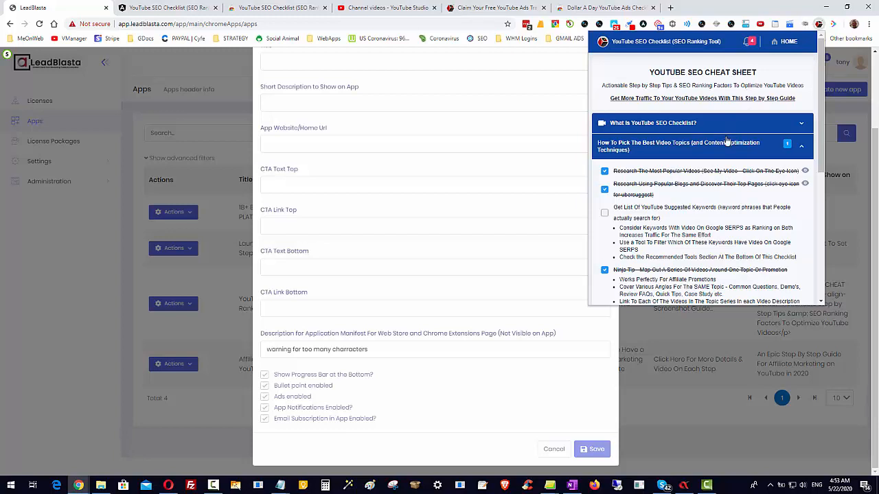
{"action": "left_click", "coordinate": [800, 148]}
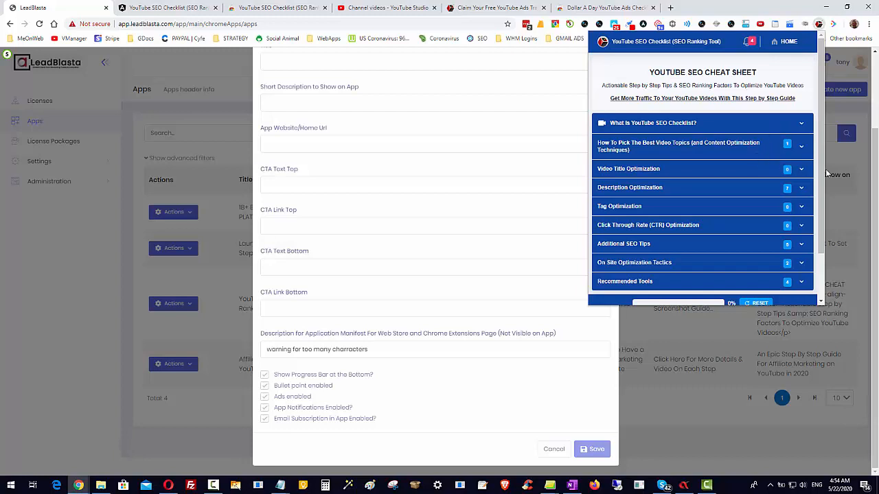
{"action": "scroll", "coordinate": [769, 170], "scroll_direction": "down", "scroll_amount": 2}
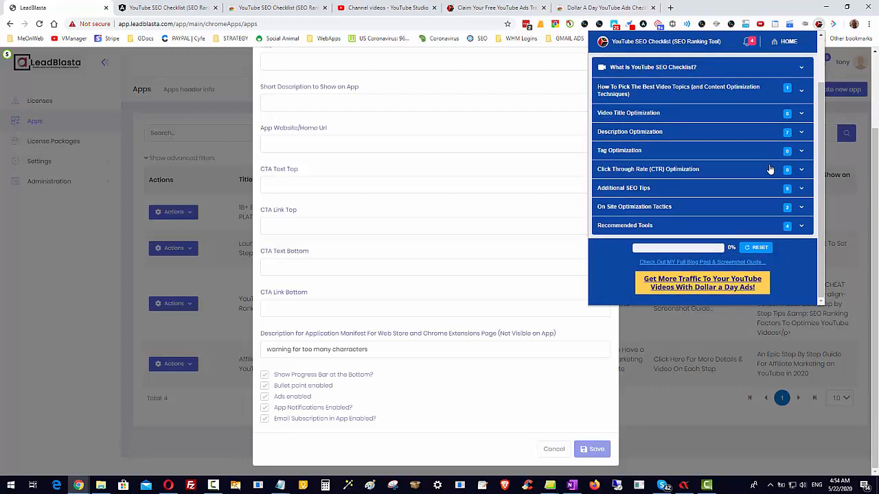
{"action": "scroll", "coordinate": [770, 170], "scroll_direction": "up", "scroll_amount": 2}
{"action": "scroll", "coordinate": [766, 169], "scroll_direction": "down", "scroll_amount": 2}
{"action": "scroll", "coordinate": [758, 167], "scroll_direction": "up", "scroll_amount": 2}
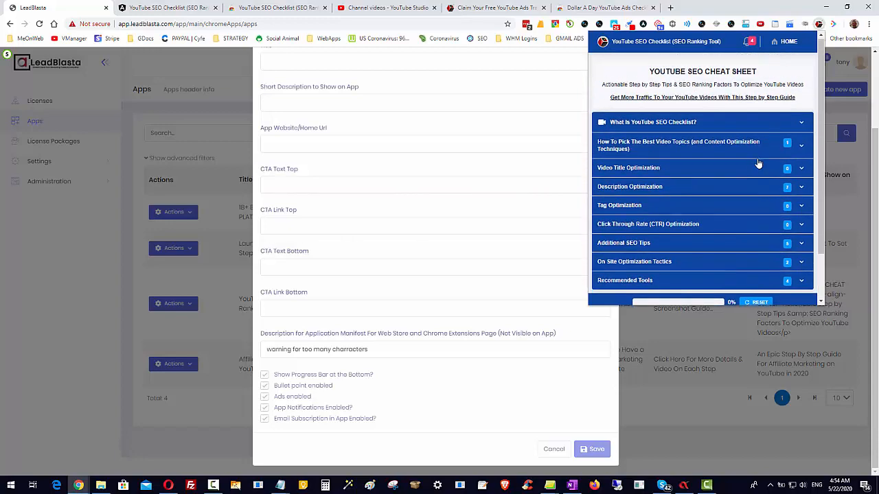
{"action": "scroll", "coordinate": [751, 165], "scroll_direction": "down", "scroll_amount": 2}
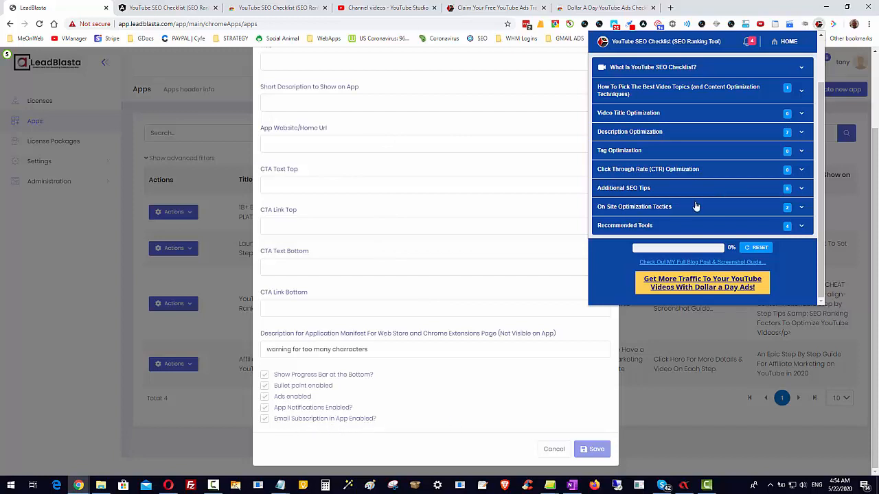
{"action": "left_click", "coordinate": [529, 90]}
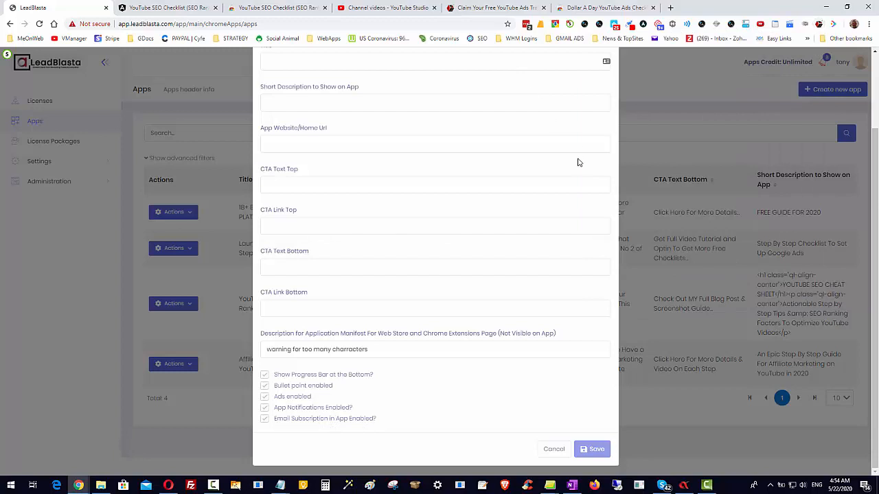
Close the new app form without saving and open the YouTube SEO Checklist (SEO Ranking Tool) app for editing
{"action": "scroll", "coordinate": [579, 162], "scroll_direction": "up", "scroll_amount": 3}
{"action": "left_click", "coordinate": [605, 73]}
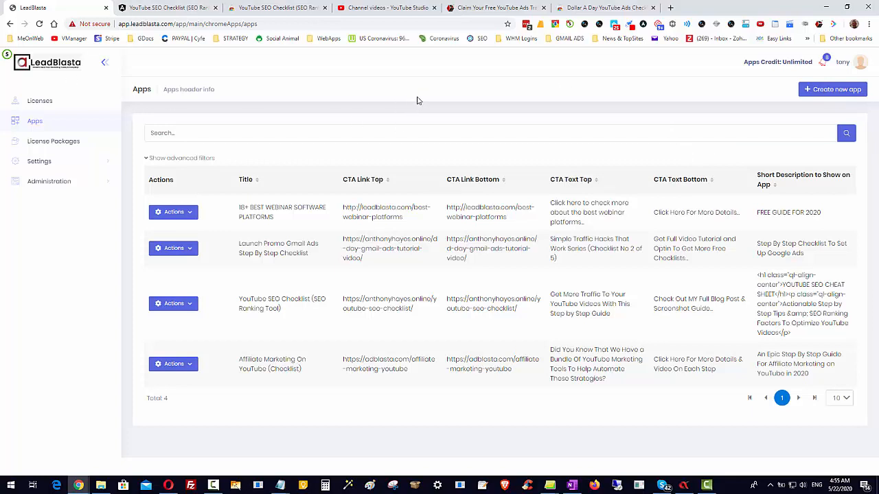
{"action": "left_click", "coordinate": [180, 304]}
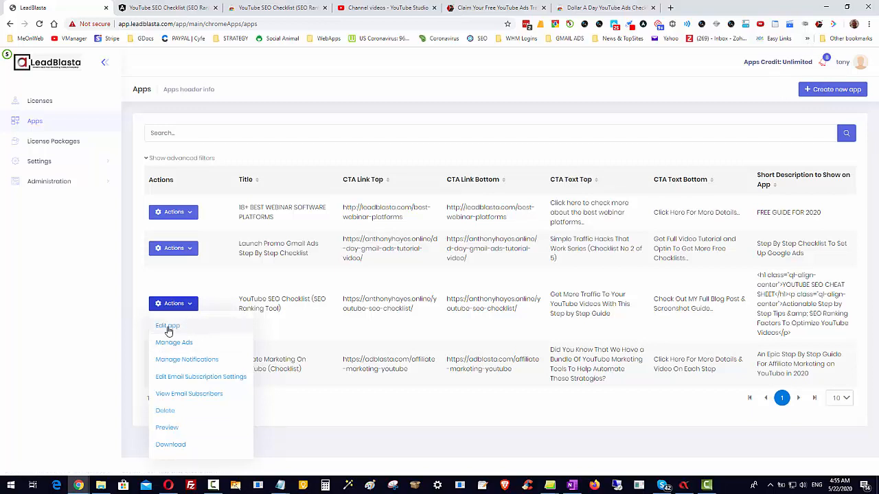
{"action": "left_click", "coordinate": [168, 328]}
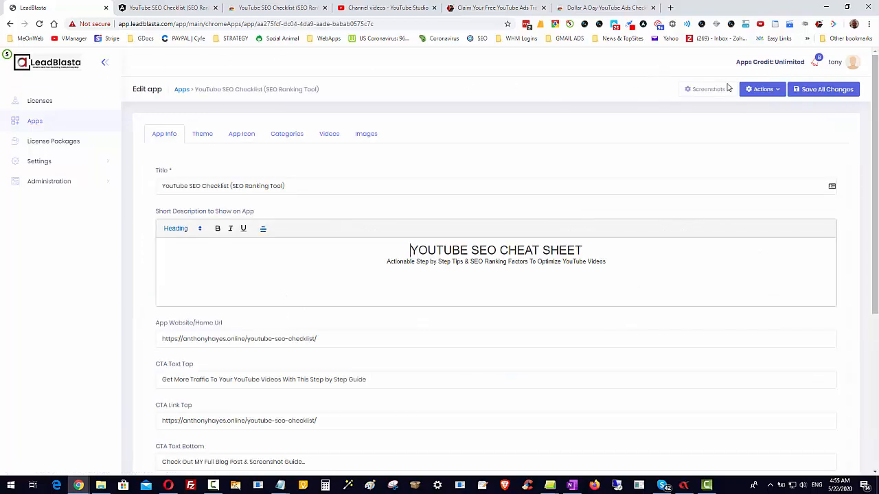
Preview the YouTube SEO Checklist app in the browser and compare it with the installed extension
{"action": "left_click", "coordinate": [768, 89]}
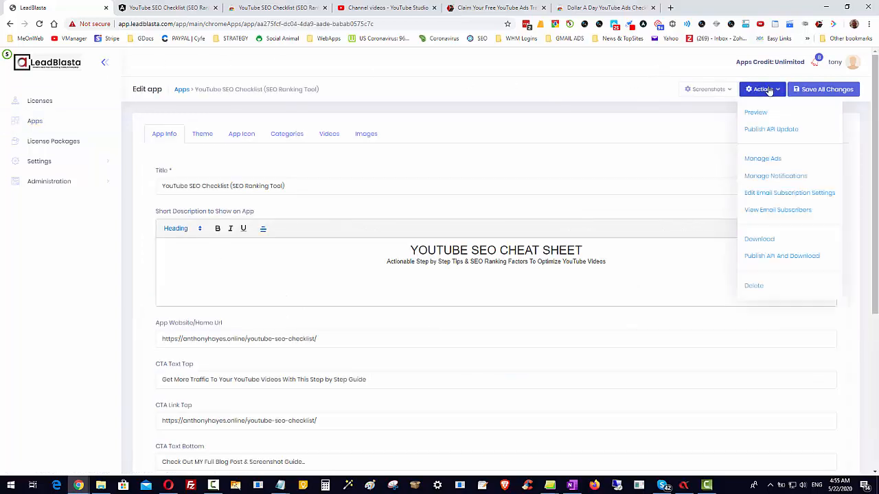
{"action": "left_click", "coordinate": [746, 114]}
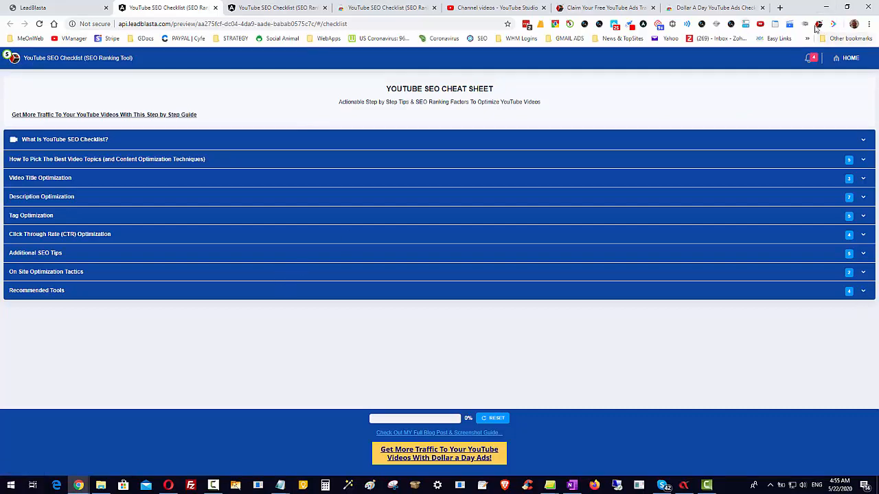
{"action": "left_click", "coordinate": [819, 24]}
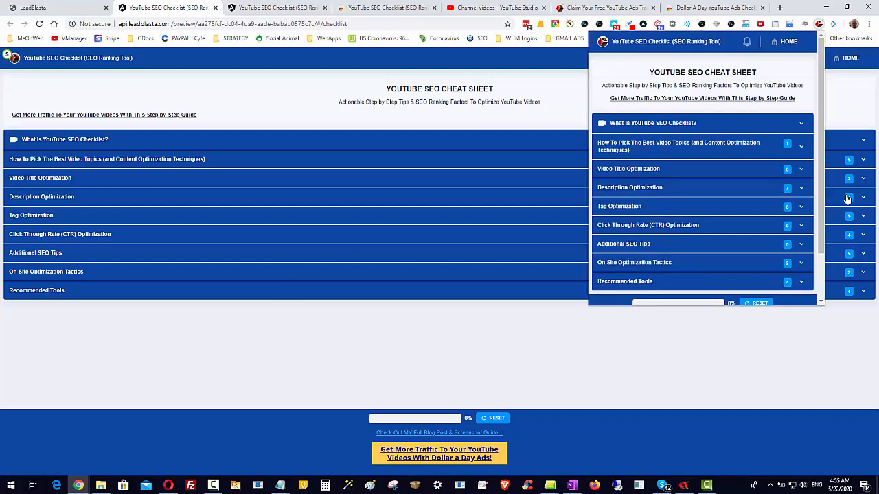
{"action": "left_click", "coordinate": [557, 109]}
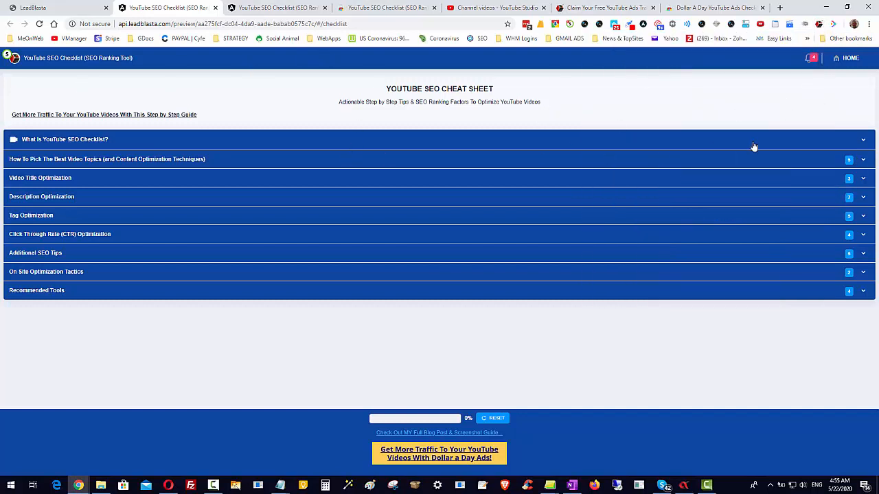
View the introductory video section and the best video topics section in the checklist preview
{"action": "left_click", "coordinate": [863, 144]}
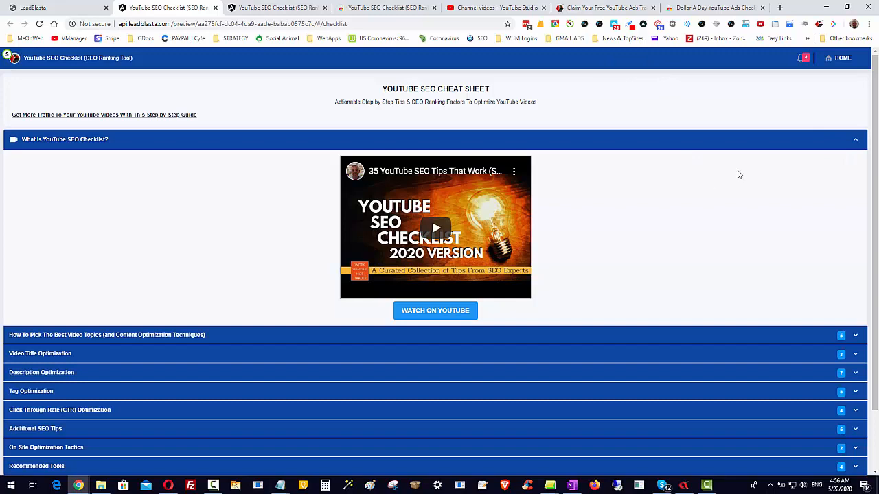
{"action": "scroll", "coordinate": [696, 307], "scroll_direction": "down", "scroll_amount": 1}
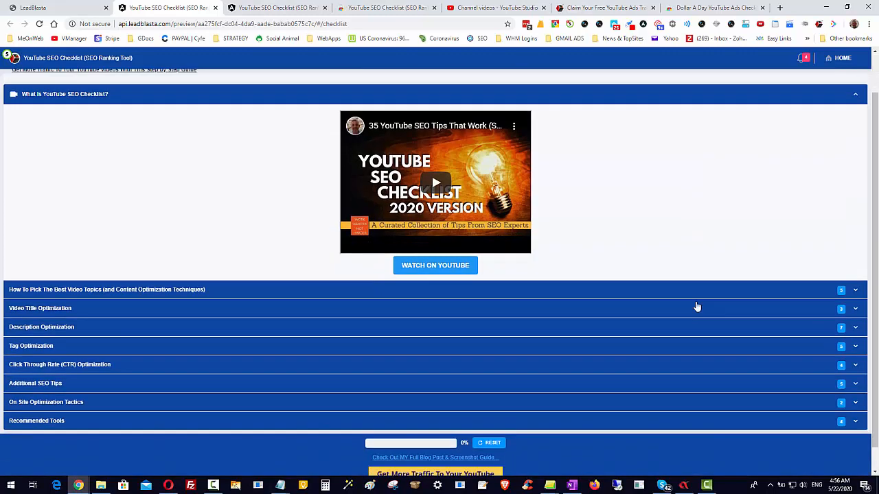
{"action": "left_click", "coordinate": [729, 291]}
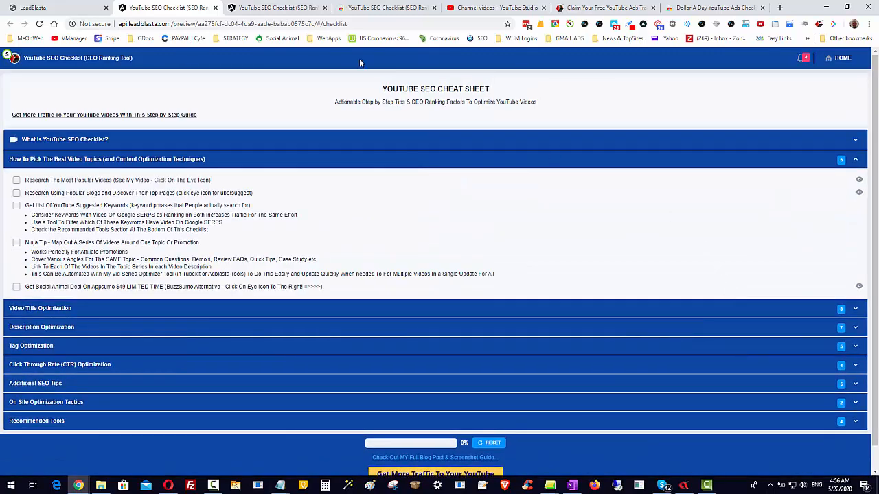
Review the app's available actions, its Chrome Web Store listing and the preview, returning to the app editor
{"action": "left_click", "coordinate": [60, 7]}
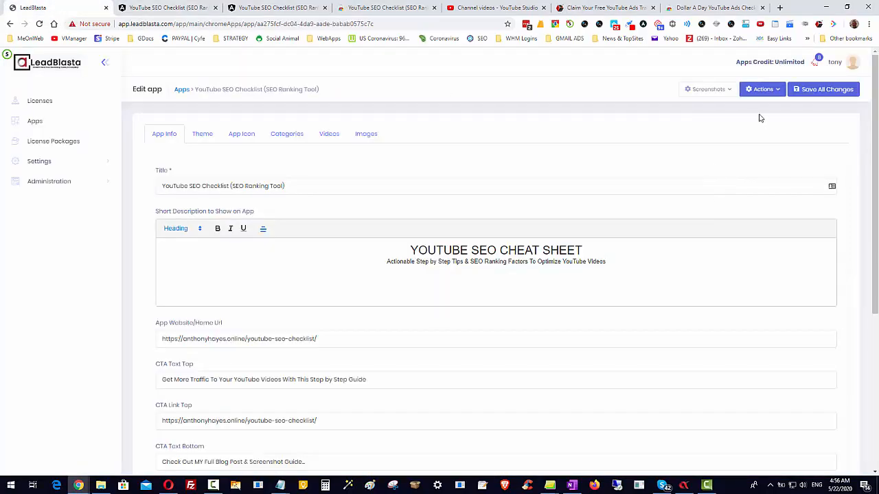
{"action": "left_click", "coordinate": [778, 90]}
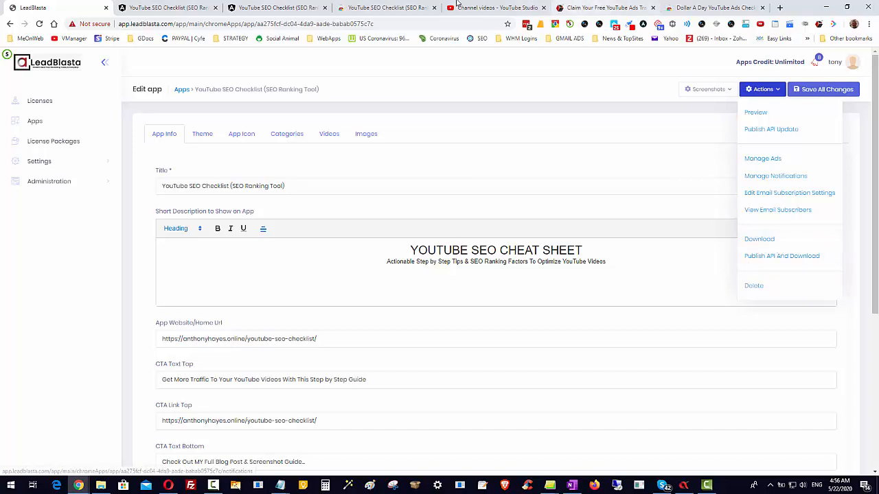
{"action": "left_click", "coordinate": [364, 7]}
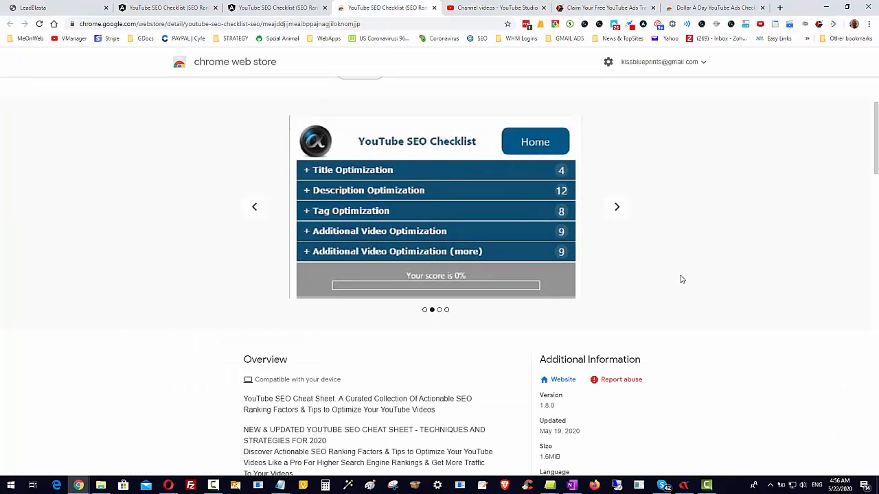
{"action": "scroll", "coordinate": [681, 279], "scroll_direction": "up", "scroll_amount": 2}
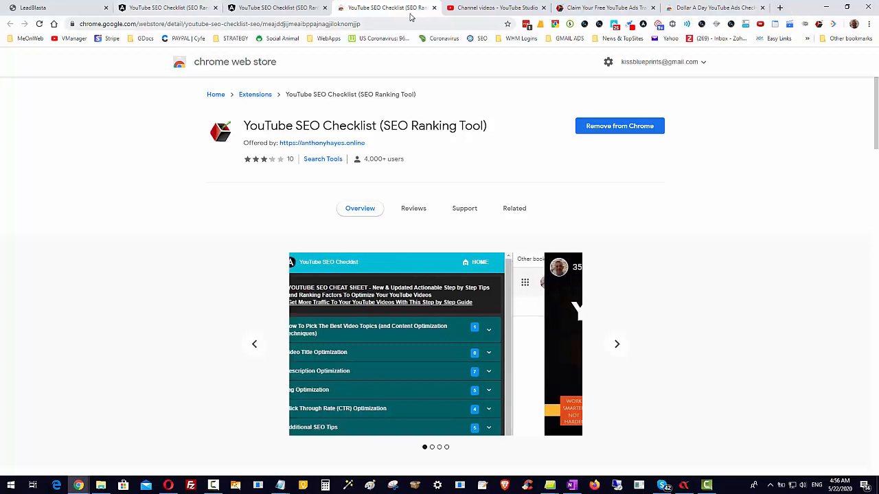
{"action": "left_click", "coordinate": [164, 10]}
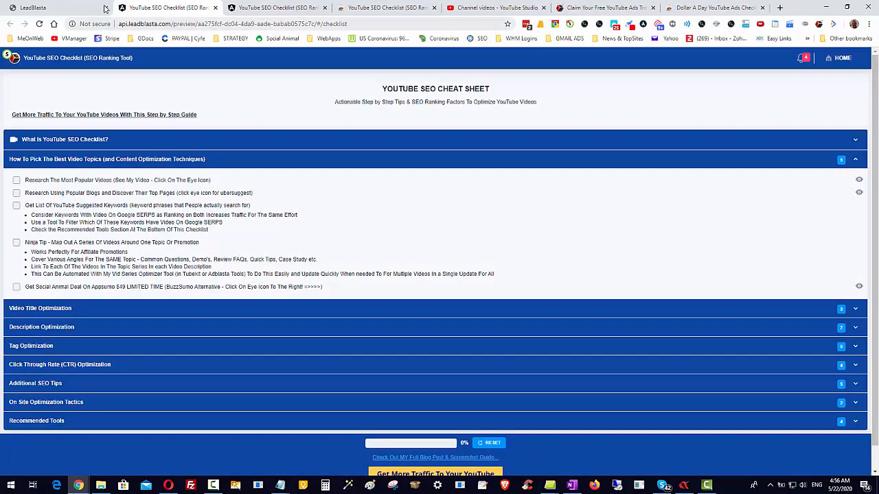
{"action": "left_click", "coordinate": [47, 8]}
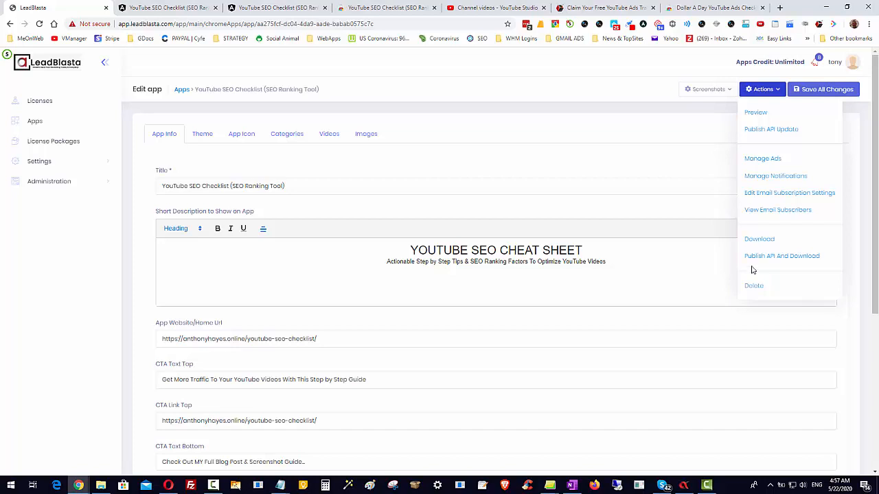
Read through the full overview description in the YouTube SEO Checklist listing on the Chrome Web Store
{"action": "left_click", "coordinate": [356, 13]}
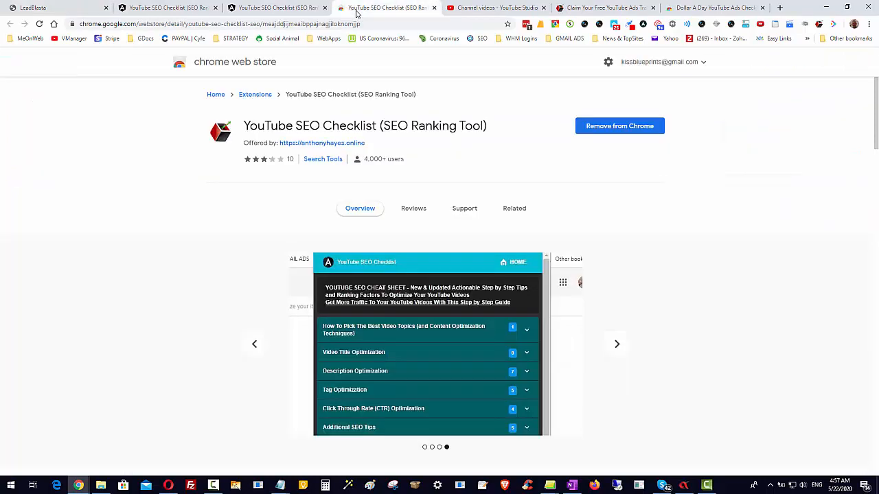
{"action": "scroll", "coordinate": [444, 376], "scroll_direction": "down", "scroll_amount": 4}
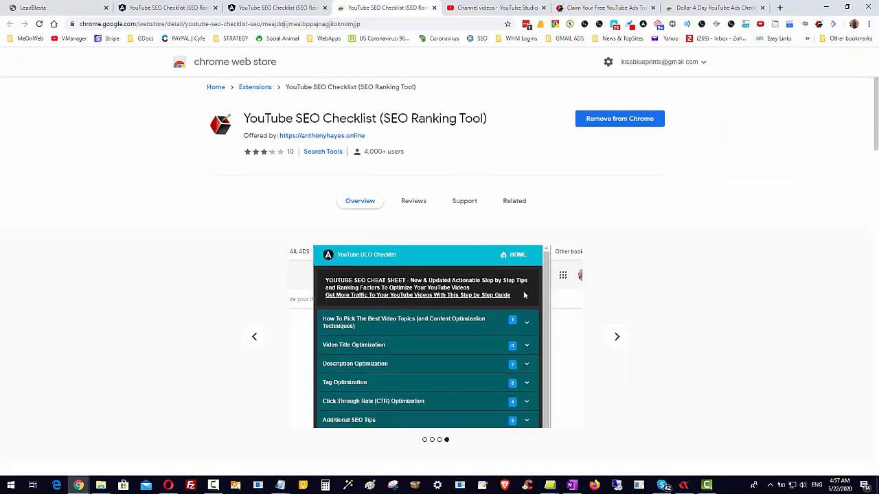
{"action": "scroll", "coordinate": [406, 403], "scroll_direction": "down", "scroll_amount": 15}
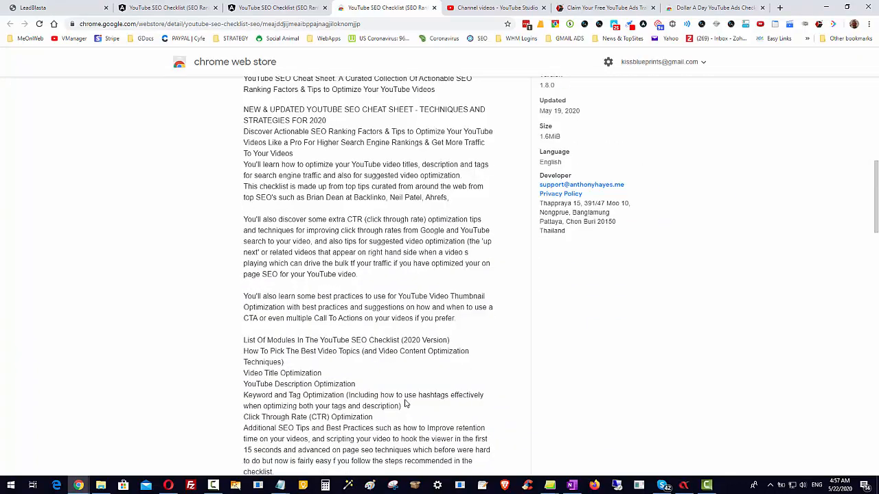
{"action": "scroll", "coordinate": [404, 392], "scroll_direction": "down", "scroll_amount": 10}
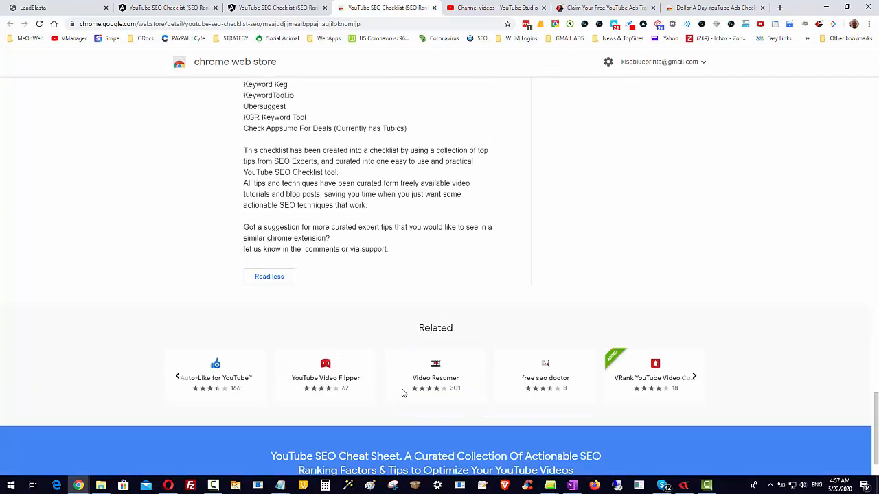
{"action": "left_click", "coordinate": [267, 221]}
{"action": "scroll", "coordinate": [588, 313], "scroll_direction": "up", "scroll_amount": 5}
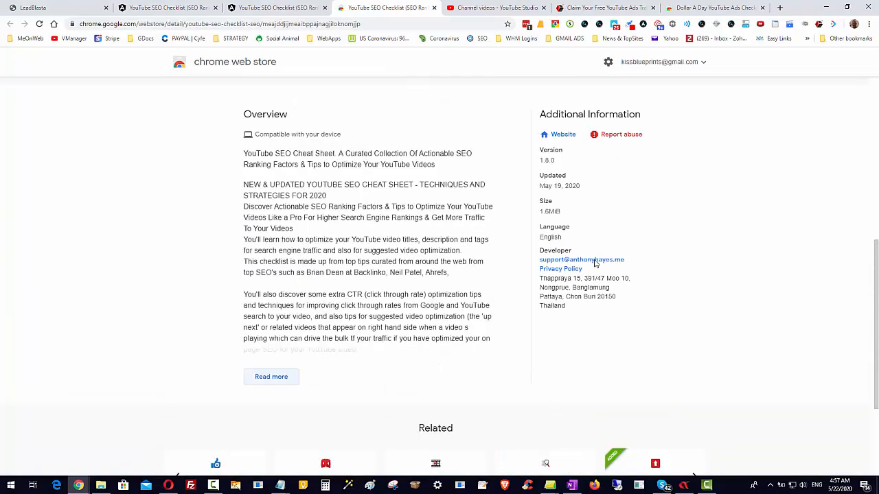
{"action": "scroll", "coordinate": [247, 407], "scroll_direction": "down", "scroll_amount": 5}
{"action": "left_click", "coordinate": [289, 223]}
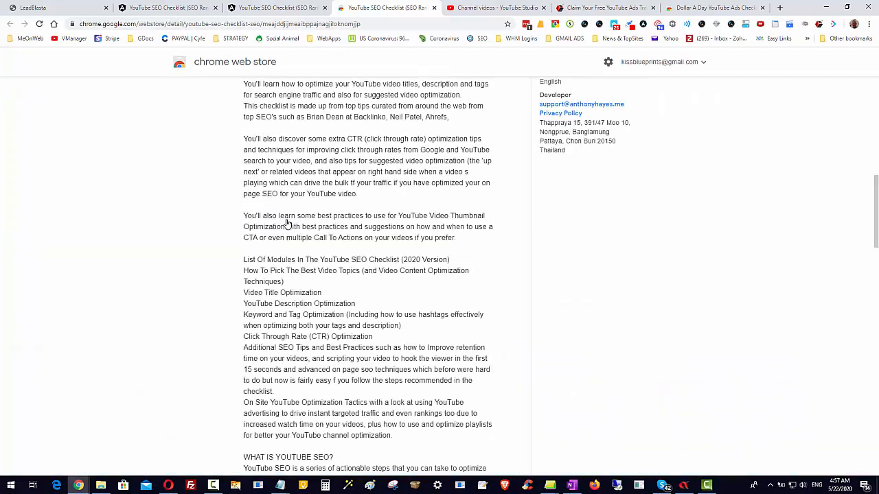
{"action": "scroll", "coordinate": [610, 246], "scroll_direction": "up", "scroll_amount": 5}
{"action": "scroll", "coordinate": [596, 259], "scroll_direction": "down", "scroll_amount": 7}
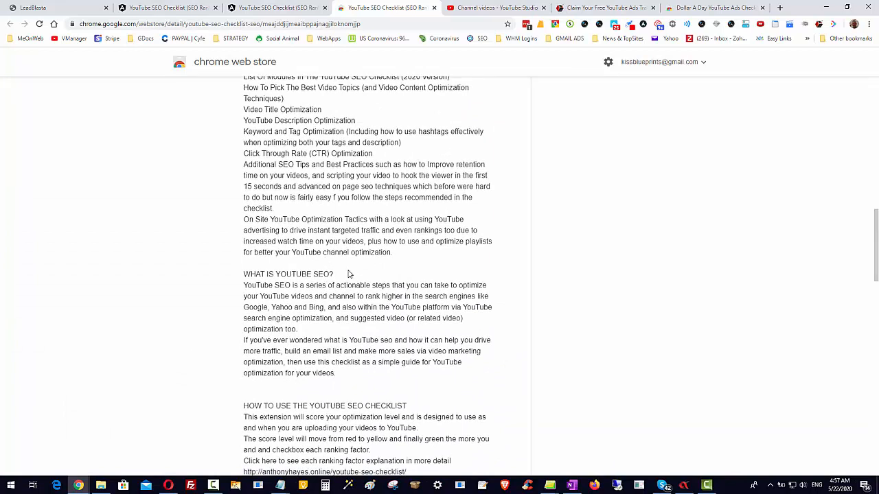
Copy the heading "WHAT IS YOUTUBE SEO?" from the listing's description
{"action": "left_click_drag", "start_coordinate": [334, 274], "coordinate": [244, 274]}
{"action": "right_click", "coordinate": [275, 274]}
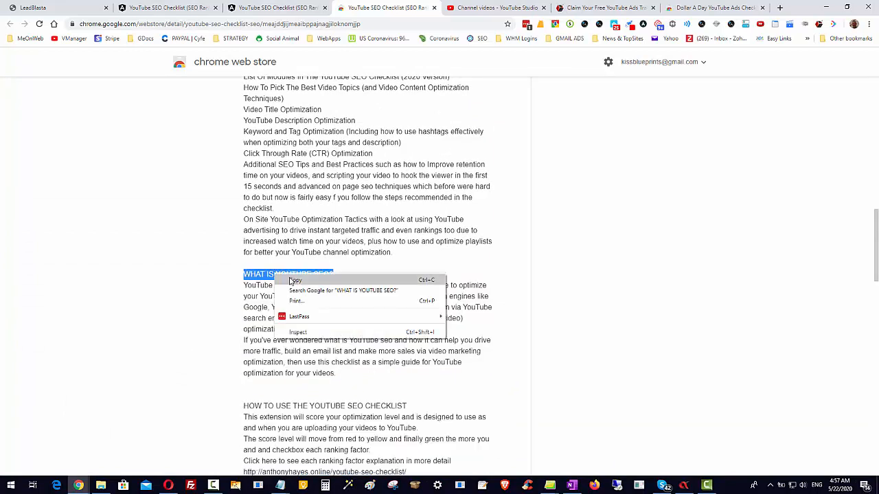
{"action": "left_click", "coordinate": [294, 280]}
{"action": "left_click", "coordinate": [353, 279]}
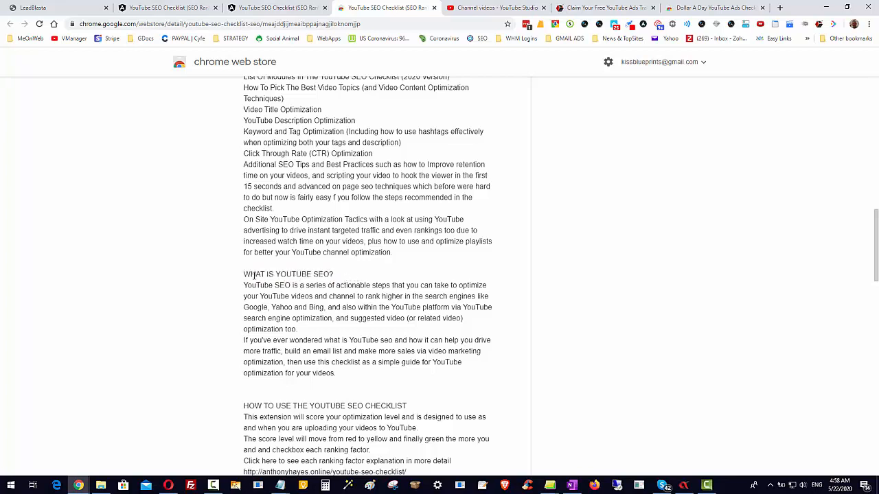
{"action": "left_click_drag", "start_coordinate": [336, 275], "coordinate": [396, 276]}
Check the listing's Google ranking for the copied keyword "WHAT IS YOUTUBE SEO?" in FATRANK for United States (COM), then close the checker
{"action": "scroll", "coordinate": [432, 253], "scroll_direction": "up", "scroll_amount": 10}
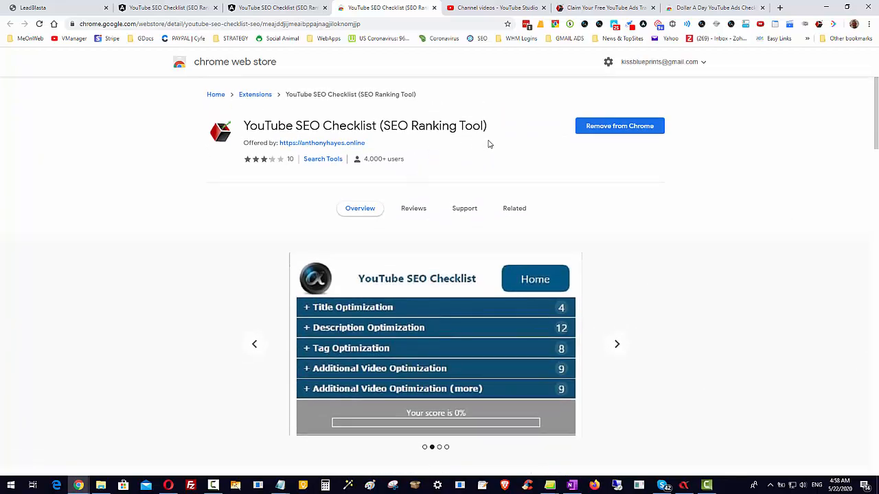
{"action": "scroll", "coordinate": [617, 362], "scroll_direction": "down", "scroll_amount": 15}
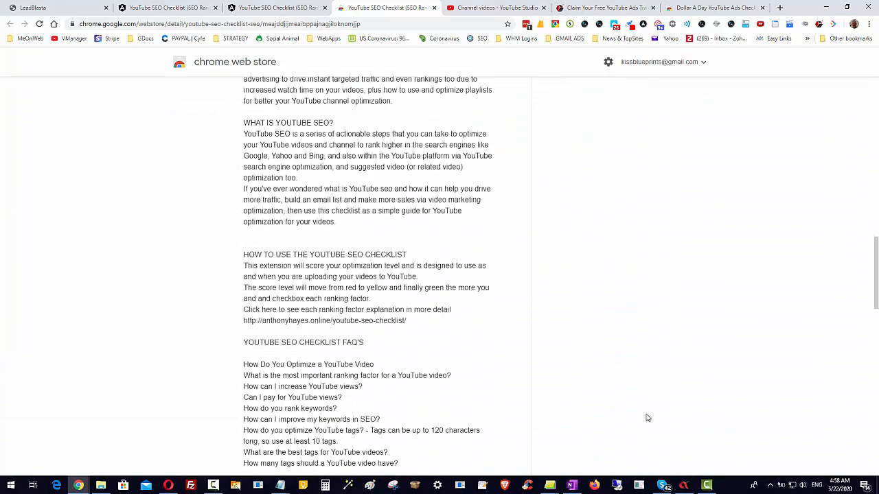
{"action": "scroll", "coordinate": [646, 417], "scroll_direction": "up", "scroll_amount": 3}
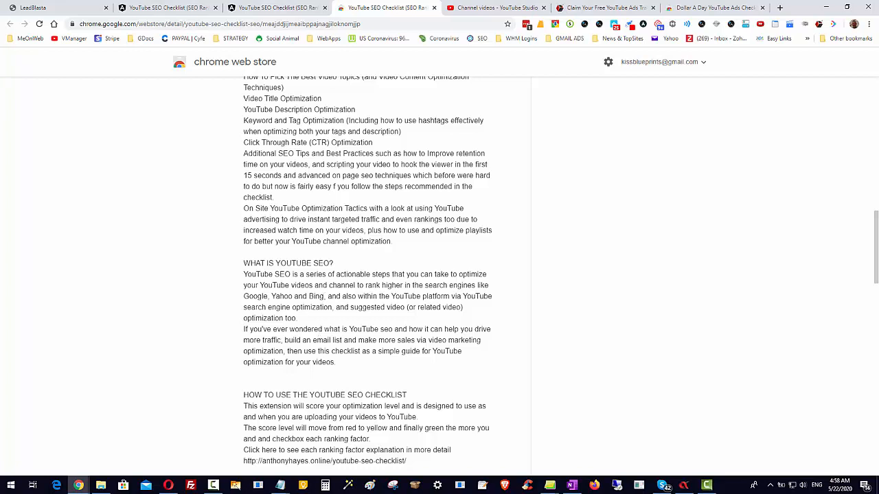
{"action": "left_click", "coordinate": [541, 26]}
{"action": "right_click", "coordinate": [386, 96]}
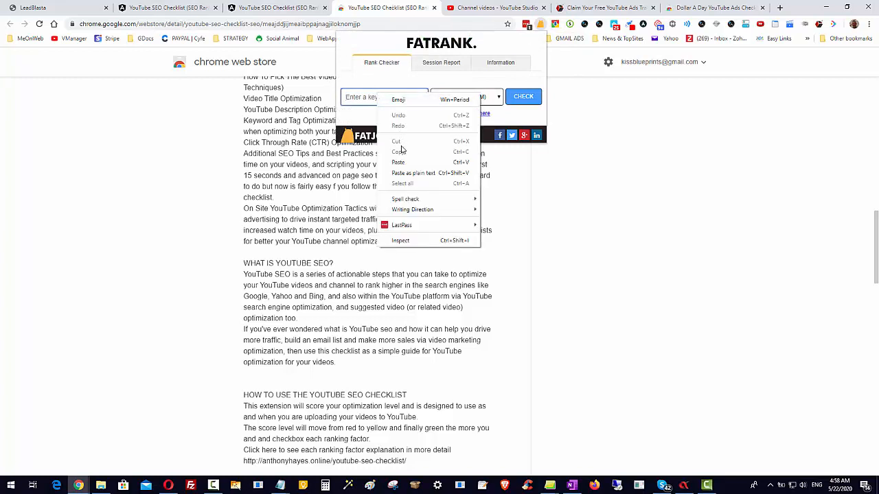
{"action": "left_click", "coordinate": [405, 162]}
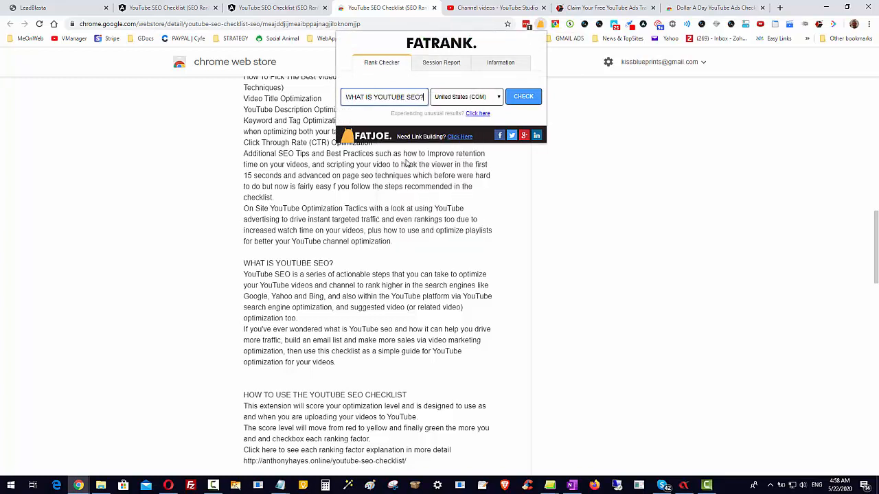
{"action": "left_click", "coordinate": [517, 97]}
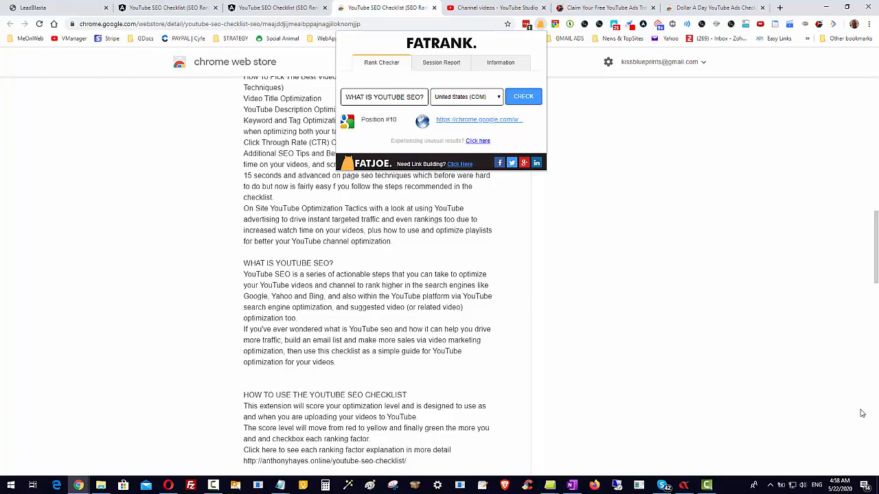
{"action": "left_click", "coordinate": [758, 304]}
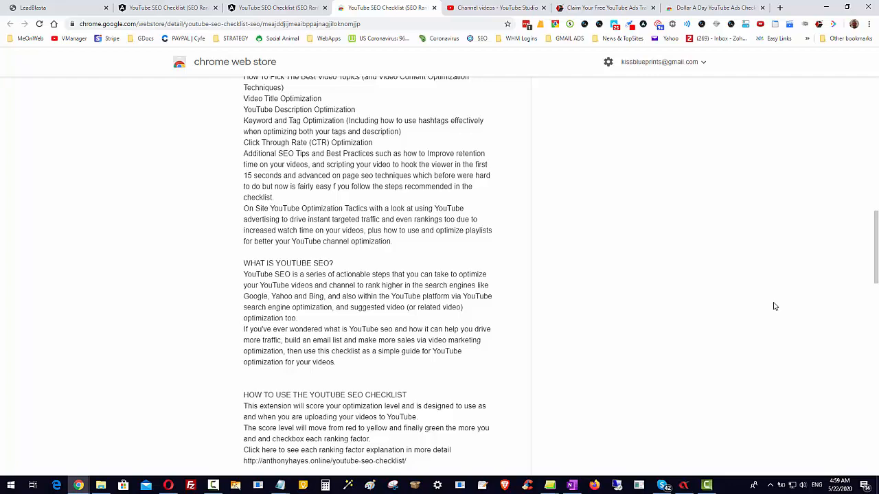
Review the promotional video, screenshots and overview in the YouTube SEO Checklist store listing
{"action": "scroll", "coordinate": [553, 182], "scroll_direction": "up", "scroll_amount": 3}
{"action": "scroll", "coordinate": [553, 182], "scroll_direction": "up", "scroll_amount": 10}
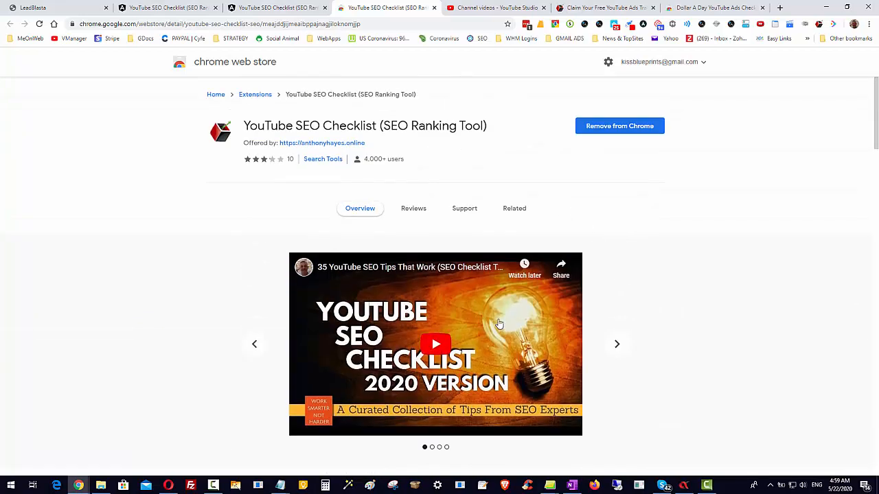
{"action": "scroll", "coordinate": [521, 313], "scroll_direction": "down", "scroll_amount": 2}
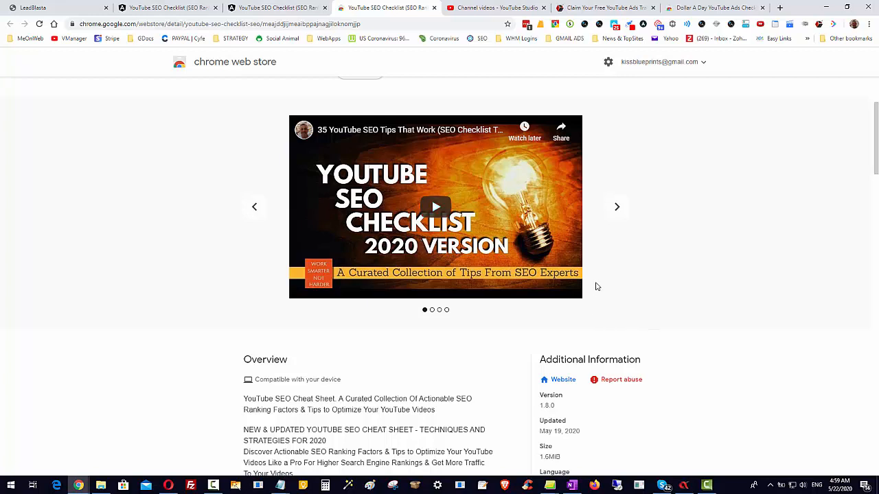
{"action": "scroll", "coordinate": [656, 258], "scroll_direction": "down", "scroll_amount": 2}
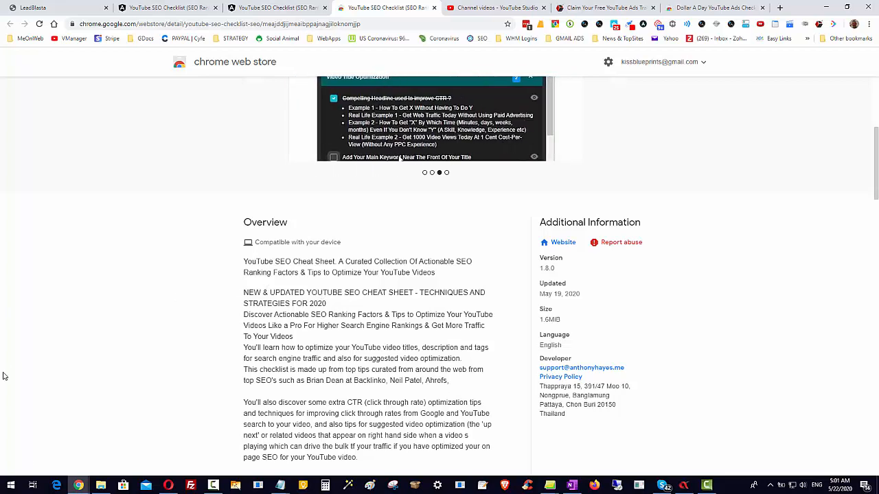
Return to the start of the YouTube SEO Checklist store listing and view its title and promotional video
{"action": "scroll", "coordinate": [25, 433], "scroll_direction": "up", "scroll_amount": 2}
{"action": "scroll", "coordinate": [212, 465], "scroll_direction": "up", "scroll_amount": 3}
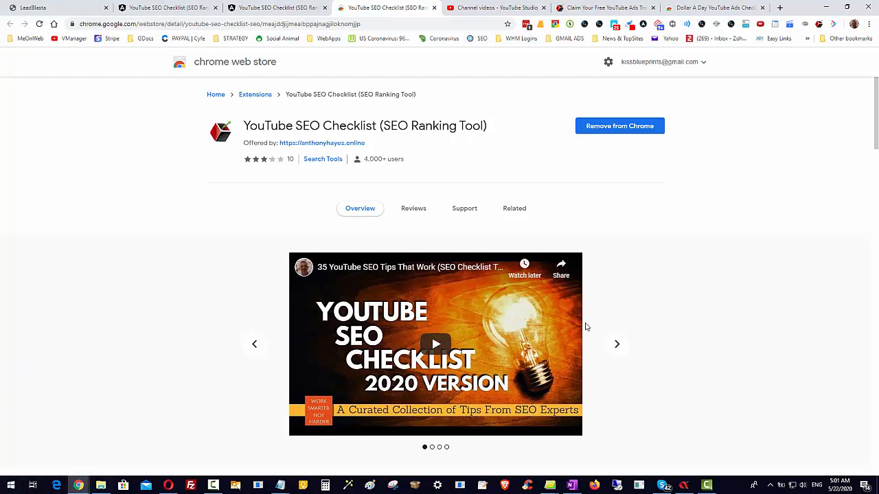
{"action": "scroll", "coordinate": [584, 328], "scroll_direction": "down", "scroll_amount": 1}
{"action": "scroll", "coordinate": [694, 337], "scroll_direction": "up", "scroll_amount": 1}
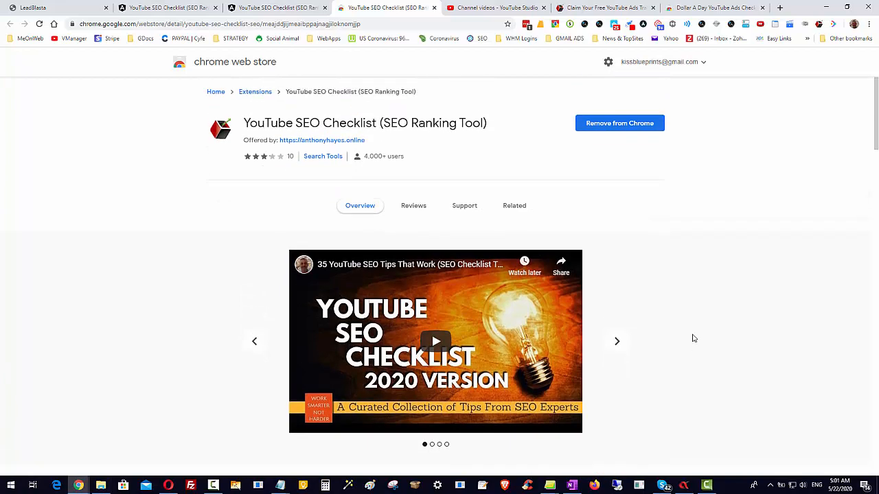
Switch to the LeadBlasta app editor and examine the short description's heading, supporting text and available text styles
{"action": "left_click", "coordinate": [27, 7]}
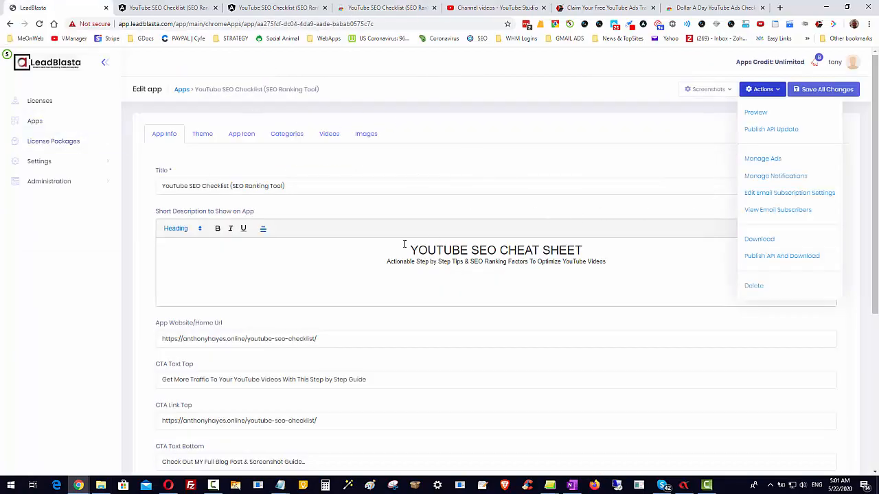
{"action": "scroll", "coordinate": [409, 206], "scroll_direction": "down", "scroll_amount": 1}
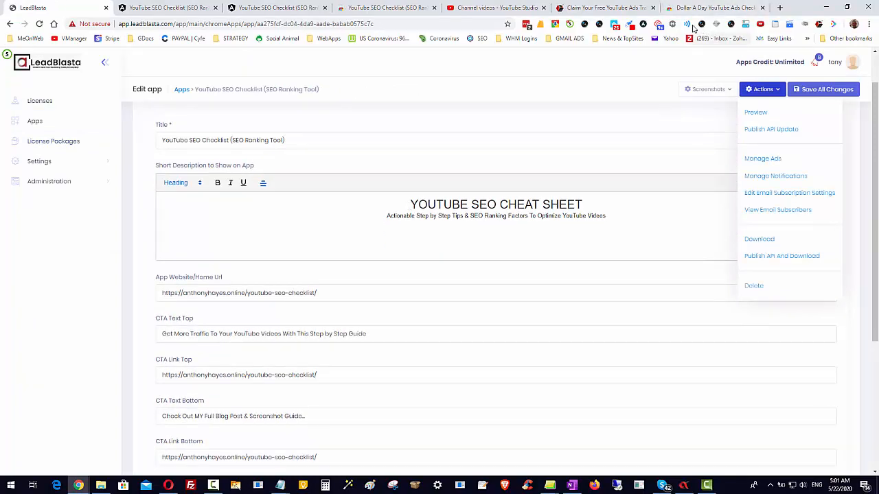
{"action": "left_click_drag", "start_coordinate": [509, 204], "coordinate": [419, 204]}
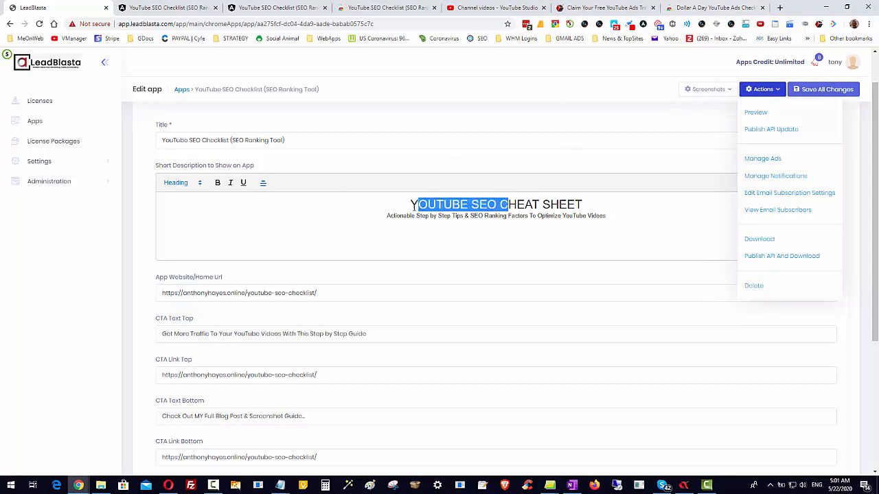
{"action": "left_click", "coordinate": [198, 189]}
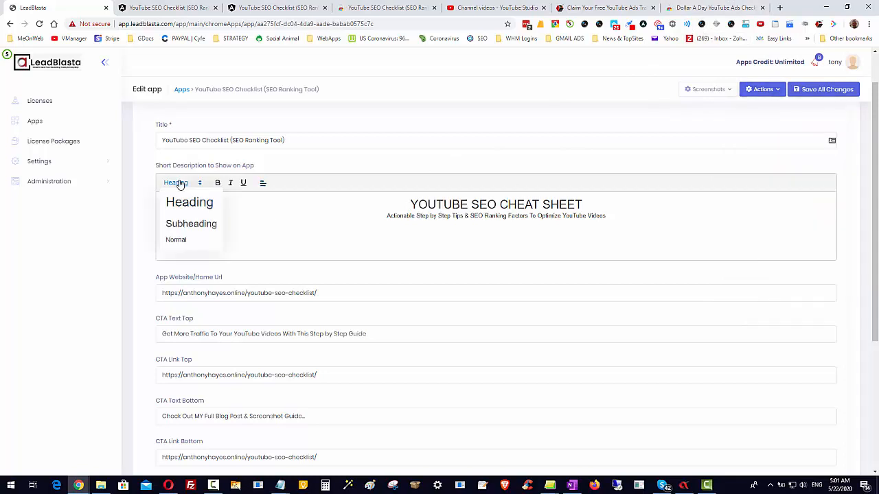
{"action": "left_click", "coordinate": [384, 246]}
{"action": "left_click_drag", "start_coordinate": [423, 204], "coordinate": [518, 216]}
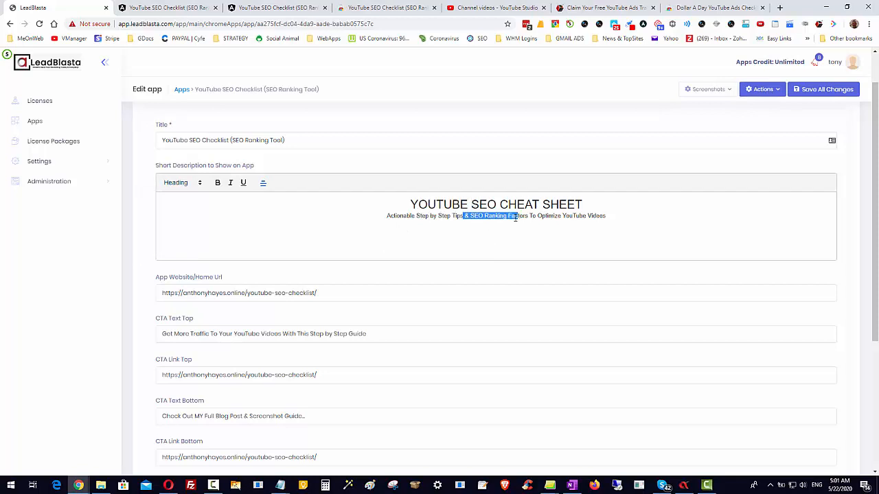
{"action": "left_click", "coordinate": [404, 235]}
Open the installed YouTube SEO Checklist extension, view the video under "What Is YouTube SEO Checklist?", and close the extension
{"action": "left_click", "coordinate": [819, 25]}
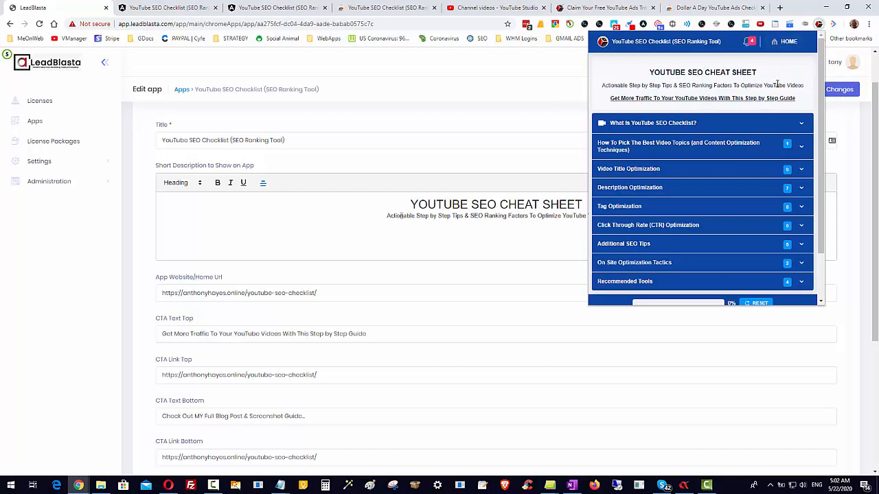
{"action": "left_click", "coordinate": [801, 125]}
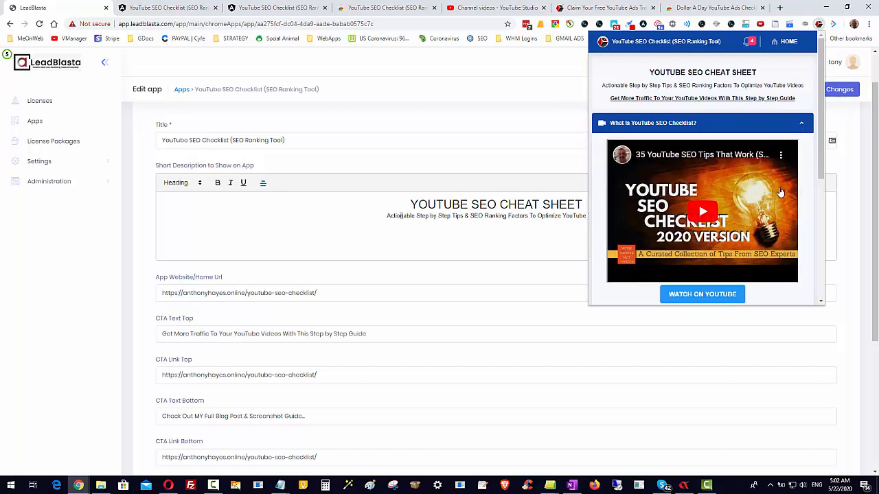
{"action": "scroll", "coordinate": [780, 193], "scroll_direction": "down", "scroll_amount": 2}
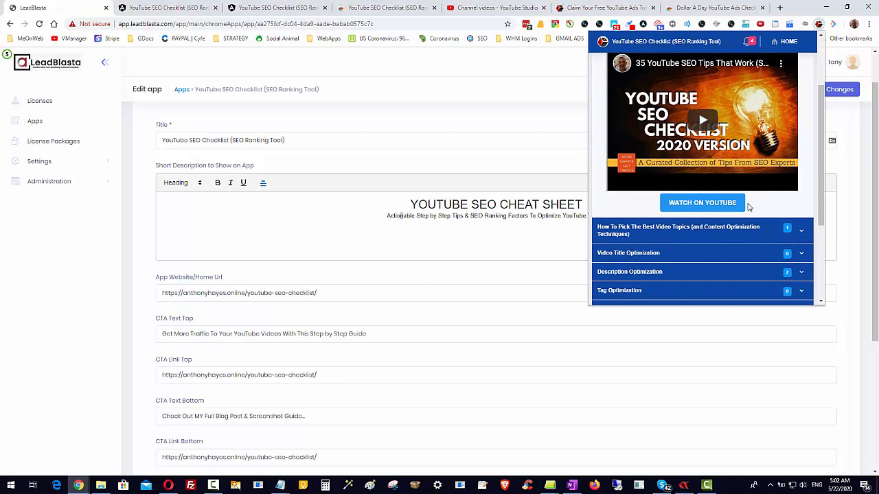
{"action": "scroll", "coordinate": [724, 226], "scroll_direction": "up", "scroll_amount": 3}
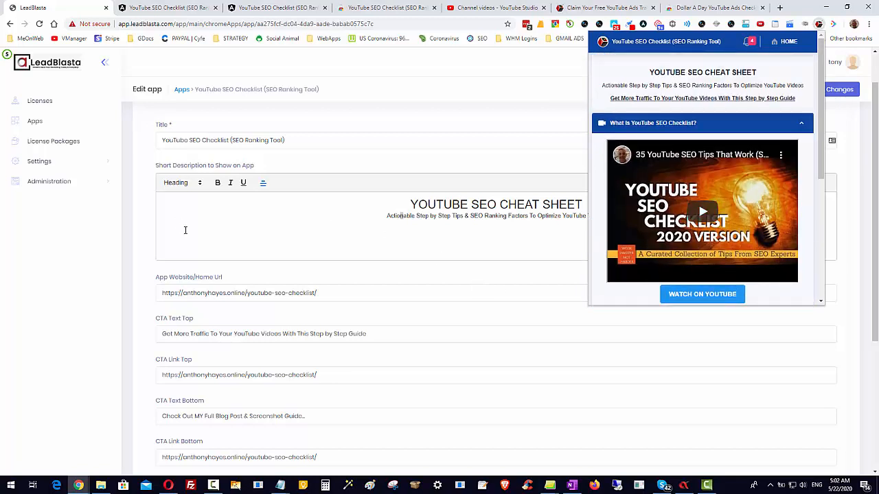
{"action": "left_click", "coordinate": [185, 230]}
Open the app's video settings and compare the header field with the "What Is YouTube SEO Checklist?" section in the installed extension
{"action": "scroll", "coordinate": [777, 181], "scroll_direction": "up", "scroll_amount": 2}
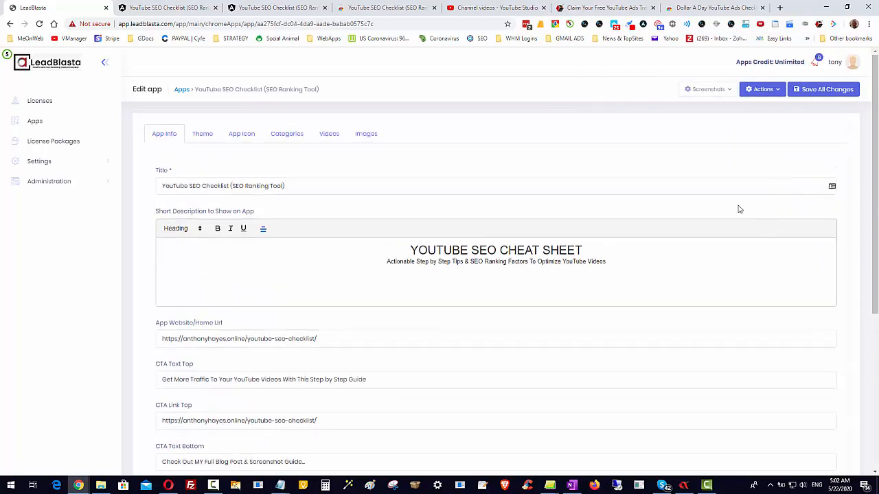
{"action": "left_click", "coordinate": [330, 137]}
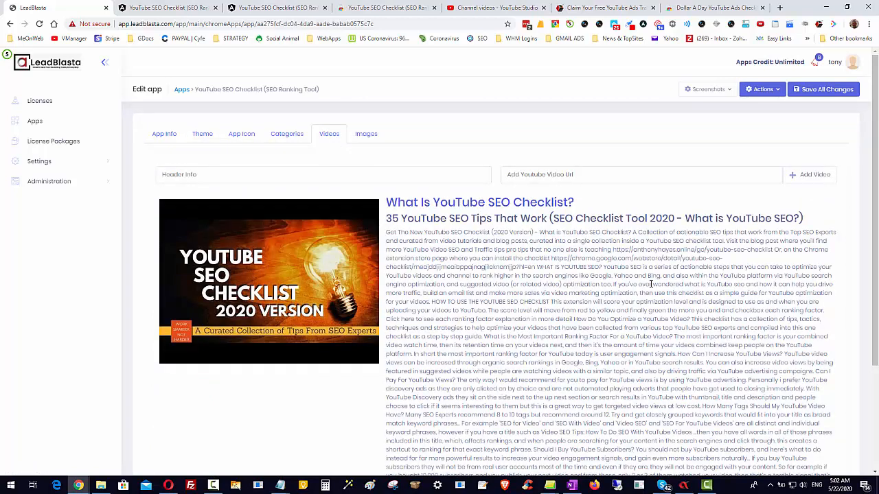
{"action": "left_click", "coordinate": [222, 177]}
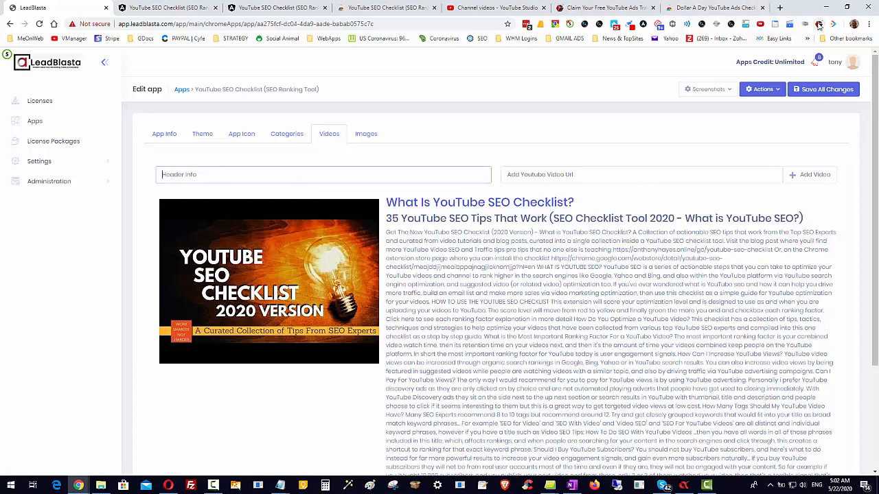
{"action": "left_click", "coordinate": [818, 24]}
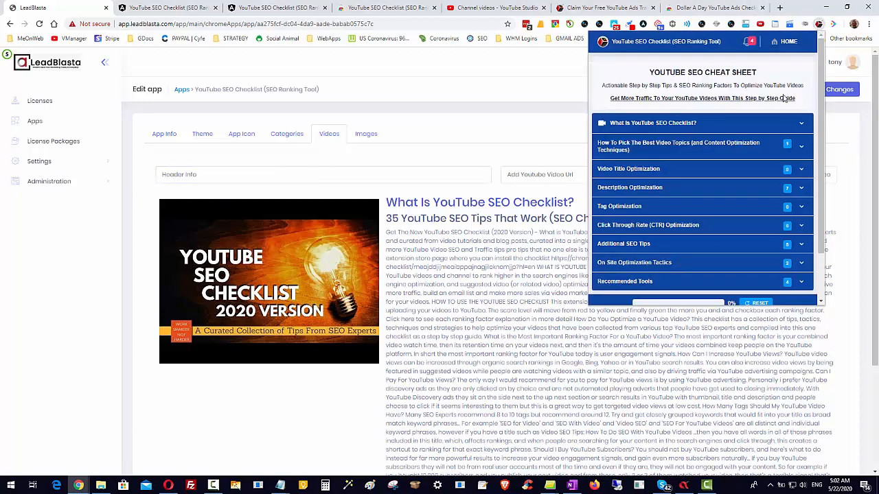
{"action": "left_click", "coordinate": [752, 128]}
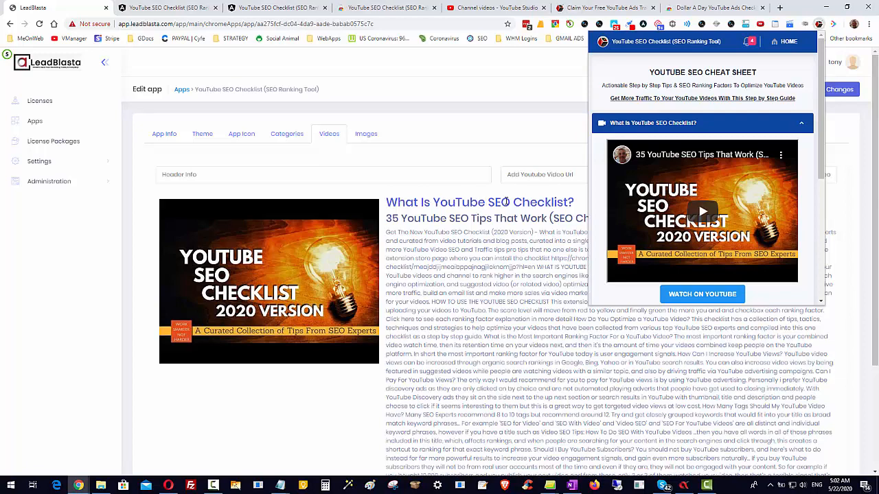
Review the header, title and full description of the video added to the app
{"action": "left_click_drag", "start_coordinate": [507, 201], "coordinate": [393, 206]}
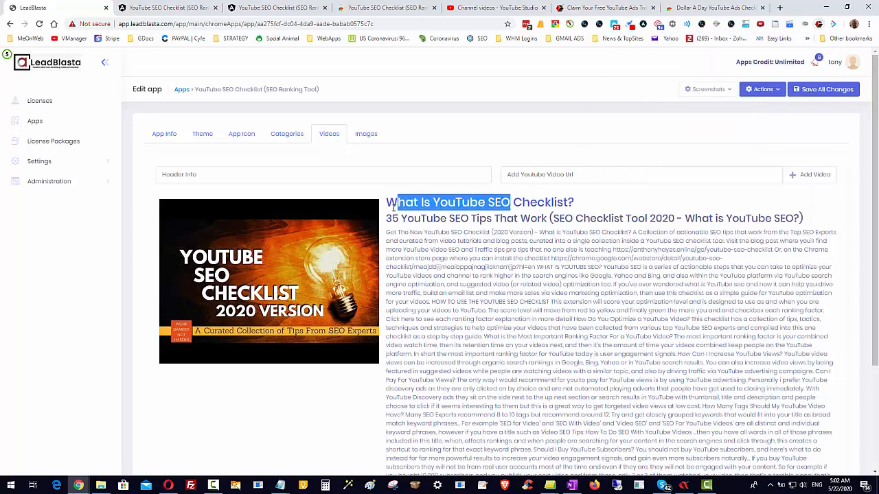
{"action": "left_click", "coordinate": [511, 208]}
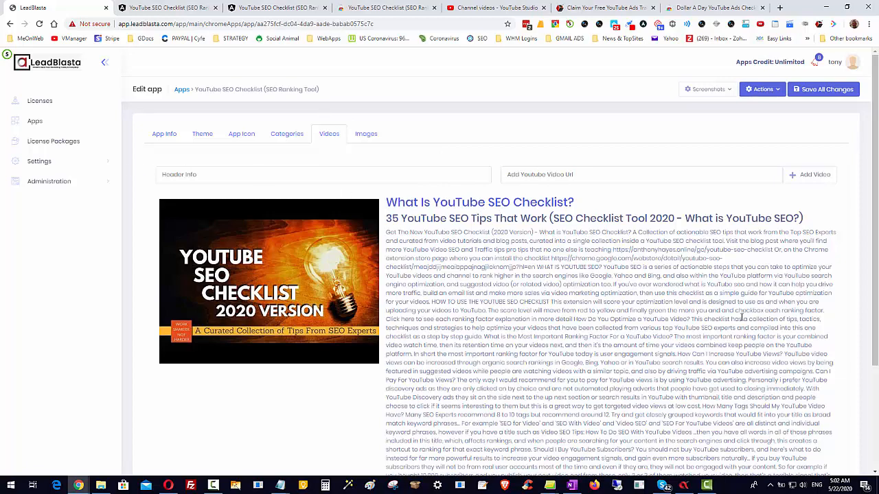
{"action": "scroll", "coordinate": [801, 205], "scroll_direction": "down", "scroll_amount": 2}
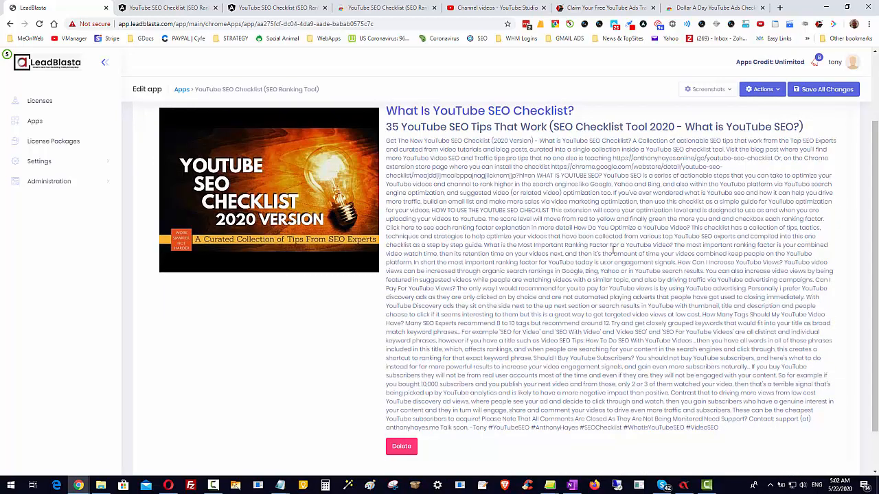
{"action": "scroll", "coordinate": [553, 266], "scroll_direction": "up", "scroll_amount": 2}
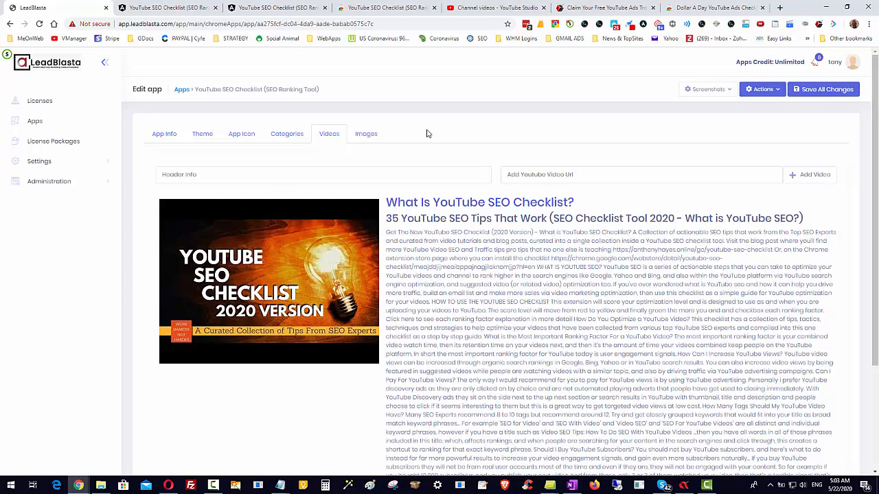
Open the app's image settings and compare the header and upload options with the section list in the installed extension
{"action": "left_click", "coordinate": [361, 137]}
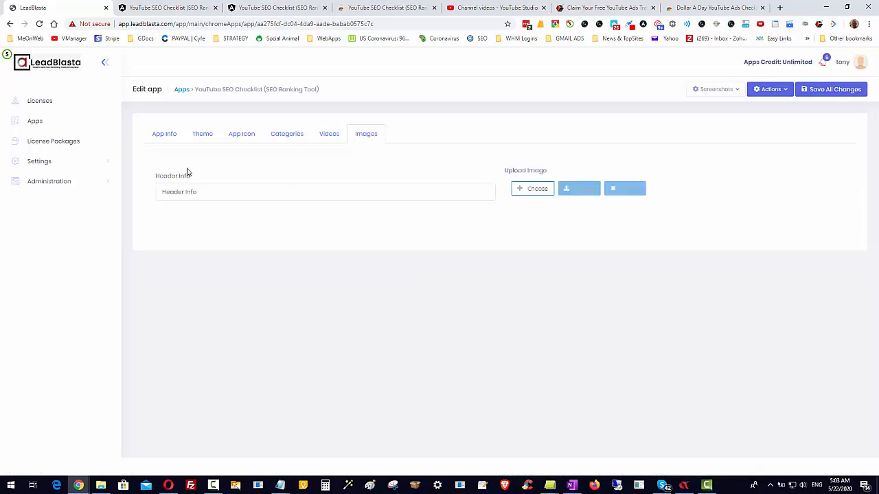
{"action": "left_click", "coordinate": [205, 192]}
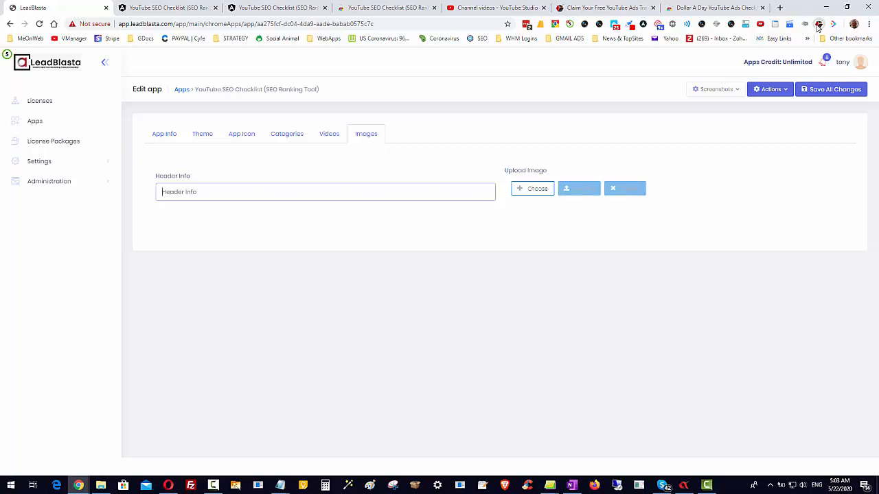
{"action": "left_click", "coordinate": [818, 25]}
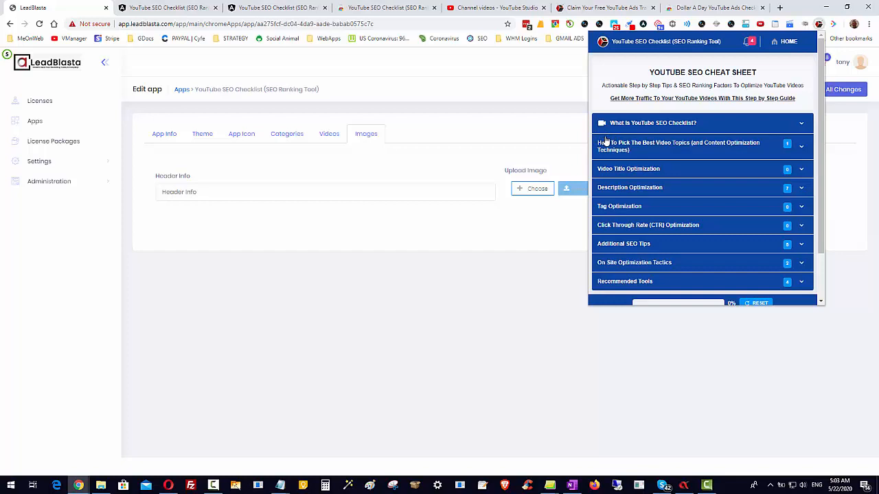
{"action": "left_click", "coordinate": [535, 291]}
{"action": "left_click", "coordinate": [289, 186]}
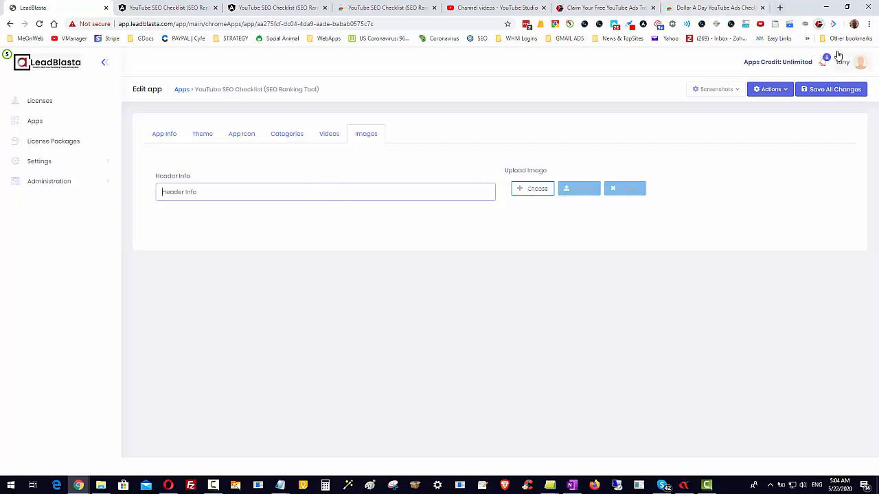
Expand and collapse the "What Is YouTube SEO Checklist?" section in the installed extension, then close the extension
{"action": "left_click", "coordinate": [819, 23]}
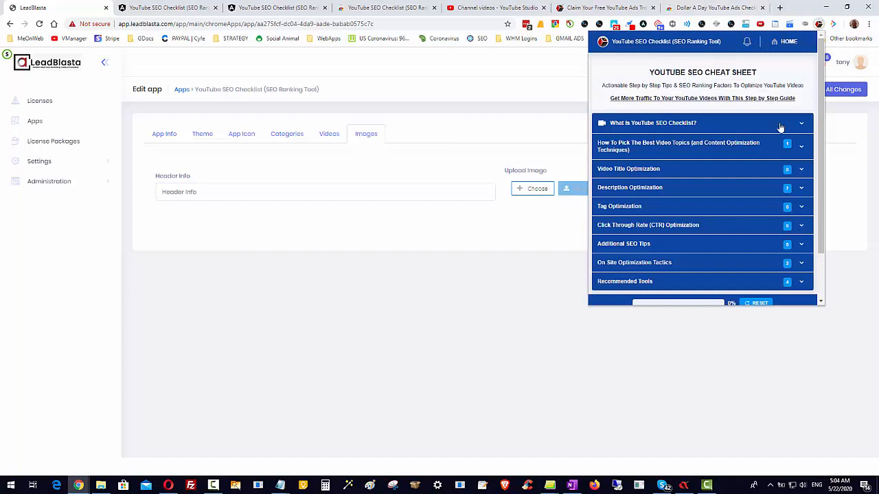
{"action": "left_click", "coordinate": [801, 124]}
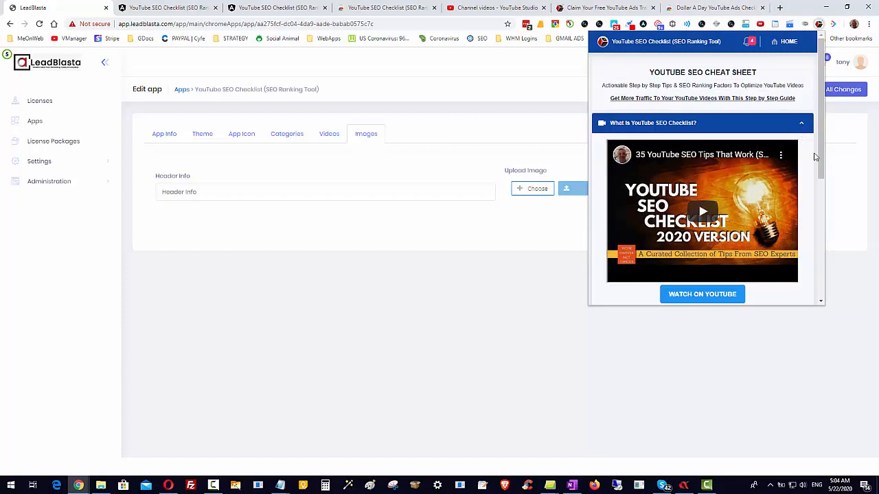
{"action": "mouse_move", "coordinate": [821, 147]}
{"action": "left_mouse_down"}
{"action": "mouse_move", "coordinate": [822, 156]}
{"action": "mouse_move", "coordinate": [820, 144]}
{"action": "left_mouse_up"}
{"action": "left_click", "coordinate": [800, 124]}
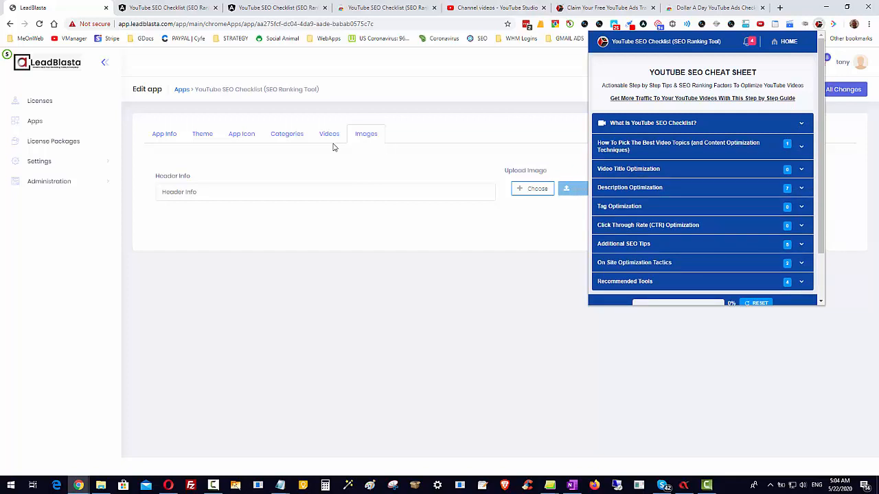
{"action": "left_click", "coordinate": [395, 243]}
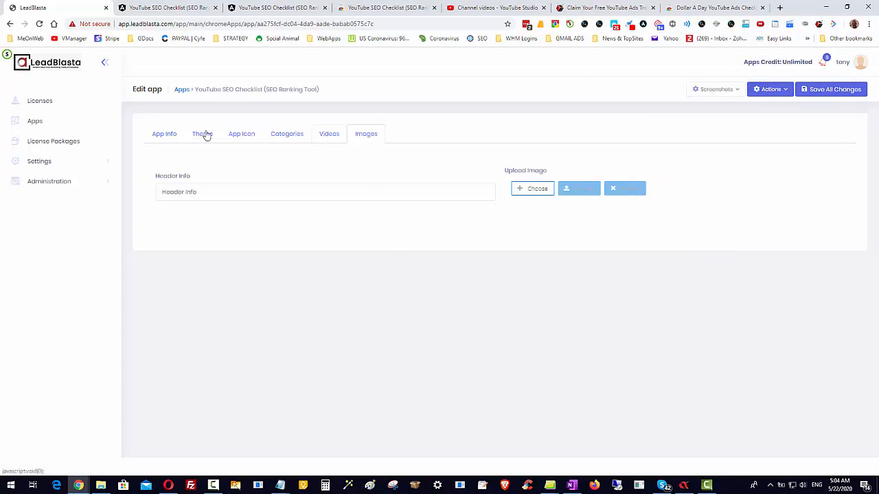
Review the app's general information, including its call-to-action texts and links, manifest description and feature options
{"action": "left_click", "coordinate": [165, 135]}
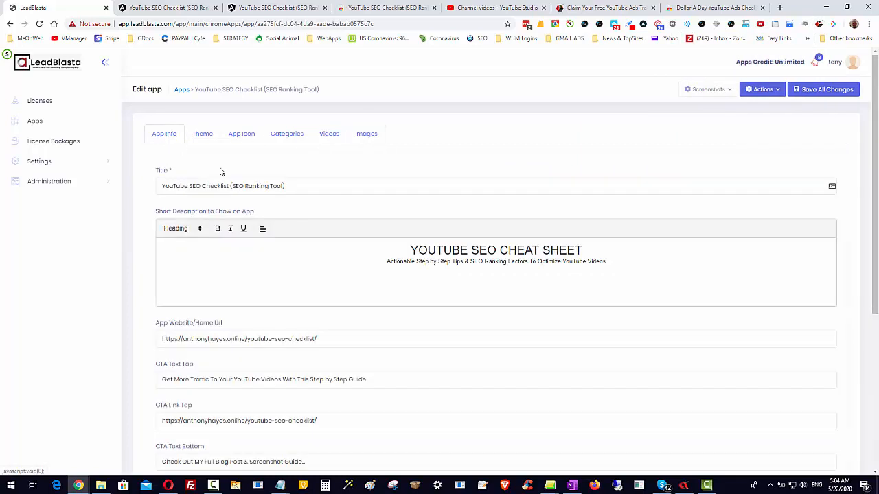
{"action": "scroll", "coordinate": [342, 306], "scroll_direction": "down", "scroll_amount": 3}
{"action": "scroll", "coordinate": [316, 268], "scroll_direction": "down", "scroll_amount": 1}
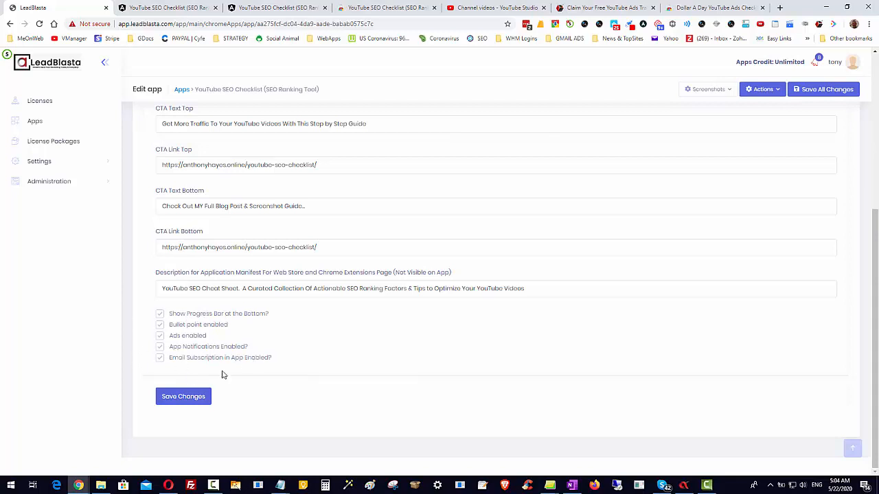
{"action": "scroll", "coordinate": [230, 368], "scroll_direction": "up", "scroll_amount": 4}
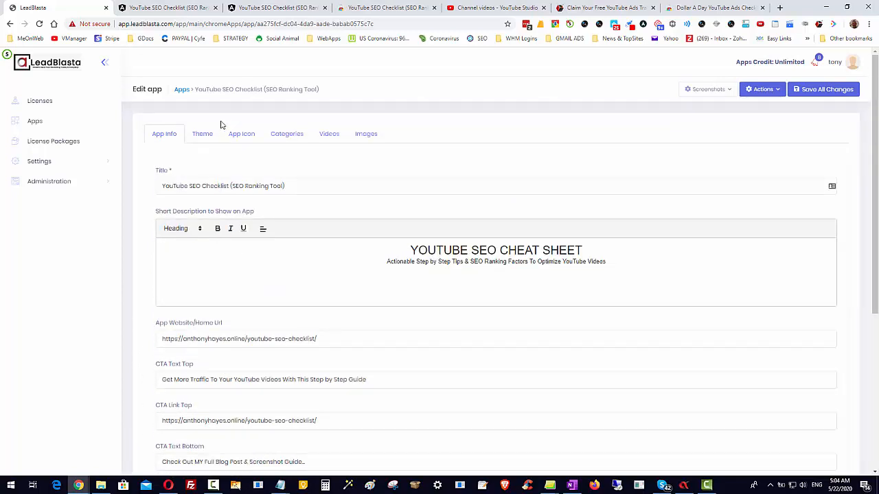
Apply the Orange (Dark) theme to the app from the theme settings
{"action": "left_click", "coordinate": [204, 135]}
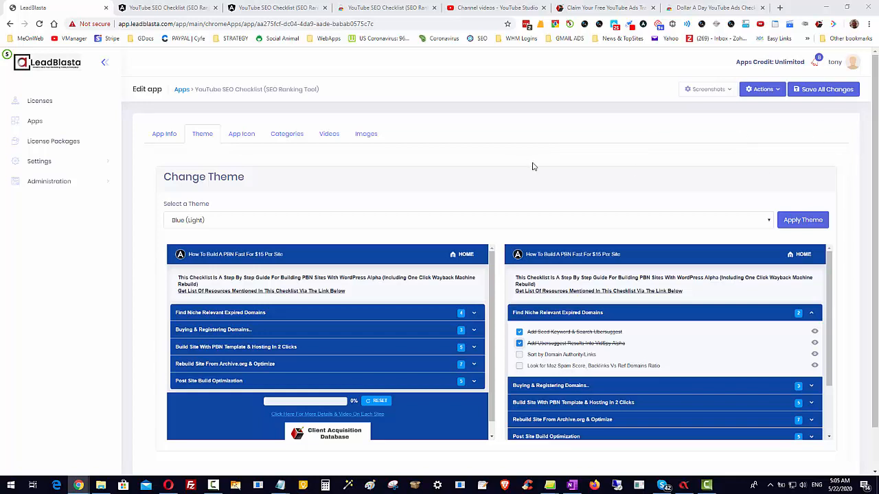
{"action": "scroll", "coordinate": [535, 166], "scroll_direction": "down", "scroll_amount": 1}
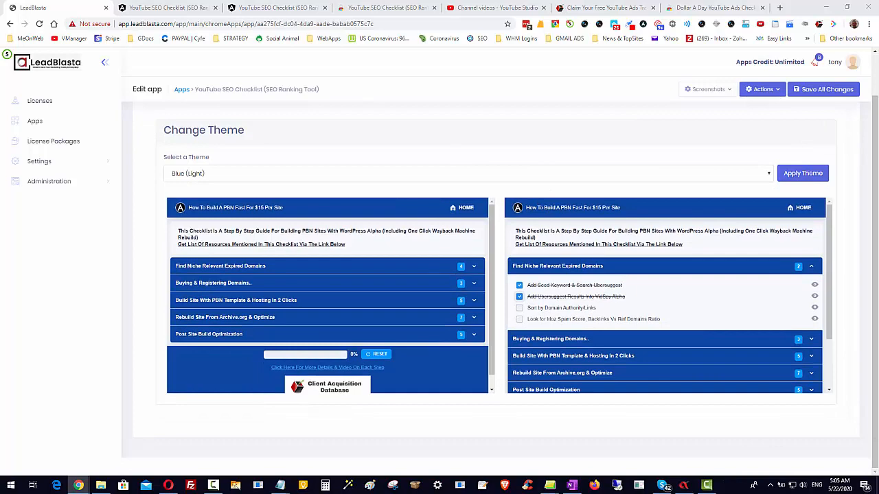
{"action": "scroll", "coordinate": [17, 205], "scroll_direction": "up", "scroll_amount": 1}
{"action": "scroll", "coordinate": [110, 218], "scroll_direction": "down", "scroll_amount": 1}
{"action": "scroll", "coordinate": [223, 209], "scroll_direction": "up", "scroll_amount": 1}
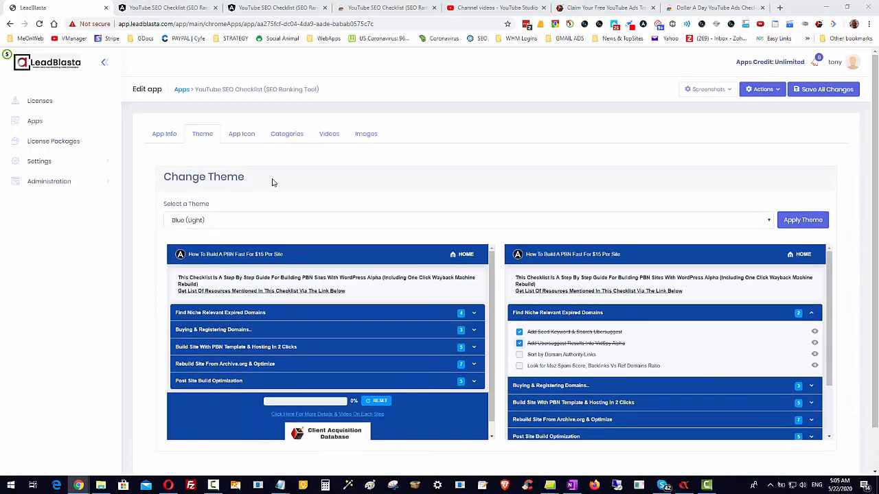
{"action": "scroll", "coordinate": [726, 225], "scroll_direction": "down", "scroll_amount": 1}
{"action": "scroll", "coordinate": [727, 227], "scroll_direction": "up", "scroll_amount": 1}
{"action": "left_click", "coordinate": [298, 225]}
{"action": "scroll", "coordinate": [235, 334], "scroll_direction": "down", "scroll_amount": 5}
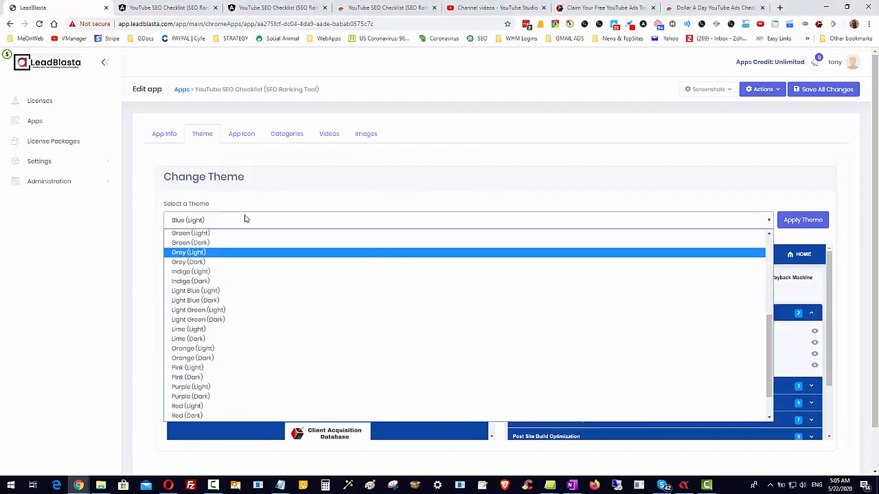
{"action": "left_click", "coordinate": [231, 362]}
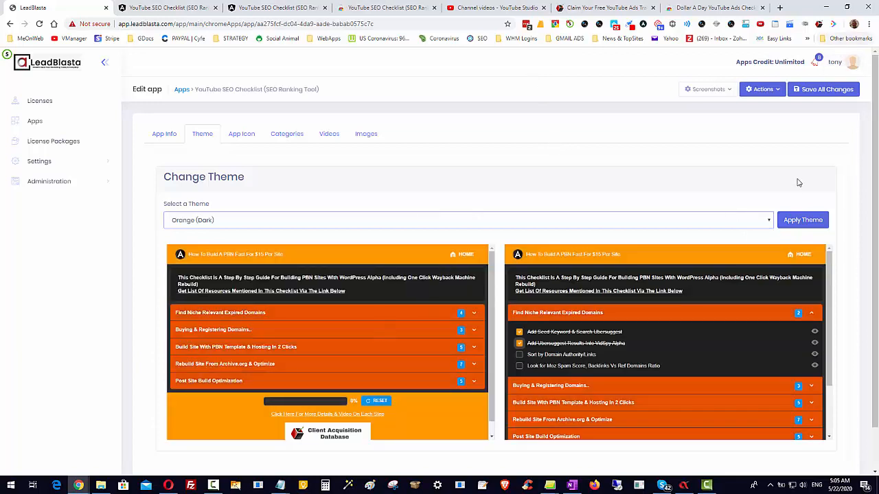
{"action": "left_click", "coordinate": [810, 220]}
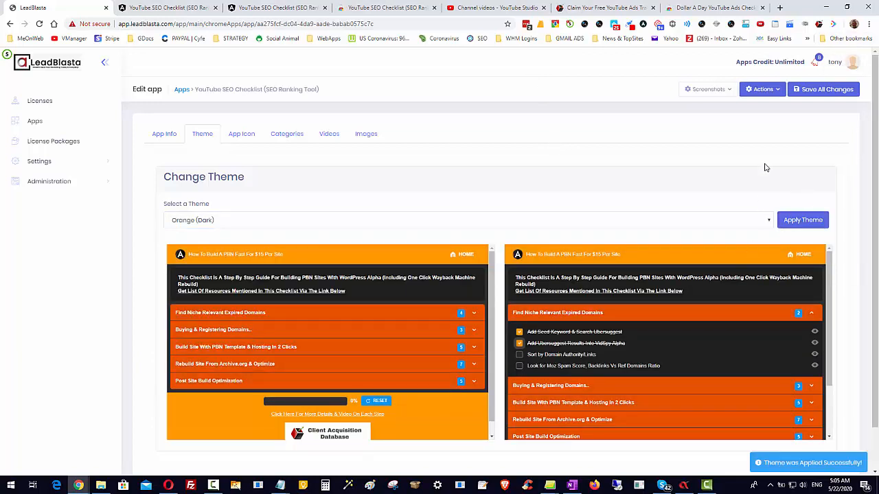
Check the applied theme in the installed extension, expanding checklist sections such as "Video Title Optimization" and "Tag Optimization", then close the extension
{"action": "left_click", "coordinate": [818, 24]}
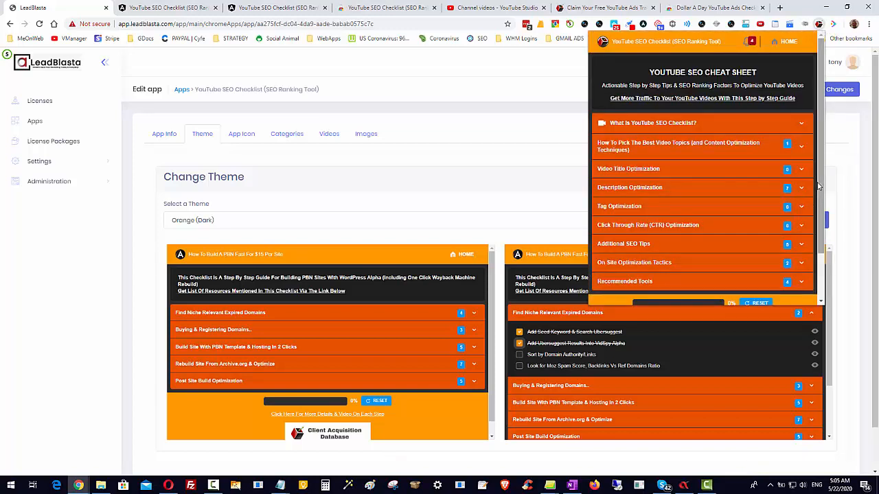
{"action": "left_click", "coordinate": [800, 146]}
{"action": "scroll", "coordinate": [787, 200], "scroll_direction": "down", "scroll_amount": 3}
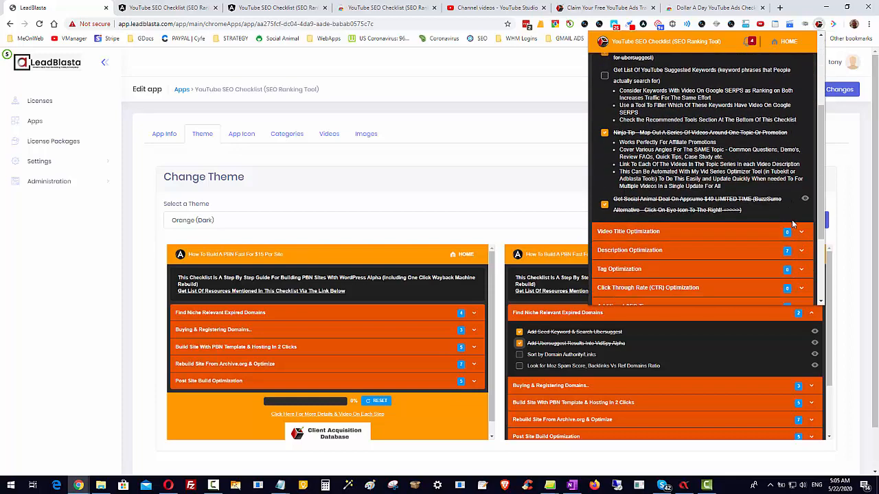
{"action": "scroll", "coordinate": [789, 223], "scroll_direction": "down", "scroll_amount": 3}
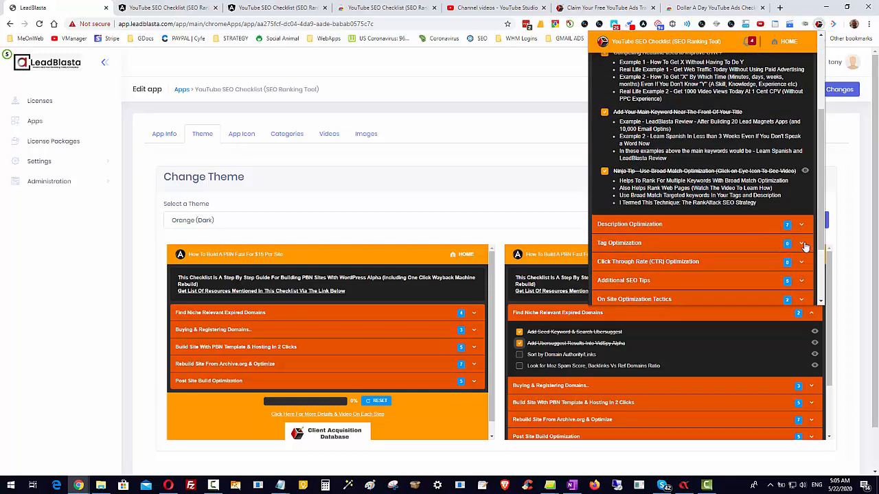
{"action": "left_click", "coordinate": [800, 243]}
{"action": "left_click", "coordinate": [484, 135]}
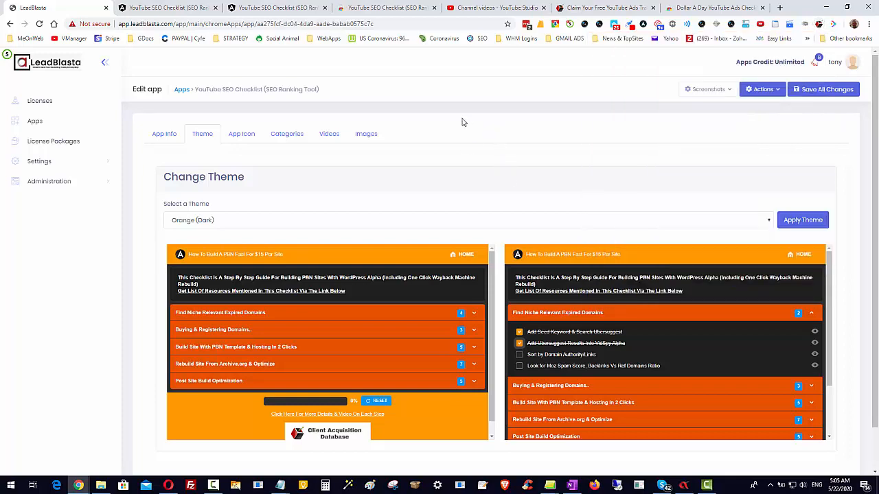
Apply the Purple (Dark) theme to the app and check it in the installed extension
{"action": "left_click", "coordinate": [190, 221]}
{"action": "scroll", "coordinate": [204, 363], "scroll_direction": "down", "scroll_amount": 1}
{"action": "scroll", "coordinate": [204, 362], "scroll_direction": "down", "scroll_amount": 2}
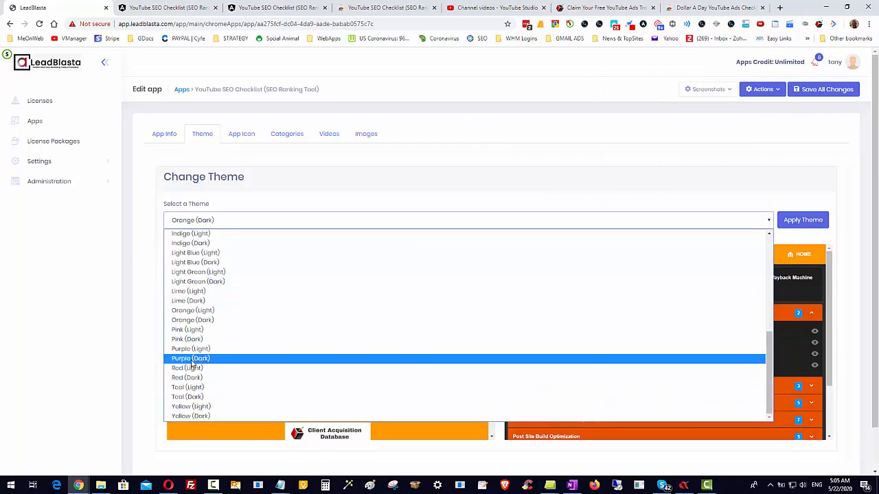
{"action": "left_click", "coordinate": [200, 361]}
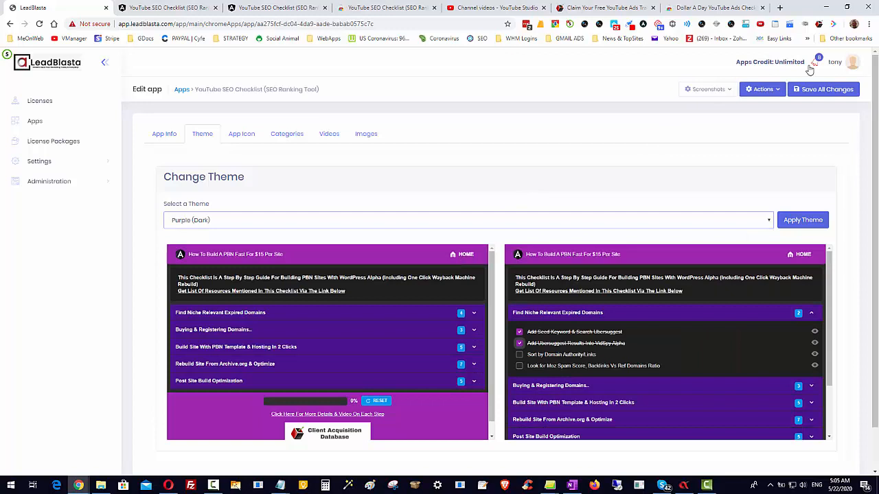
{"action": "left_click", "coordinate": [802, 220]}
{"action": "left_click", "coordinate": [819, 24]}
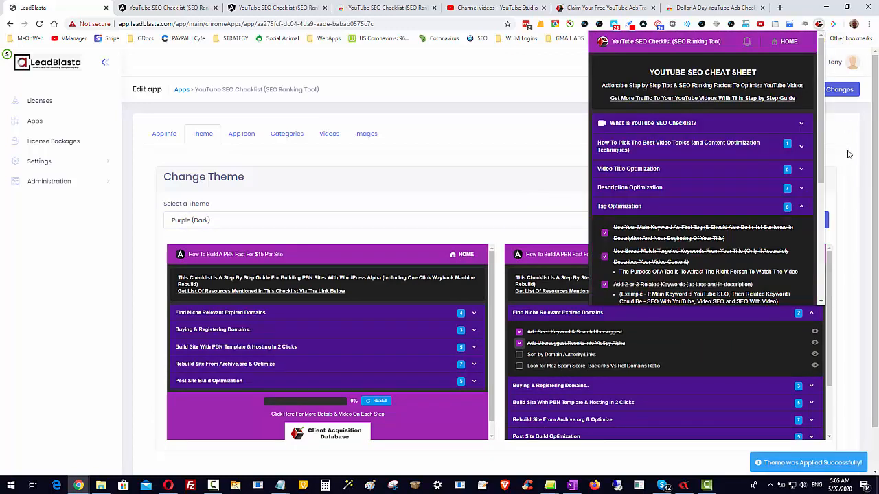
{"action": "left_click", "coordinate": [462, 139]}
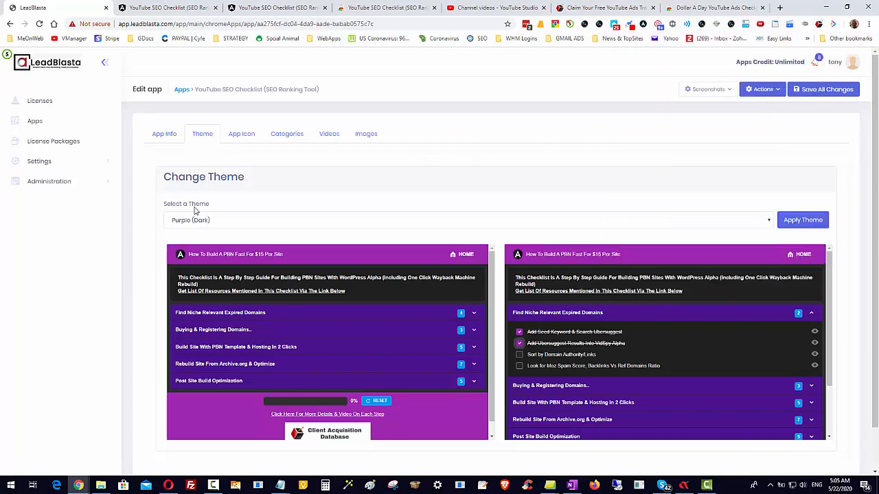
Open the app's category settings and look over the available app actions, such as Preview and Publish API Update
{"action": "left_click", "coordinate": [297, 137]}
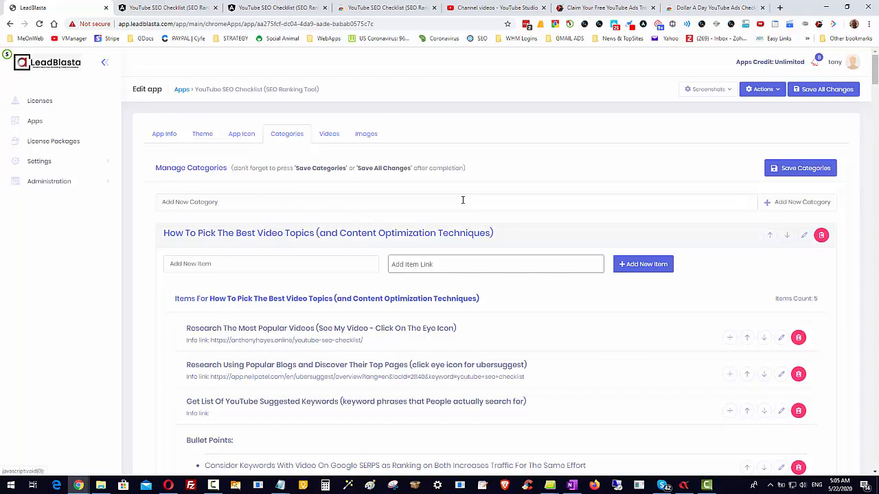
{"action": "left_click", "coordinate": [776, 90]}
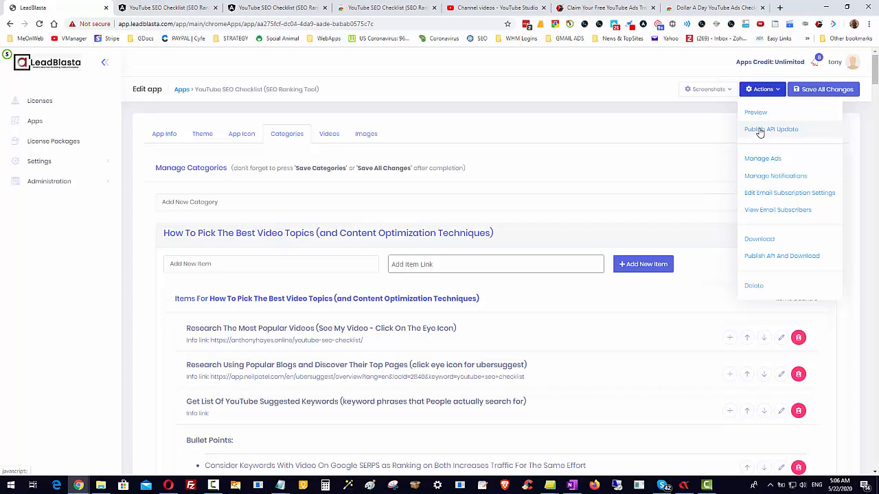
{"action": "left_click", "coordinate": [626, 119]}
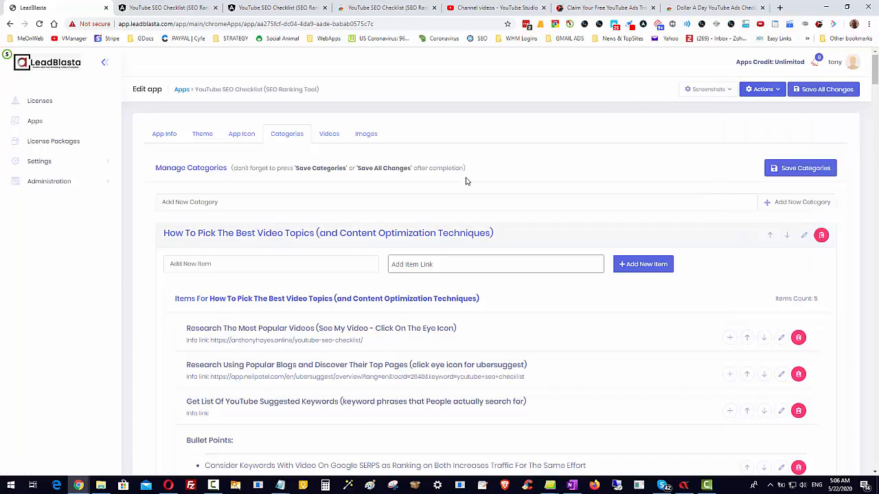
{"action": "scroll", "coordinate": [556, 343], "scroll_direction": "down", "scroll_amount": 1}
{"action": "scroll", "coordinate": [560, 344], "scroll_direction": "up", "scroll_amount": 1}
Return to the theme settings and preview the Orange (Light) theme without applying it
{"action": "left_click", "coordinate": [204, 138]}
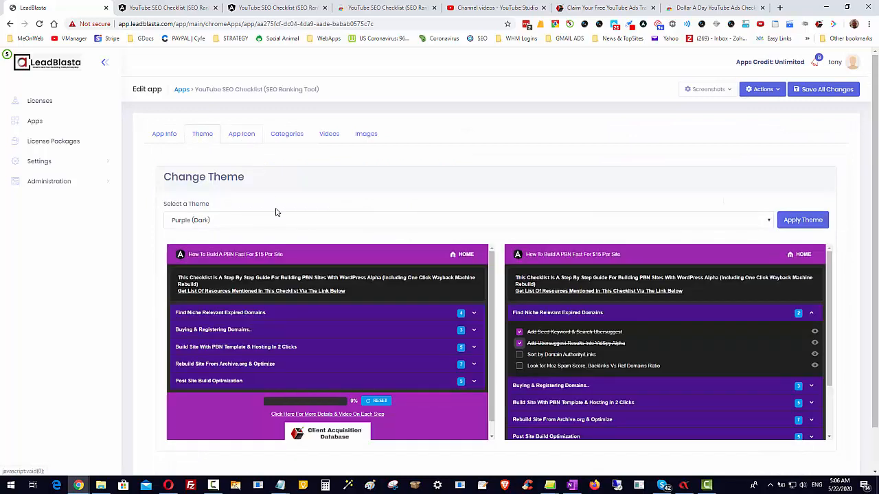
{"action": "left_click", "coordinate": [295, 221]}
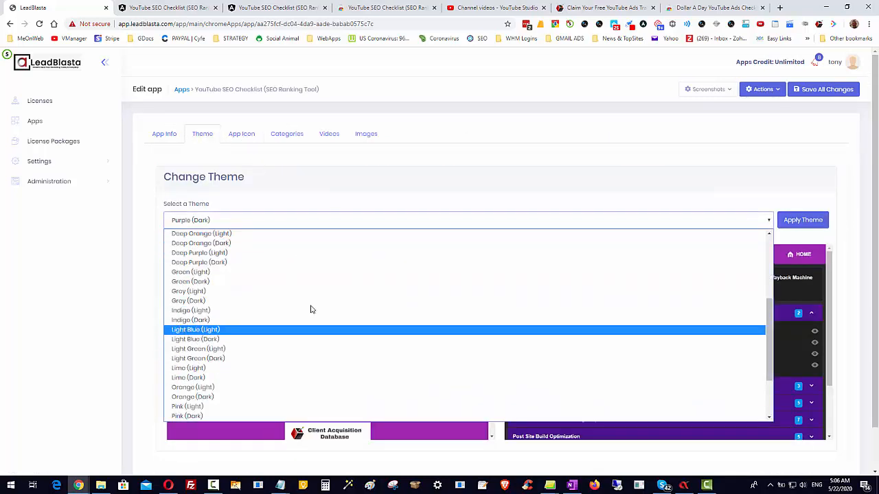
{"action": "scroll", "coordinate": [334, 330], "scroll_direction": "down", "scroll_amount": 2}
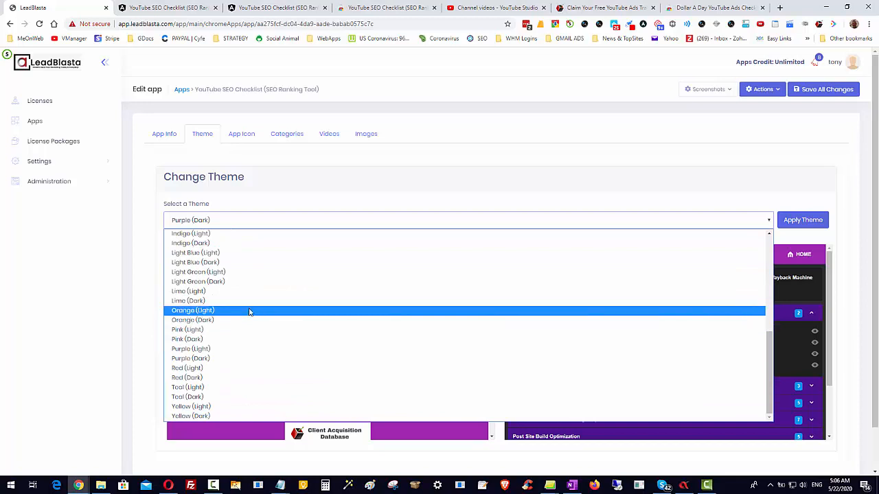
{"action": "left_click", "coordinate": [252, 314]}
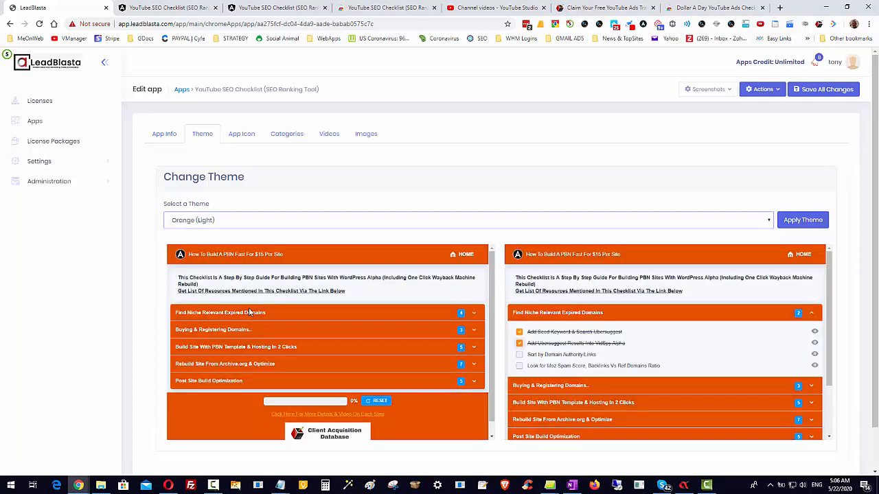
Apply the Deep Purple (Light) theme to the app and check it in the installed extension
{"action": "left_click", "coordinate": [244, 224]}
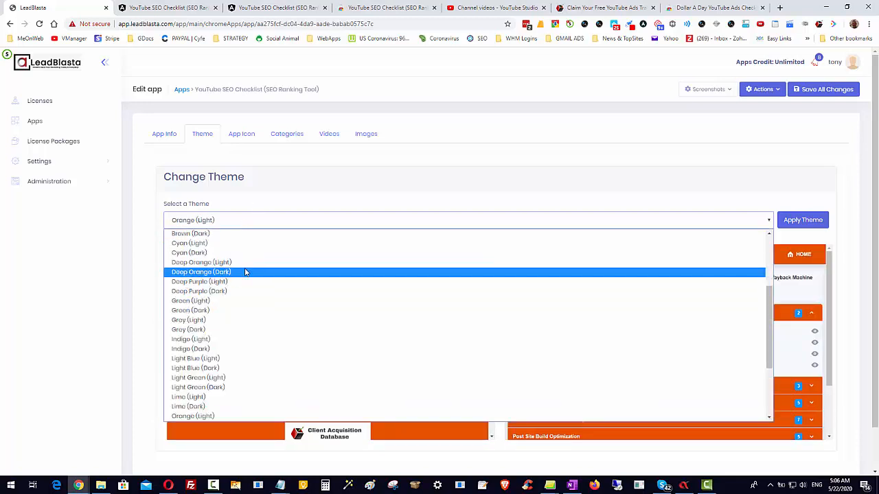
{"action": "left_click", "coordinate": [242, 287]}
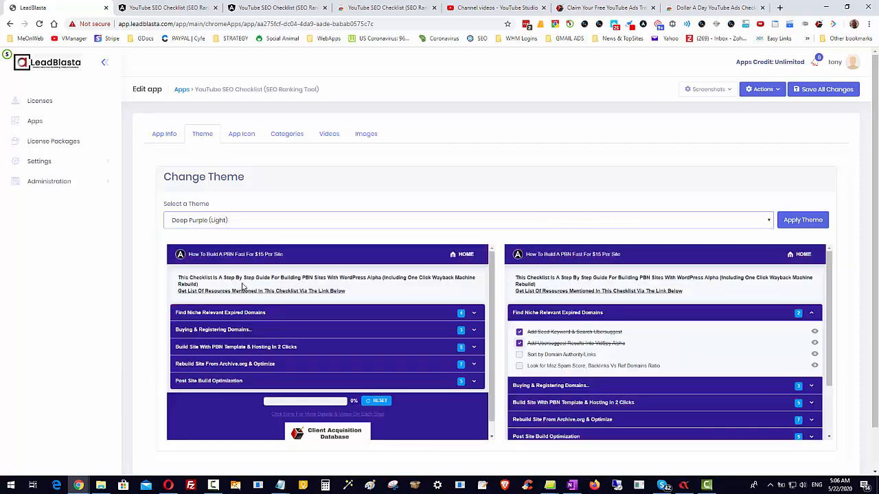
{"action": "left_click", "coordinate": [804, 220]}
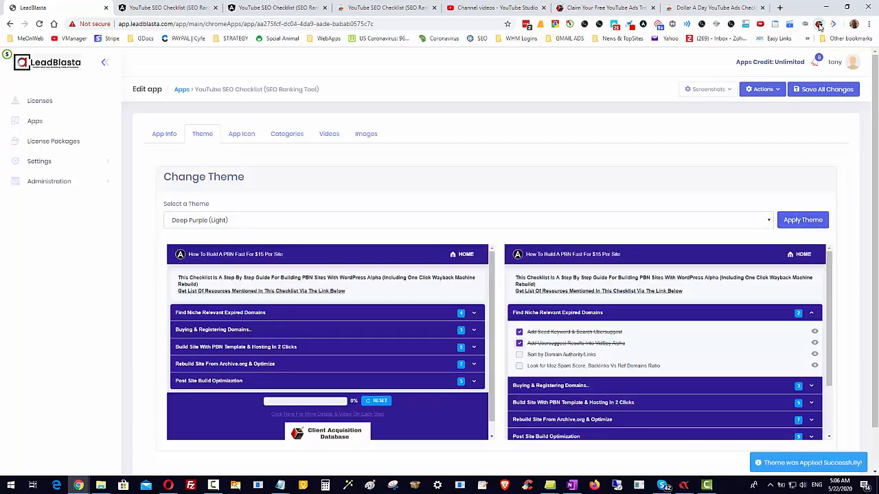
{"action": "left_click", "coordinate": [819, 25]}
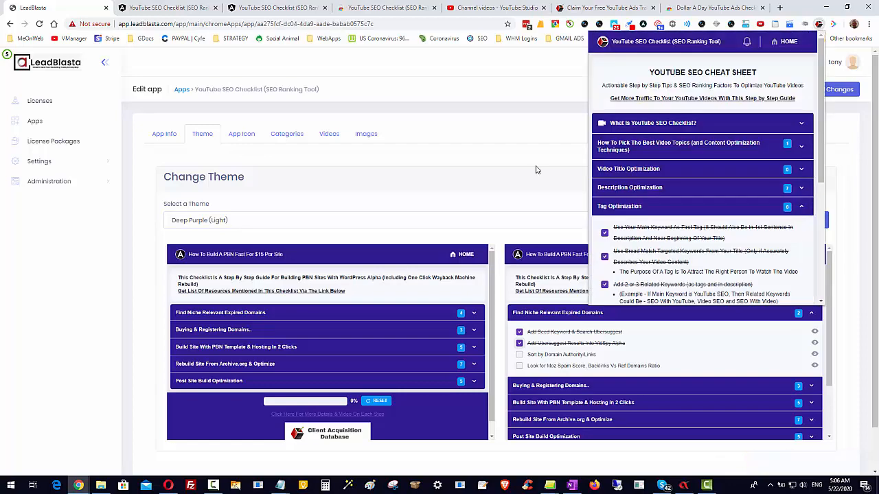
{"action": "left_click", "coordinate": [535, 166]}
{"action": "scroll", "coordinate": [355, 279], "scroll_direction": "down", "scroll_amount": 1}
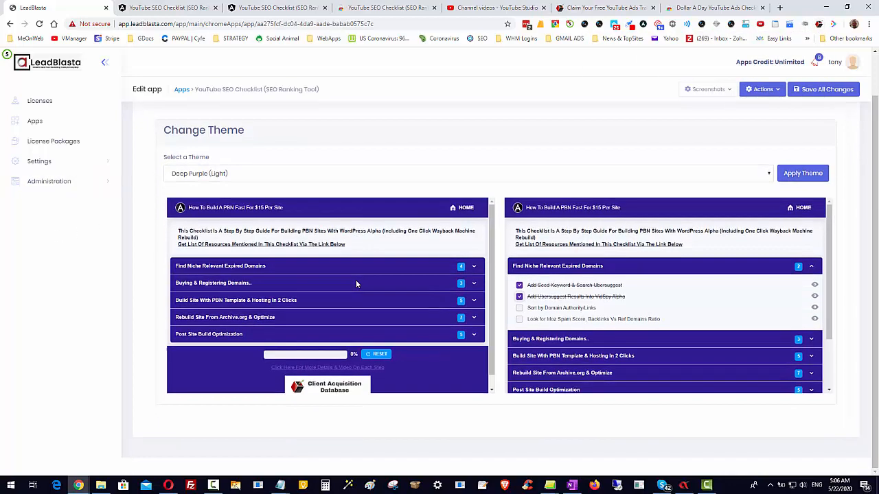
{"action": "scroll", "coordinate": [355, 279], "scroll_direction": "up", "scroll_amount": 1}
Look over the app icon settings, then examine the app's checklist categories with their items, info links and bullet points
{"action": "left_click", "coordinate": [240, 134]}
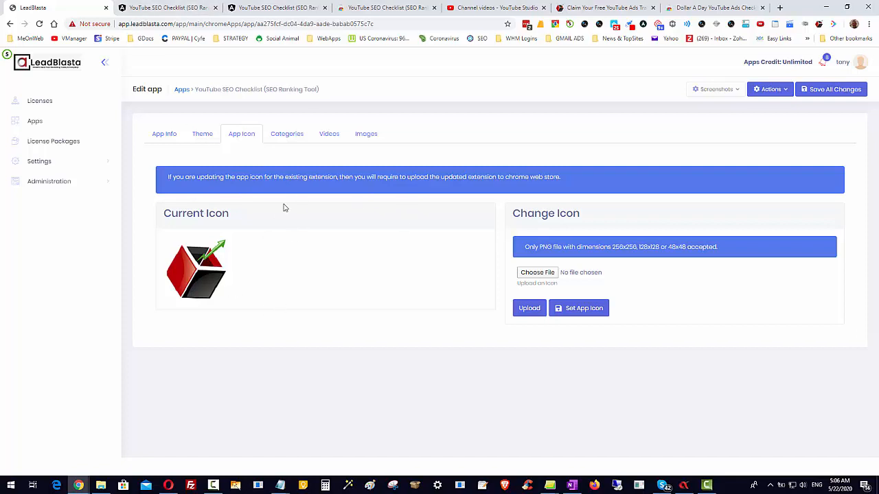
{"action": "left_click", "coordinate": [287, 137]}
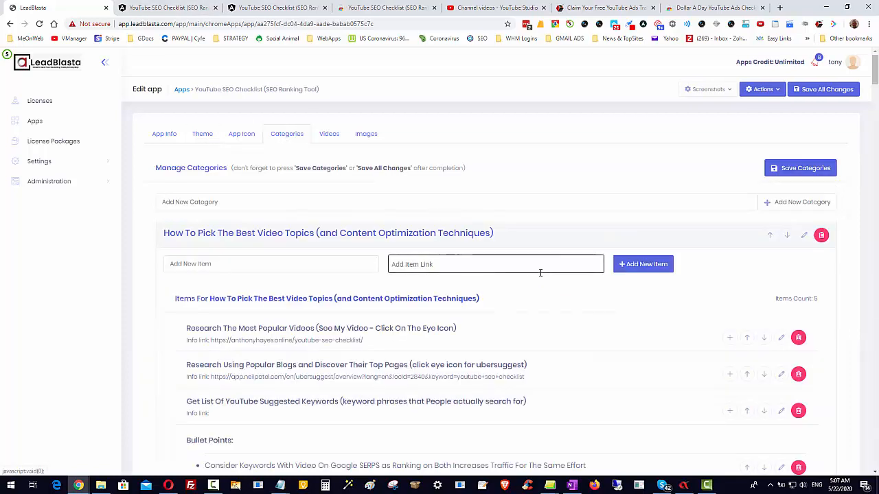
{"action": "scroll", "coordinate": [540, 272], "scroll_direction": "down", "scroll_amount": 1}
{"action": "scroll", "coordinate": [541, 272], "scroll_direction": "up", "scroll_amount": 1}
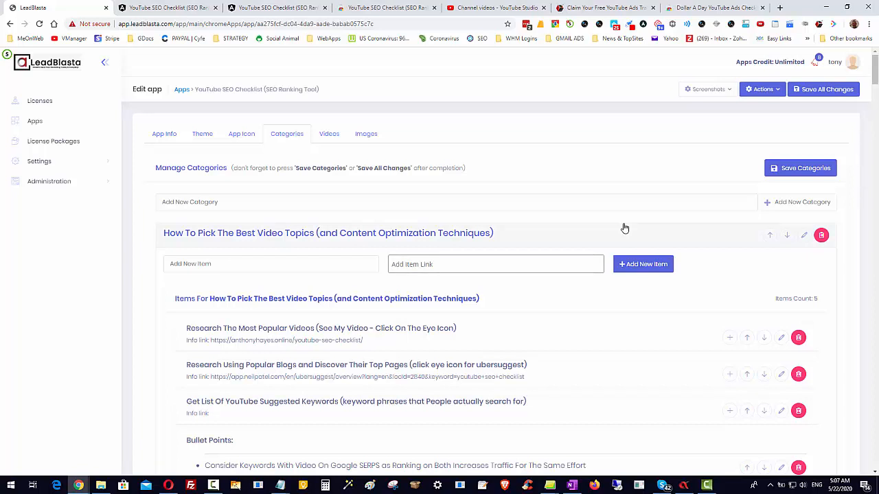
{"action": "scroll", "coordinate": [625, 254], "scroll_direction": "down", "scroll_amount": 15}
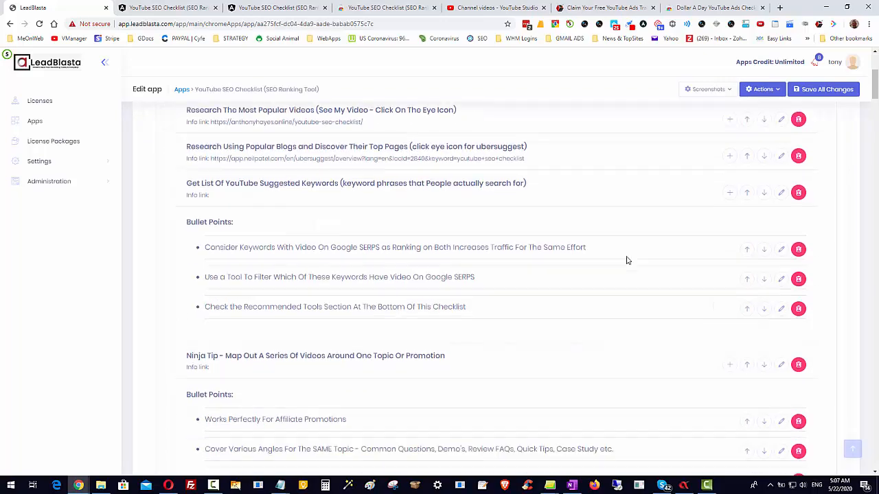
{"action": "scroll", "coordinate": [623, 280], "scroll_direction": "down", "scroll_amount": 5}
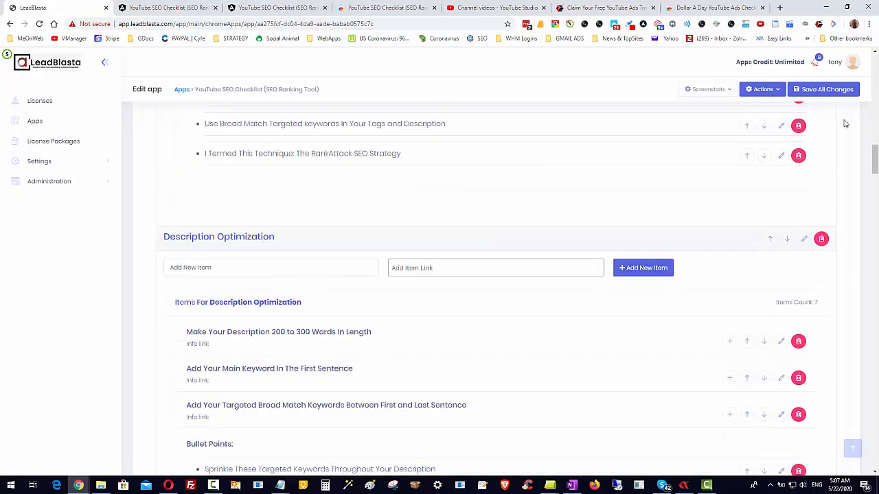
{"action": "left_click_drag", "start_coordinate": [874, 151], "coordinate": [856, 57]}
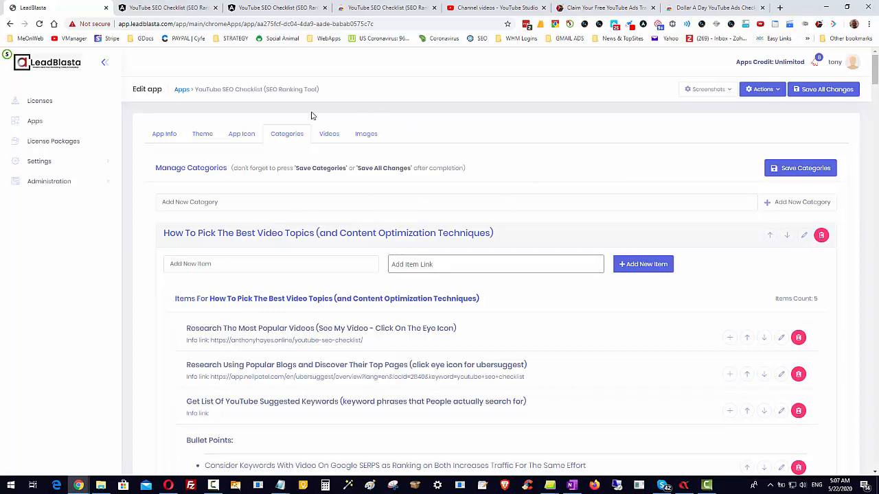
Look over the fields for adding a new category, a new item and an item link in the category settings
{"action": "scroll", "coordinate": [431, 220], "scroll_direction": "down", "scroll_amount": 1}
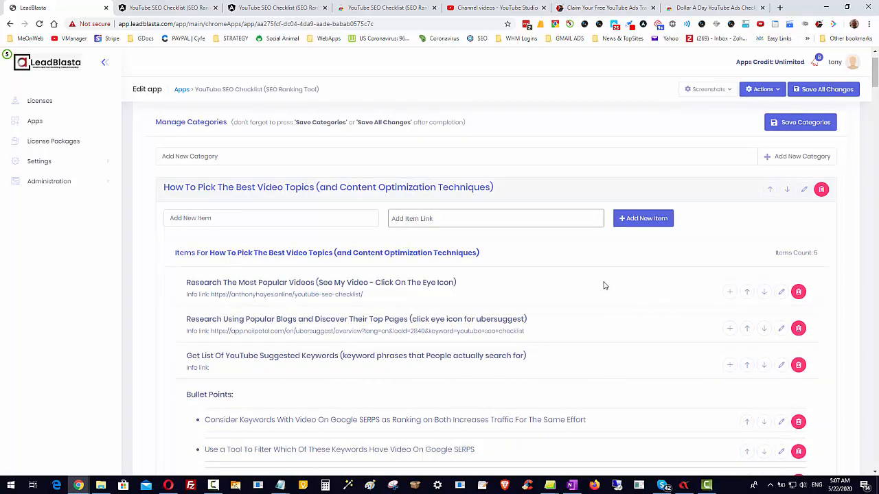
{"action": "left_click", "coordinate": [231, 158]}
{"action": "scroll", "coordinate": [255, 167], "scroll_direction": "up", "scroll_amount": 1}
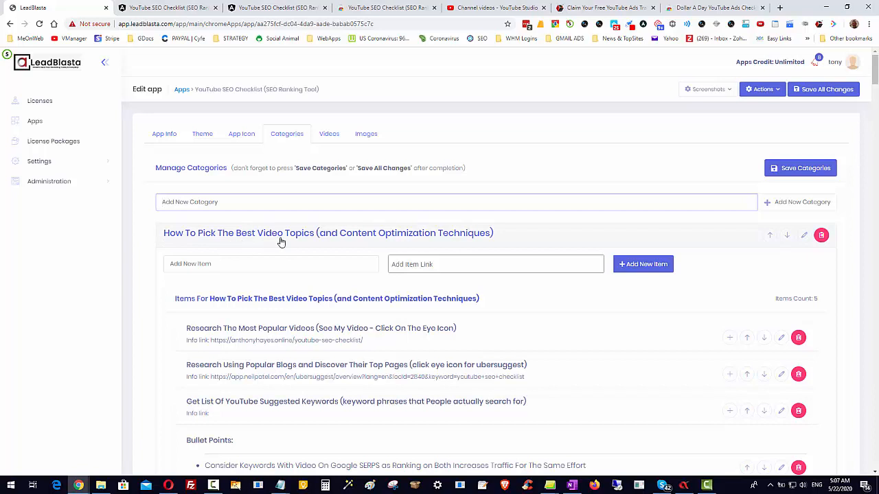
{"action": "scroll", "coordinate": [246, 194], "scroll_direction": "down", "scroll_amount": 1}
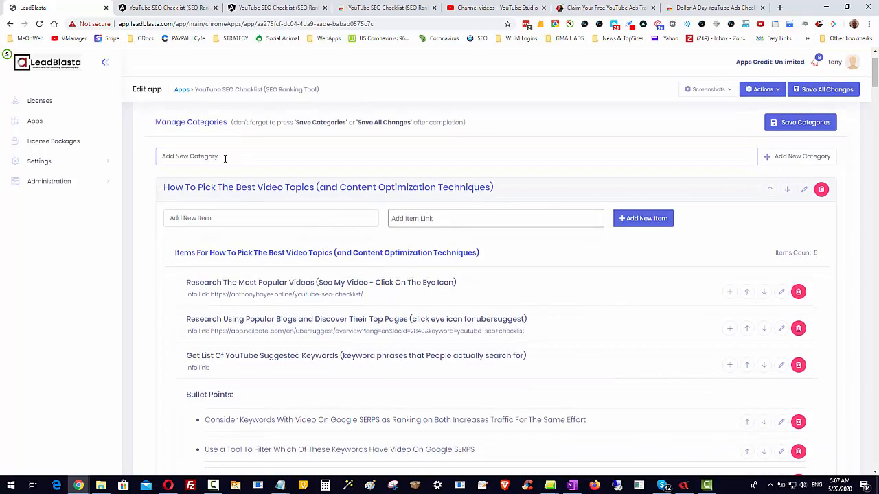
{"action": "left_click", "coordinate": [209, 218]}
{"action": "left_click", "coordinate": [393, 218]}
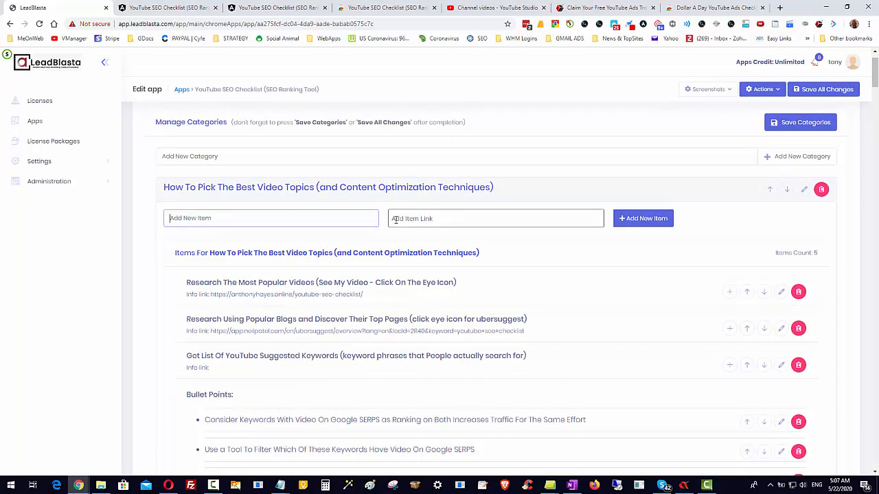
{"action": "left_click", "coordinate": [435, 219]}
{"action": "left_click", "coordinate": [693, 273]}
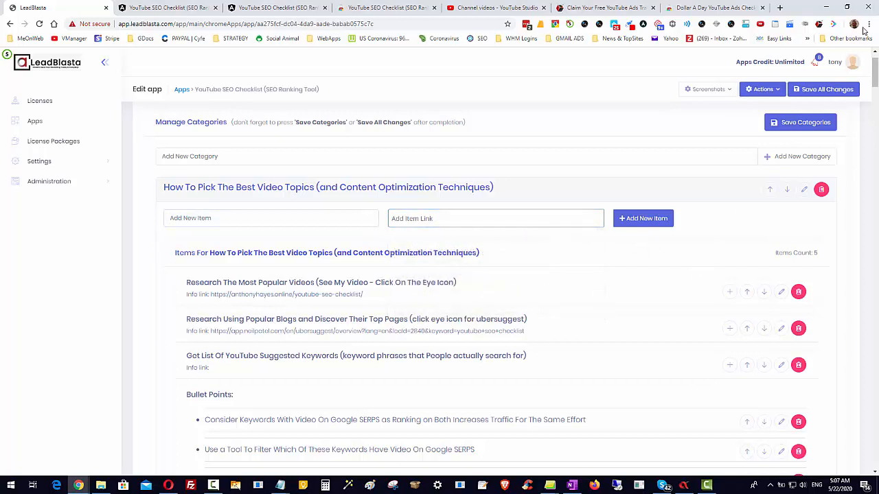
Open the installed YouTube SEO Checklist extension and examine its video title optimization and video topics categories, then close it
{"action": "left_click", "coordinate": [819, 23]}
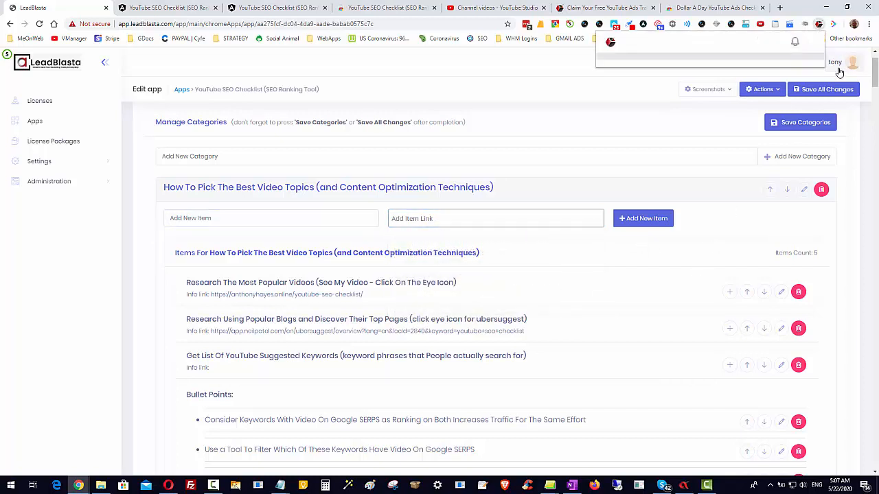
{"action": "left_click", "coordinate": [802, 124]}
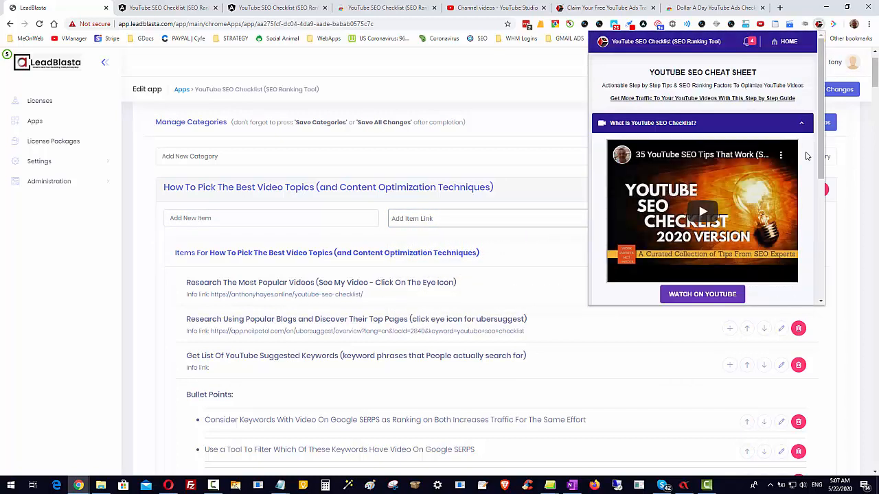
{"action": "left_click", "coordinate": [802, 124]}
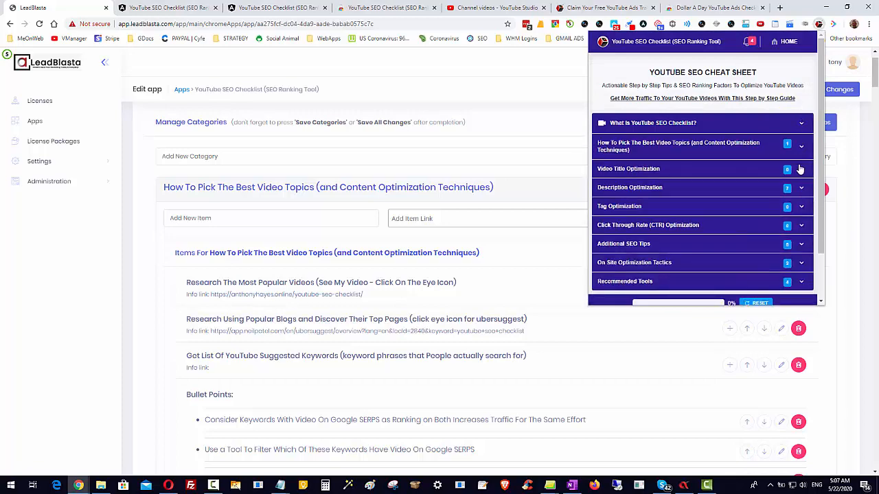
{"action": "left_click", "coordinate": [799, 170]}
{"action": "scroll", "coordinate": [791, 192], "scroll_direction": "down", "scroll_amount": 3}
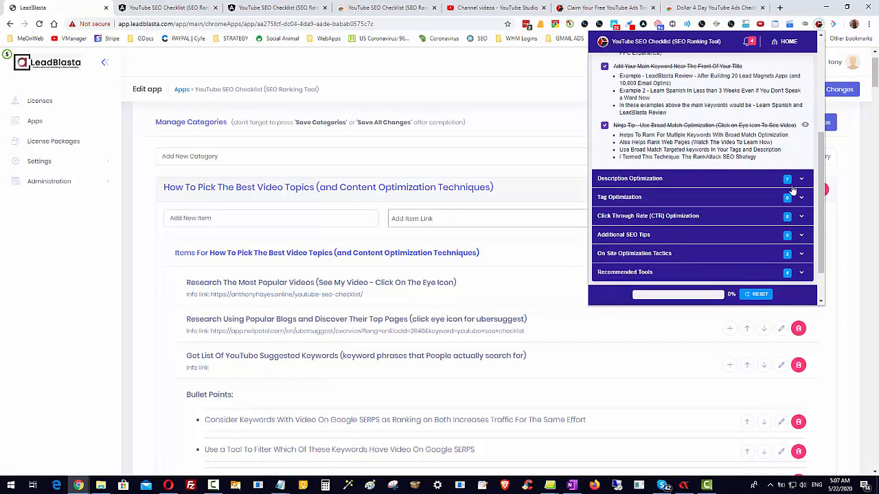
{"action": "scroll", "coordinate": [806, 130], "scroll_direction": "up", "scroll_amount": 5}
{"action": "left_click", "coordinate": [801, 145]}
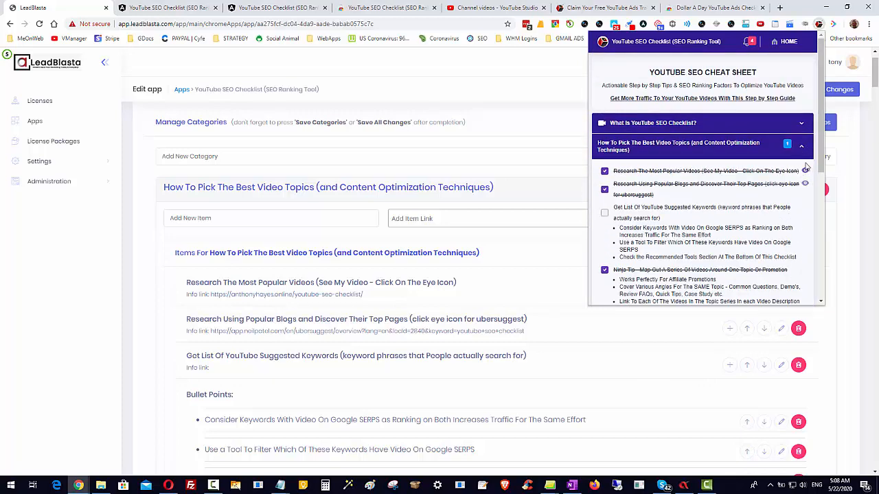
{"action": "left_click", "coordinate": [539, 88]}
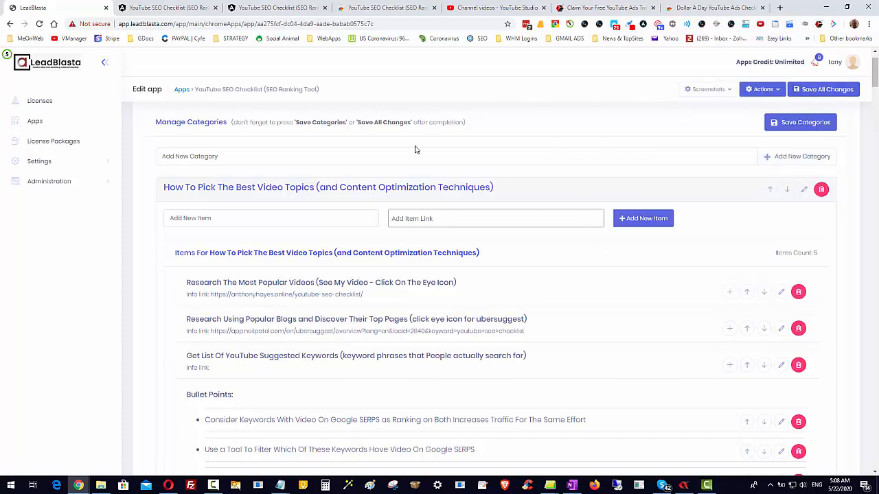
Examine the items and bullet points of the video topics category in the category editor
{"action": "scroll", "coordinate": [614, 226], "scroll_direction": "down", "scroll_amount": 2}
{"action": "scroll", "coordinate": [602, 240], "scroll_direction": "up", "scroll_amount": 3}
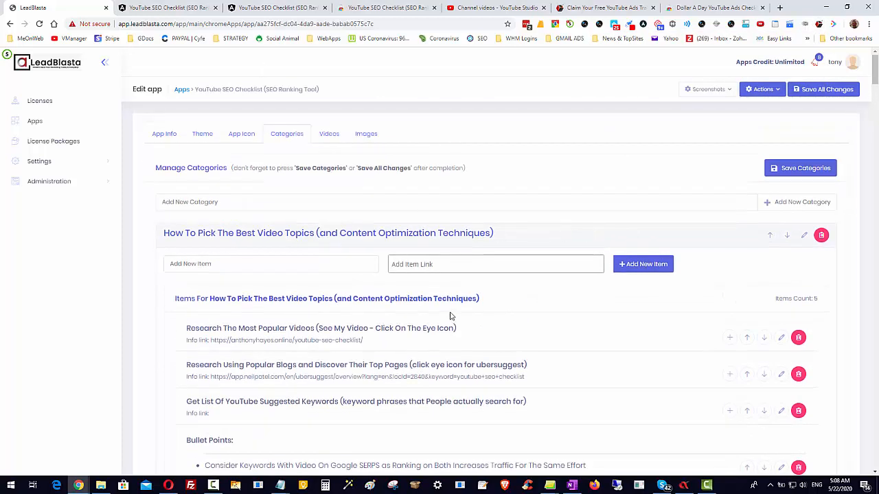
{"action": "scroll", "coordinate": [427, 285], "scroll_direction": "down", "scroll_amount": 1}
{"action": "scroll", "coordinate": [466, 104], "scroll_direction": "up", "scroll_amount": 1}
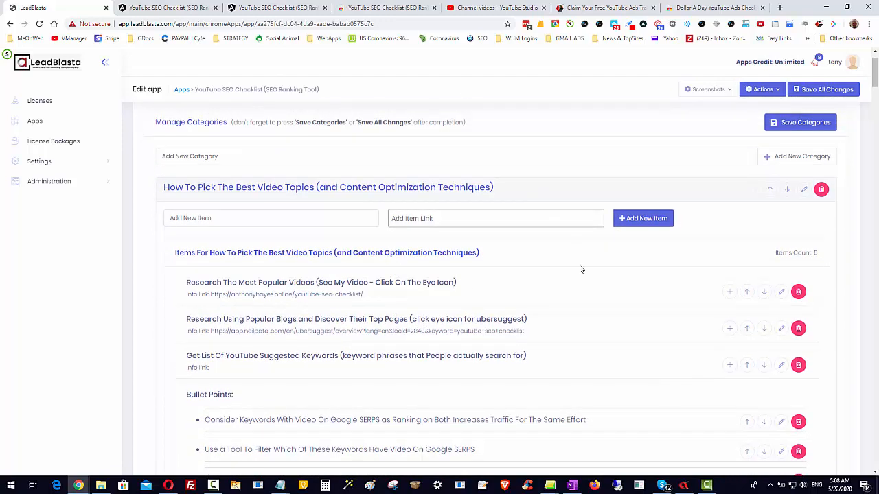
{"action": "scroll", "coordinate": [579, 269], "scroll_direction": "down", "scroll_amount": 1}
{"action": "scroll", "coordinate": [316, 402], "scroll_direction": "down", "scroll_amount": 1}
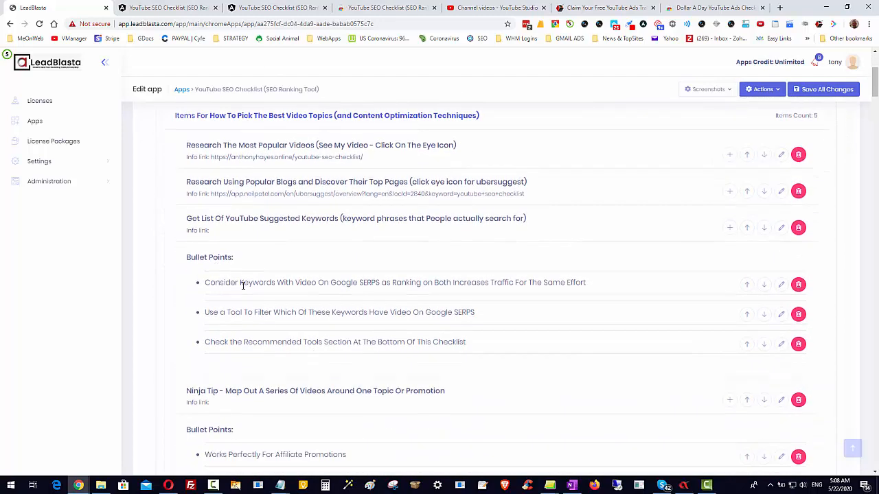
Compare the Dollar A Day YouTube Ads Checklist extension's Campaign Settings with the bulleted video topics items in the YouTube SEO Checklist extension
{"action": "left_click", "coordinate": [701, 24]}
{"action": "left_click", "coordinate": [513, 107]}
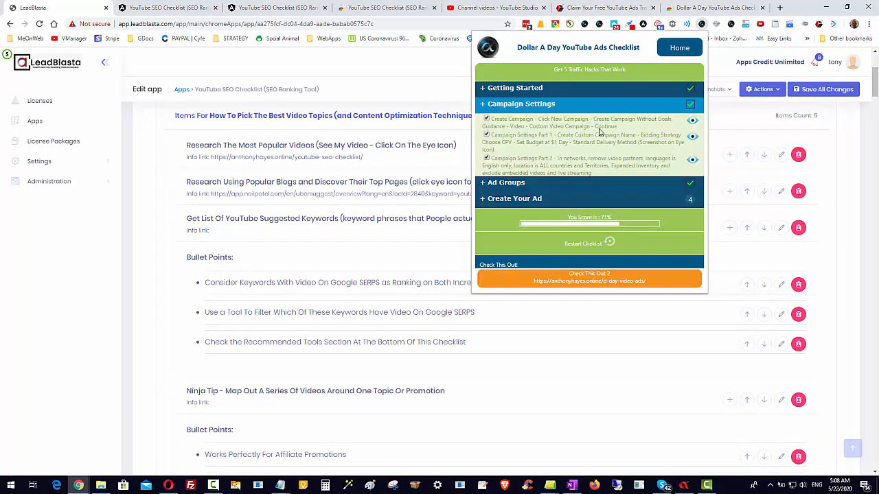
{"action": "left_click", "coordinate": [817, 26]}
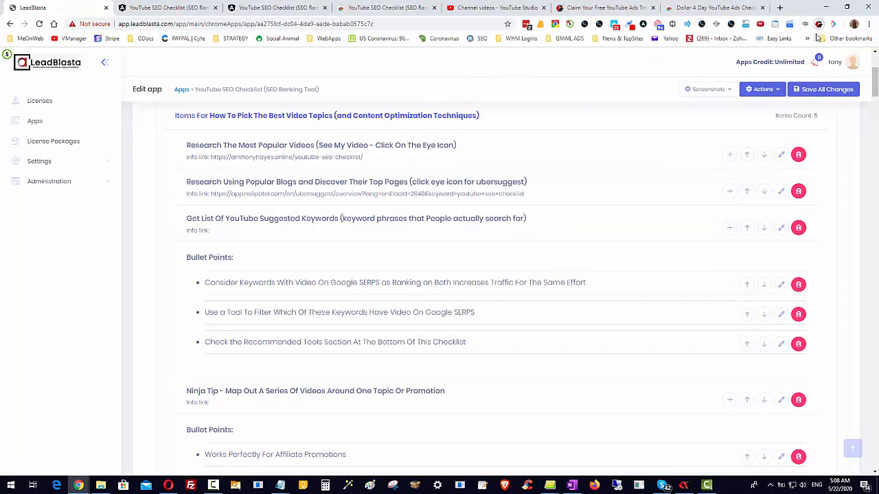
{"action": "left_click", "coordinate": [818, 24]}
{"action": "scroll", "coordinate": [677, 202], "scroll_direction": "down", "scroll_amount": 2}
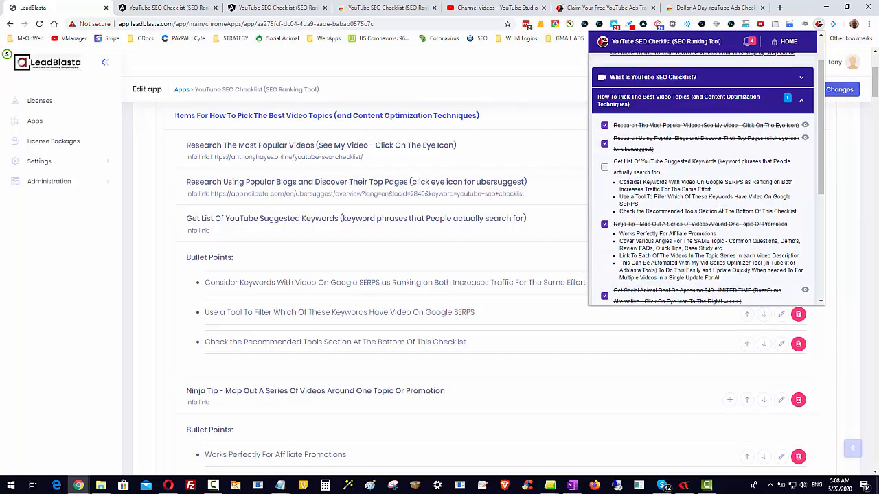
{"action": "left_click", "coordinate": [800, 101]}
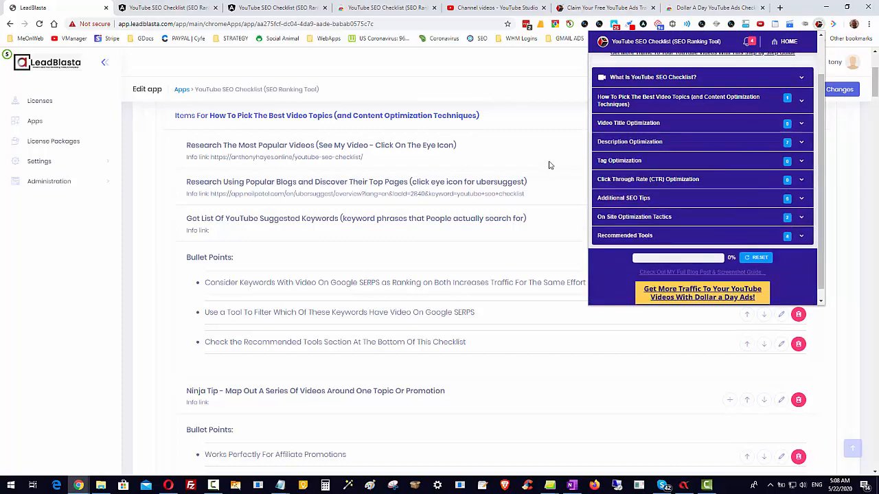
Compare the extension's collapsed category list with the category editor, then close the extension and review the editor's items
{"action": "scroll", "coordinate": [546, 162], "scroll_direction": "down", "scroll_amount": 2}
{"action": "scroll", "coordinate": [540, 157], "scroll_direction": "up", "scroll_amount": 4}
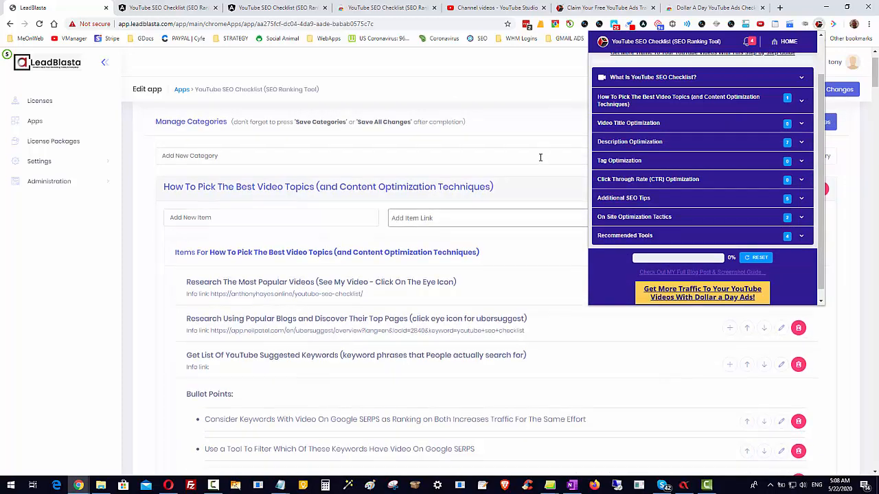
{"action": "scroll", "coordinate": [540, 157], "scroll_direction": "down", "scroll_amount": 4}
{"action": "scroll", "coordinate": [534, 160], "scroll_direction": "up", "scroll_amount": 3}
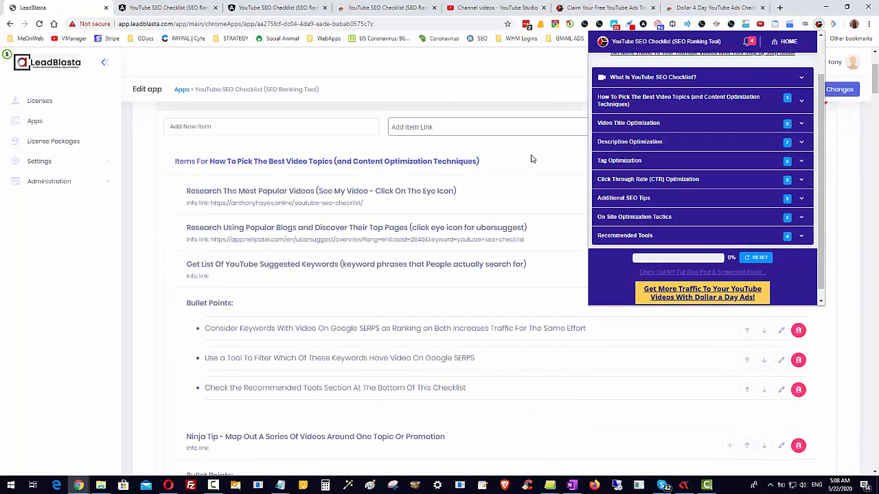
{"action": "scroll", "coordinate": [530, 159], "scroll_direction": "up", "scroll_amount": 2}
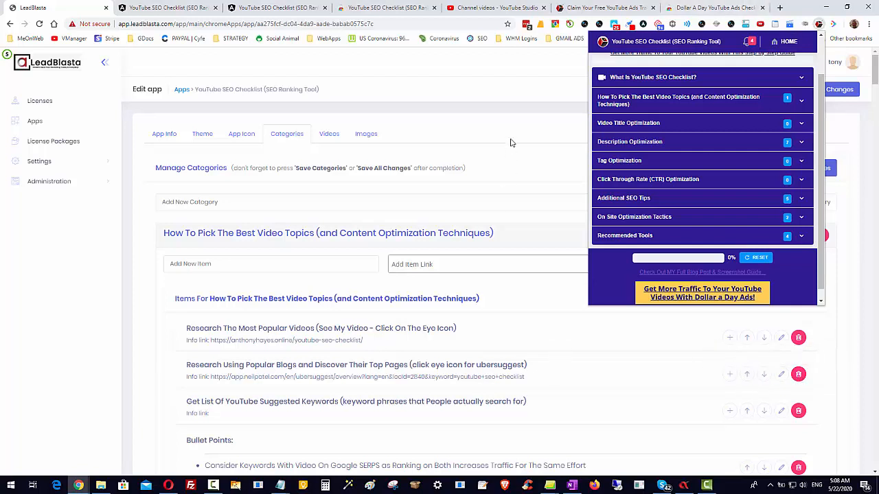
{"action": "left_click", "coordinate": [523, 84]}
{"action": "scroll", "coordinate": [723, 275], "scroll_direction": "down", "scroll_amount": 2}
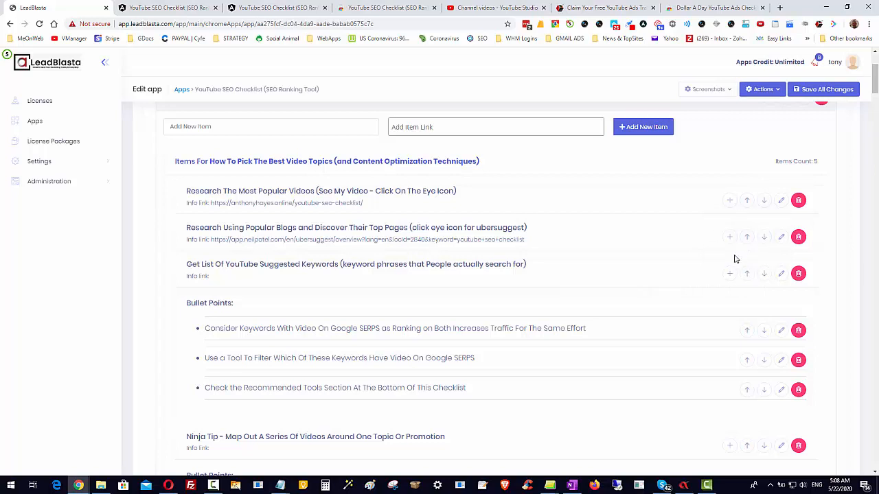
{"action": "scroll", "coordinate": [728, 271], "scroll_direction": "up", "scroll_amount": 2}
{"action": "scroll", "coordinate": [618, 154], "scroll_direction": "up", "scroll_amount": 1}
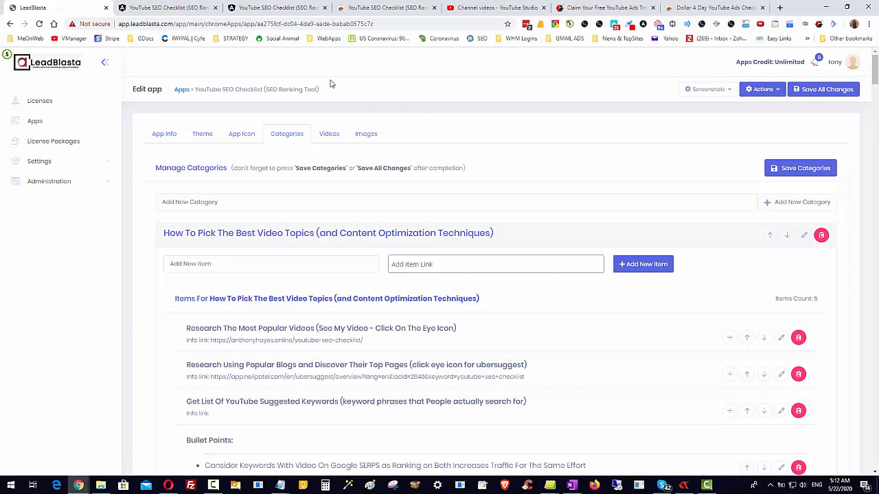
{"action": "scroll", "coordinate": [502, 158], "scroll_direction": "down", "scroll_amount": 1}
{"action": "scroll", "coordinate": [508, 157], "scroll_direction": "up", "scroll_amount": 1}
Open SendFox in a new tab, look over its subscriber lists, and return to the LeadBlasta app editor
{"action": "left_click", "coordinate": [780, 8]}
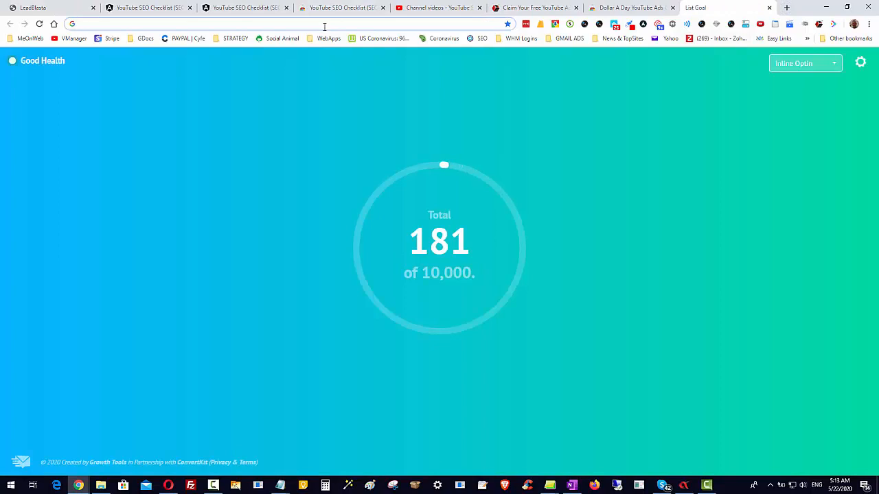
{"action": "type", "text": "sendfox"}
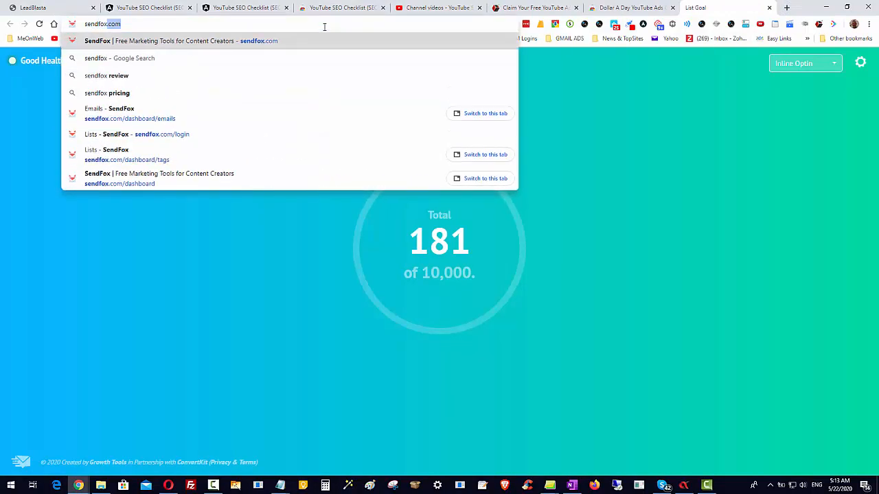
{"action": "key", "text": "Return"}
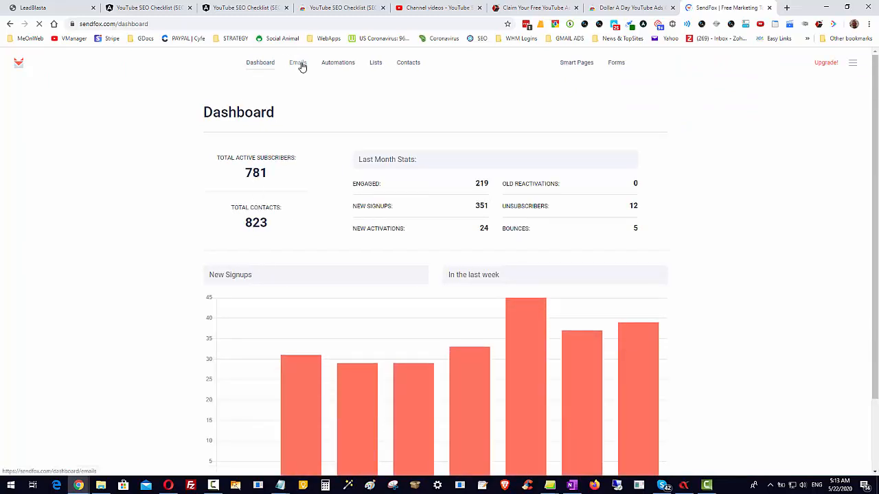
{"action": "left_click", "coordinate": [376, 62]}
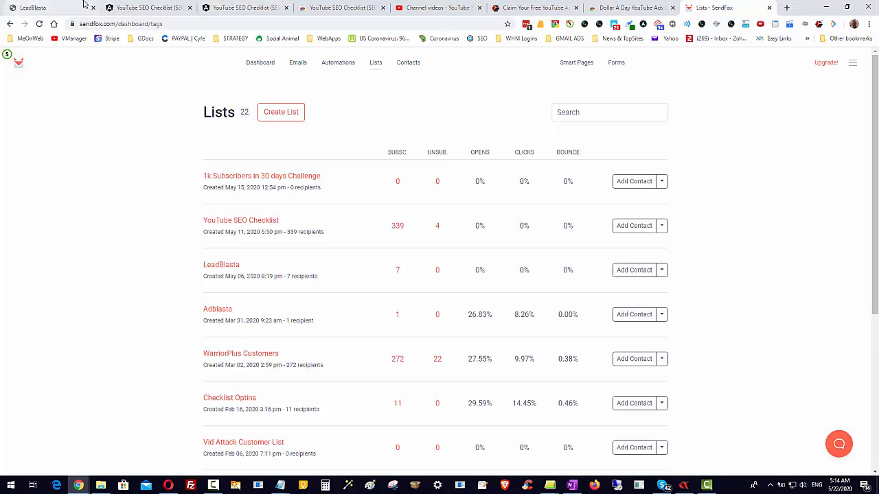
{"action": "left_click", "coordinate": [149, 10]}
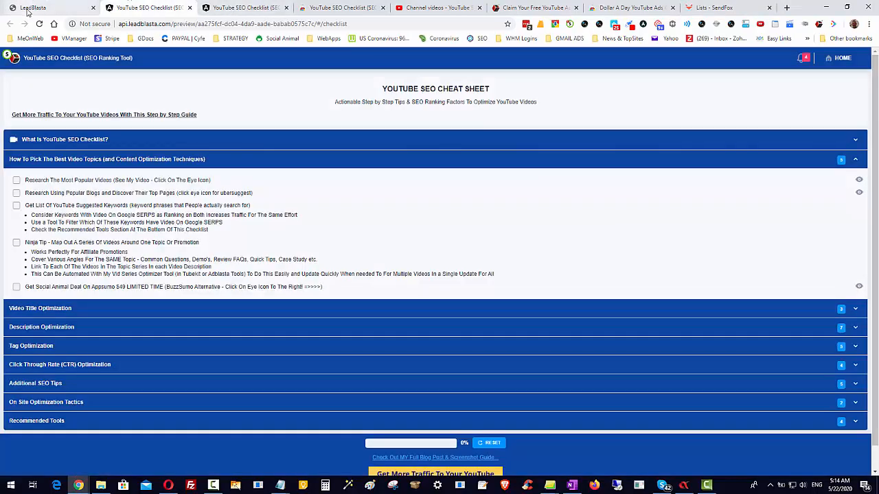
{"action": "left_click", "coordinate": [31, 8]}
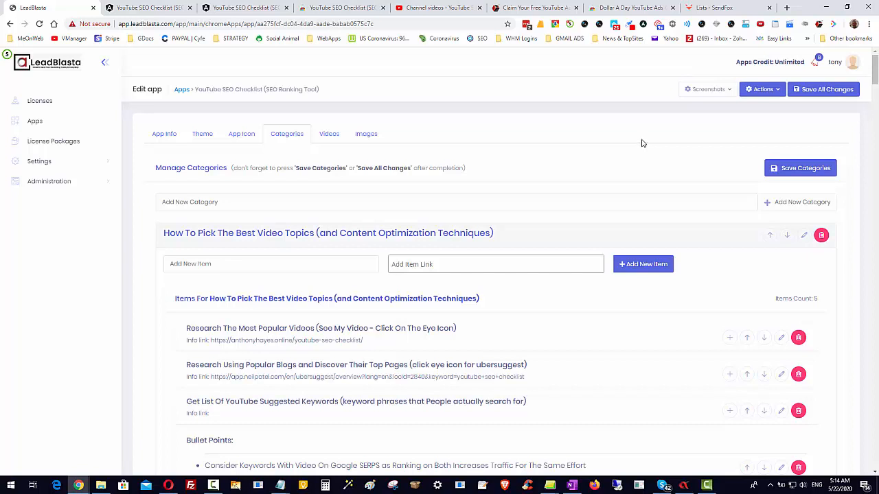
Generate the app's 640x400 screenshot and cancel saving the file
{"action": "left_click", "coordinate": [711, 91]}
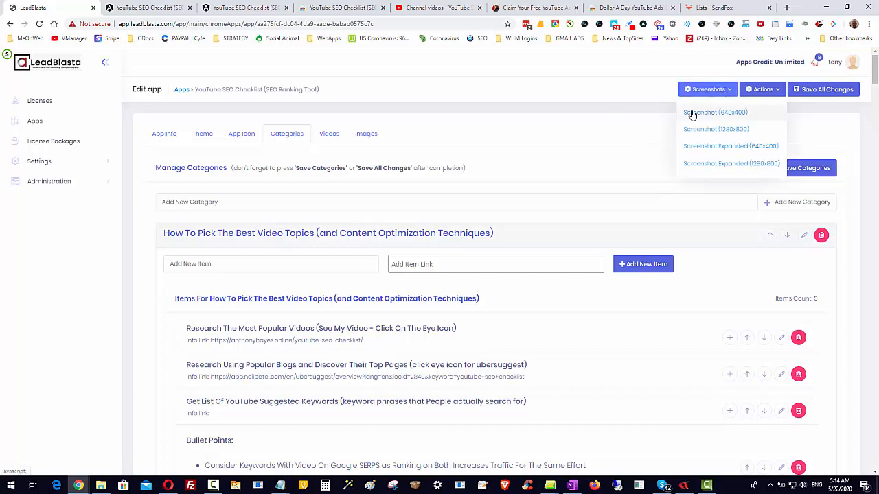
{"action": "left_click", "coordinate": [692, 114]}
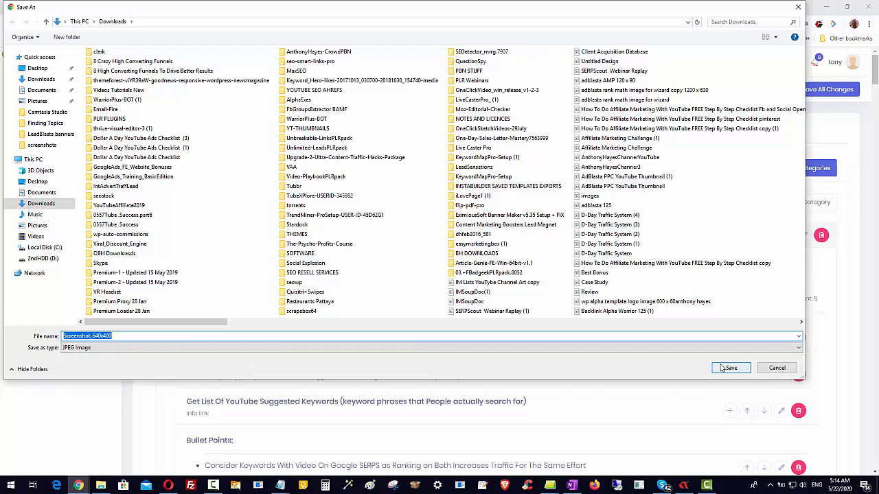
{"action": "left_click", "coordinate": [777, 368]}
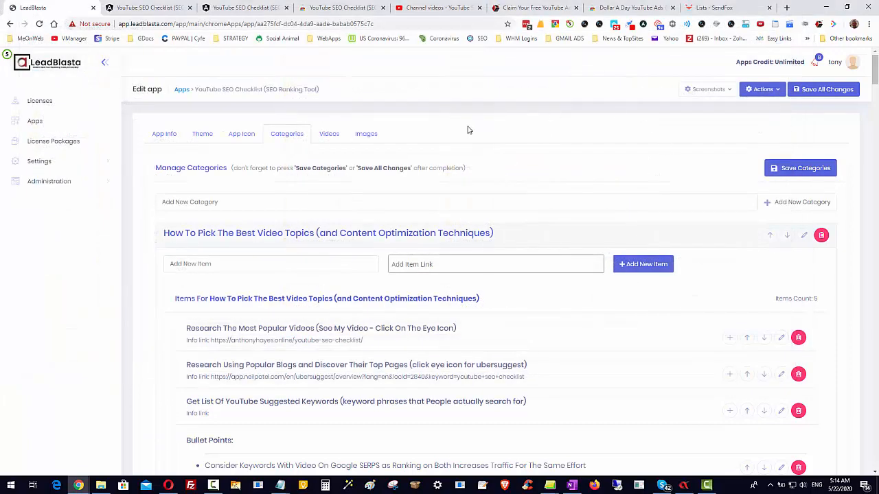
Look over the app's screenshot size options and its available actions, such as Publish API And Download
{"action": "left_click", "coordinate": [718, 90]}
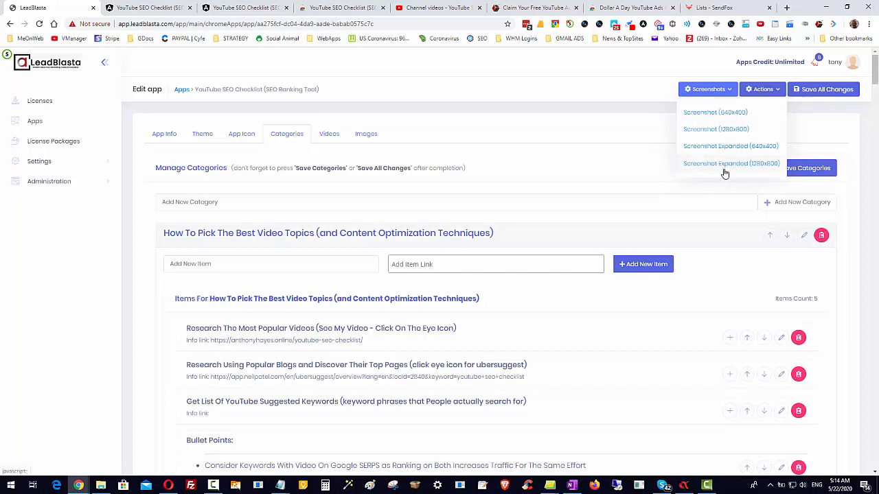
{"action": "left_click", "coordinate": [593, 82]}
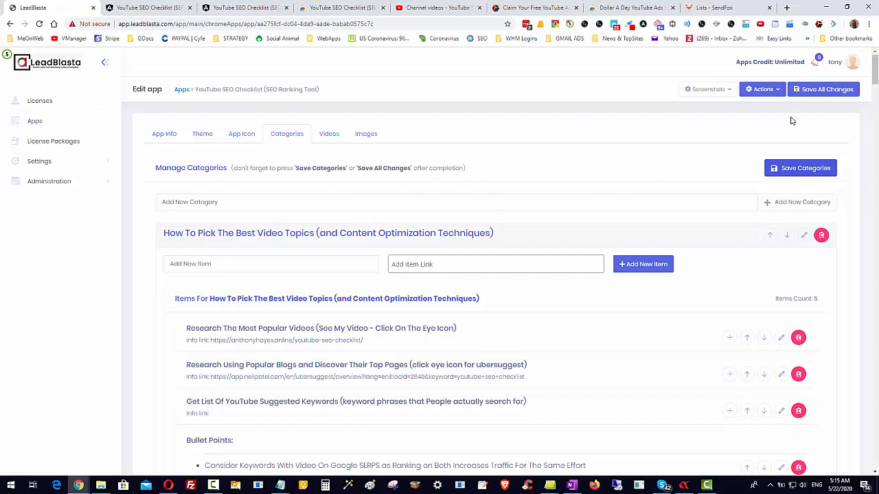
{"action": "left_click", "coordinate": [781, 96]}
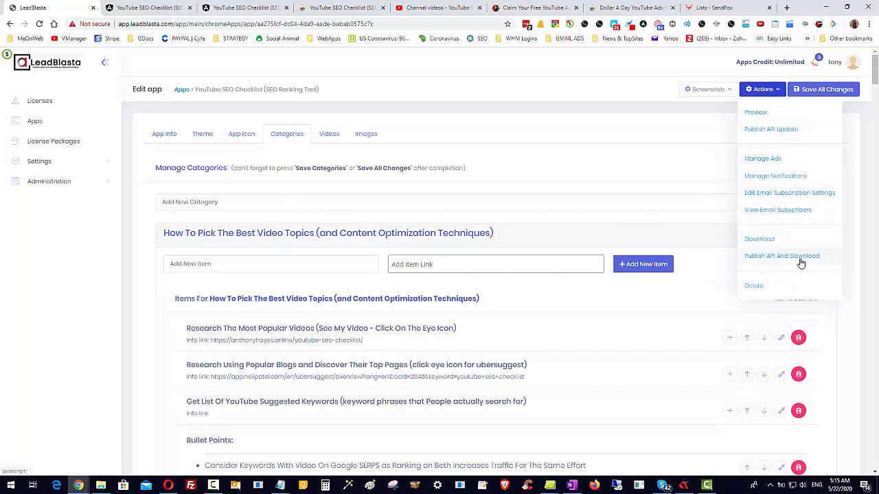
{"action": "left_click", "coordinate": [629, 112]}
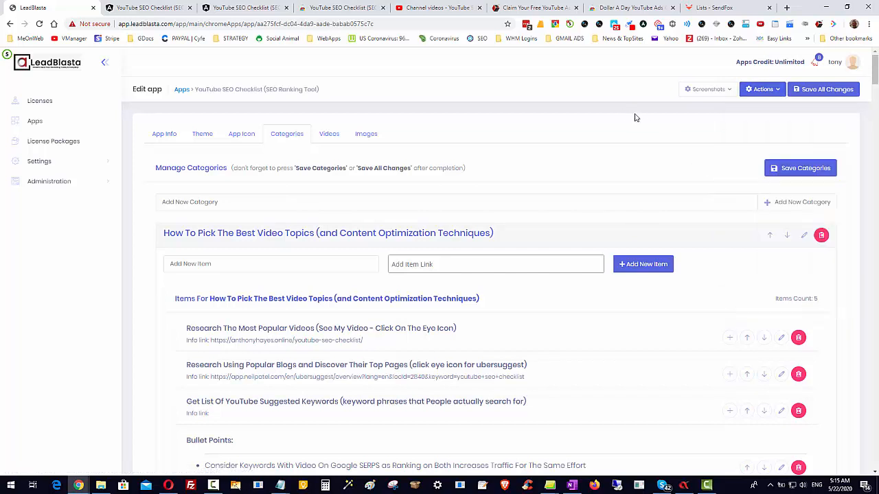